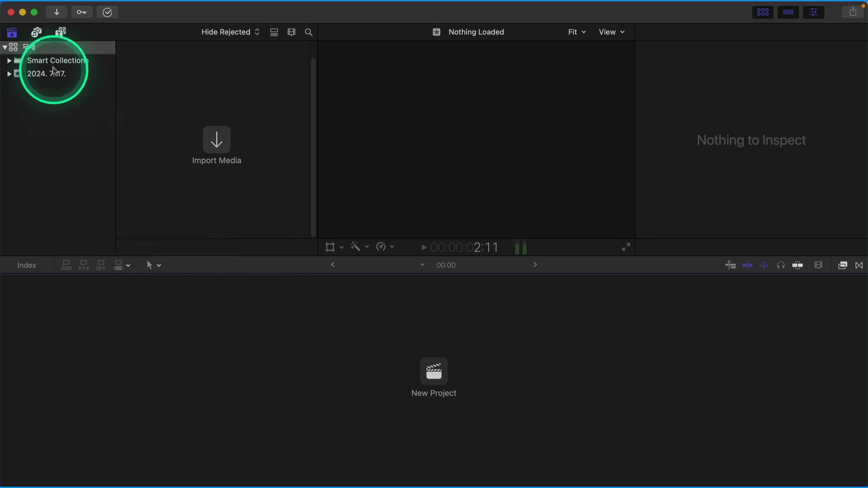
# - Rename the library as Amalfi Coast
pyautogui.click(51, 52)
pyautogui.click(51, 52)
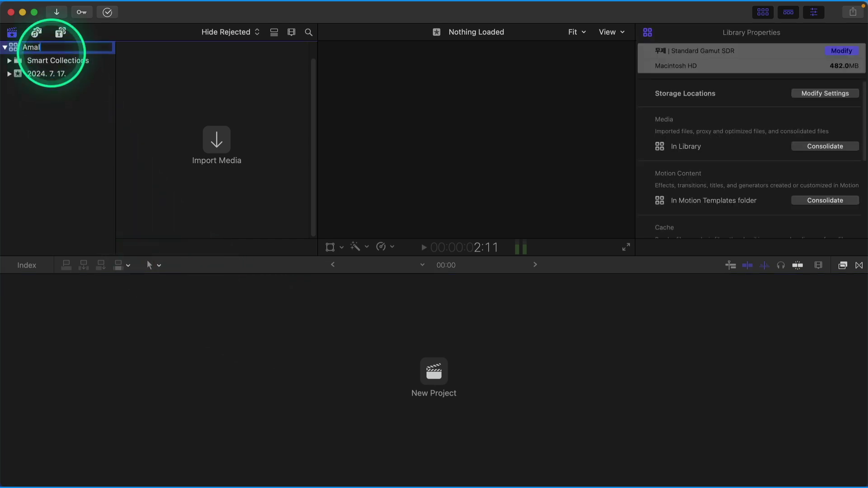
pyautogui.press('Return')
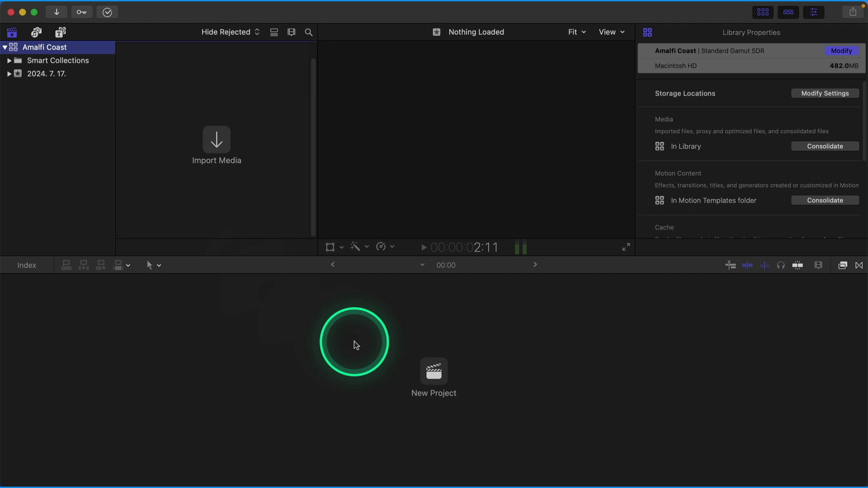
# - Import the Amalfi Coast folder from 190. FCP > 190-FCP in Finder into the 2024. 7. 17. event
pyautogui.click(62, 78)
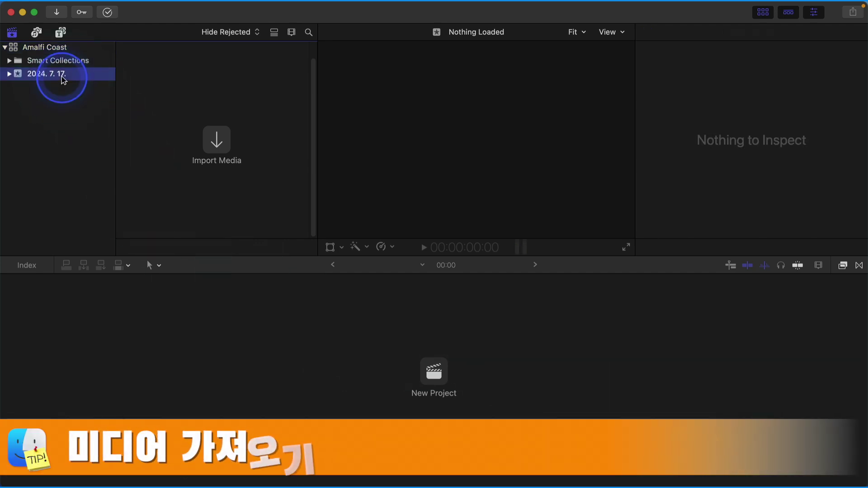
pyautogui.click(110, 468)
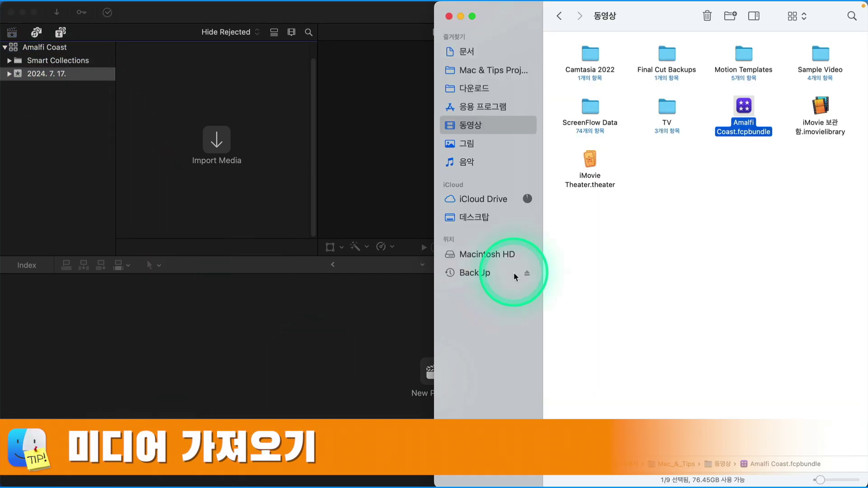
pyautogui.click(465, 70)
pyautogui.click(601, 221)
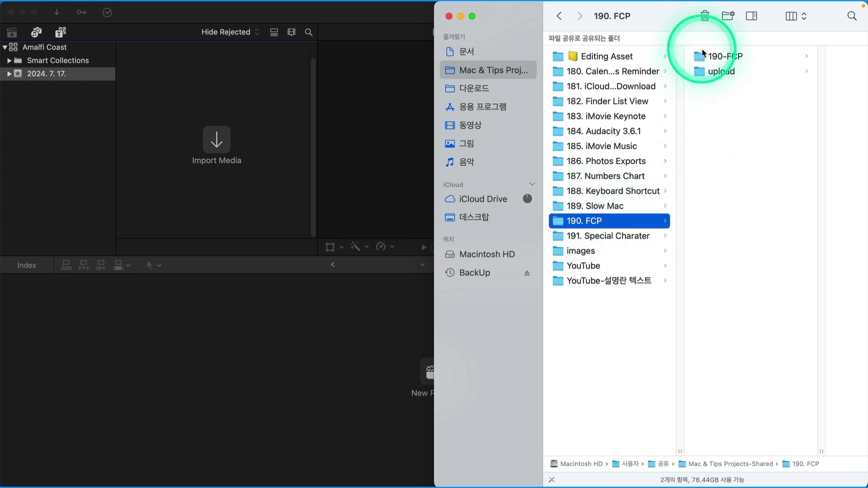
pyautogui.click(703, 54)
pyautogui.click(777, 61)
pyautogui.click(633, 64)
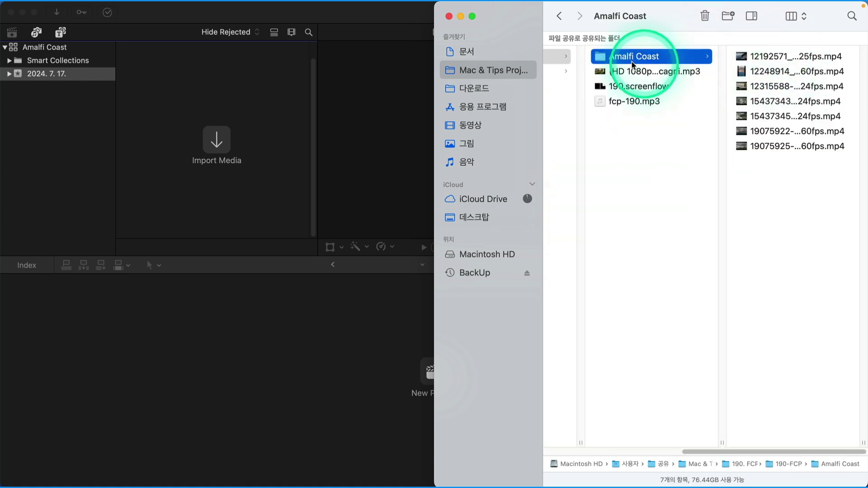
pyautogui.moveTo(633, 64); pyautogui.dragTo(218, 144)
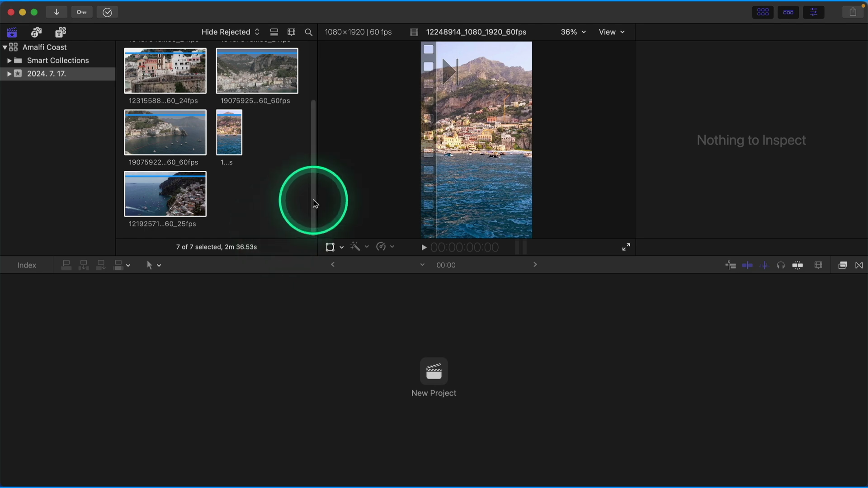
# - Make the browser and viewer area taller by lowering its boundary with the timeline
pyautogui.moveTo(314, 203); pyautogui.dragTo(316, 128)
pyautogui.moveTo(264, 257); pyautogui.dragTo(257, 318)
pyautogui.click(145, 345)
# - Rename the 2024. 7. 17. event as Amalfi
pyautogui.click(55, 86)
pyautogui.click(54, 75)
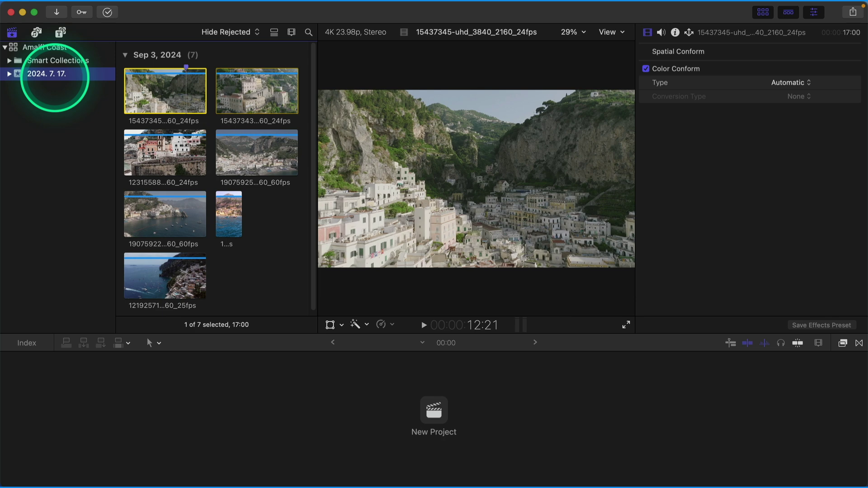
pyautogui.click(39, 74)
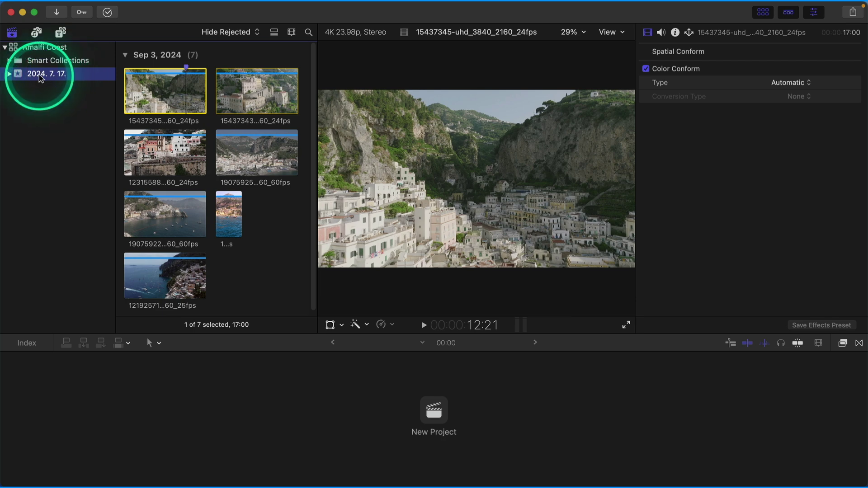
pyautogui.write('A')
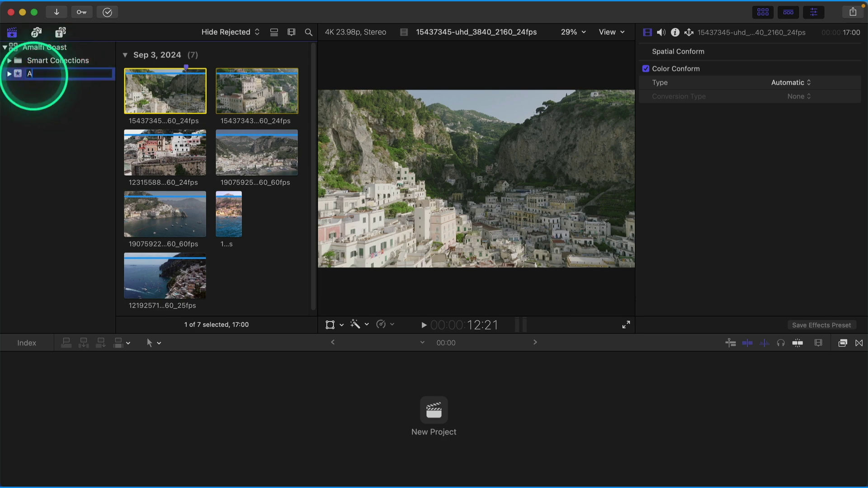
pyautogui.write('malfi')
pyautogui.press('Return')
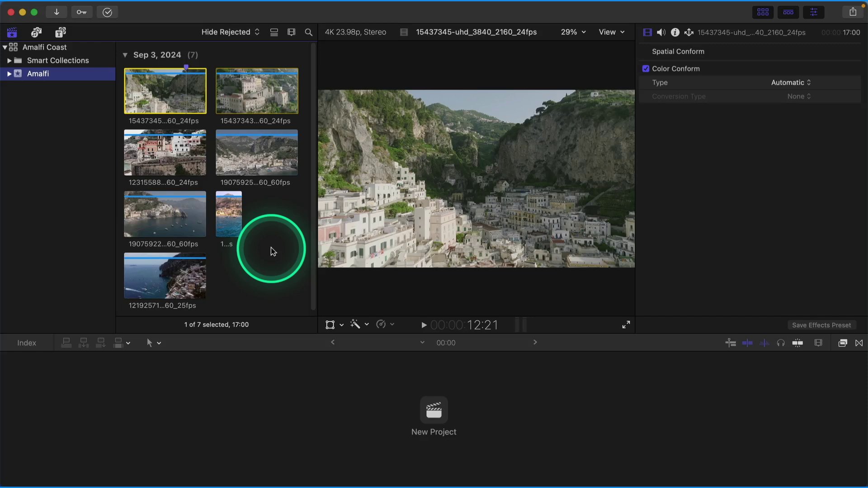
# - Clear the clip selection and preview part of the 15437345 clip in the browser
pyautogui.click(65, 176)
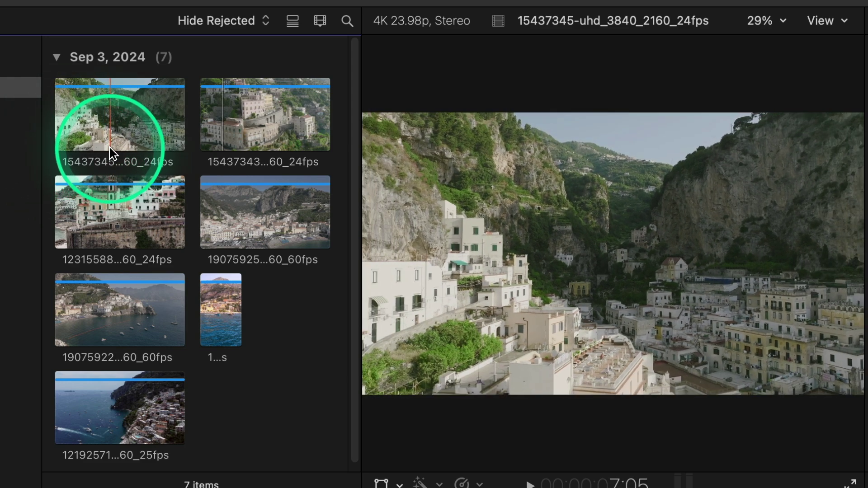
pyautogui.press('space')
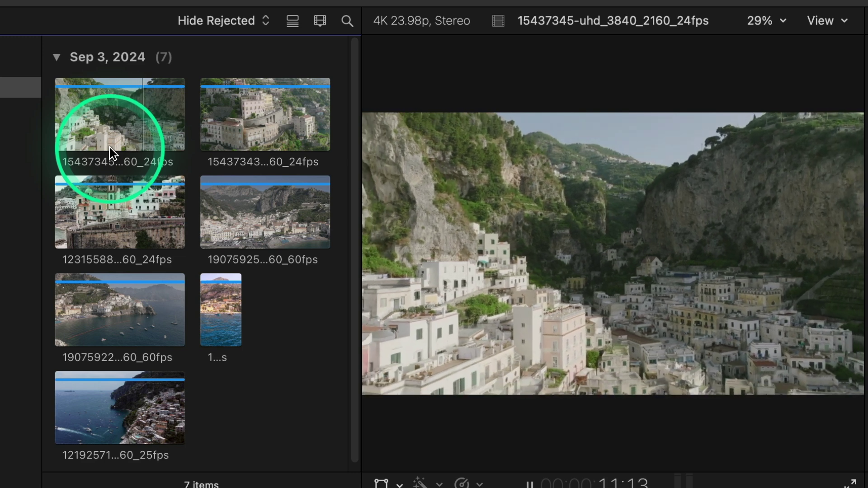
pyautogui.press('space')
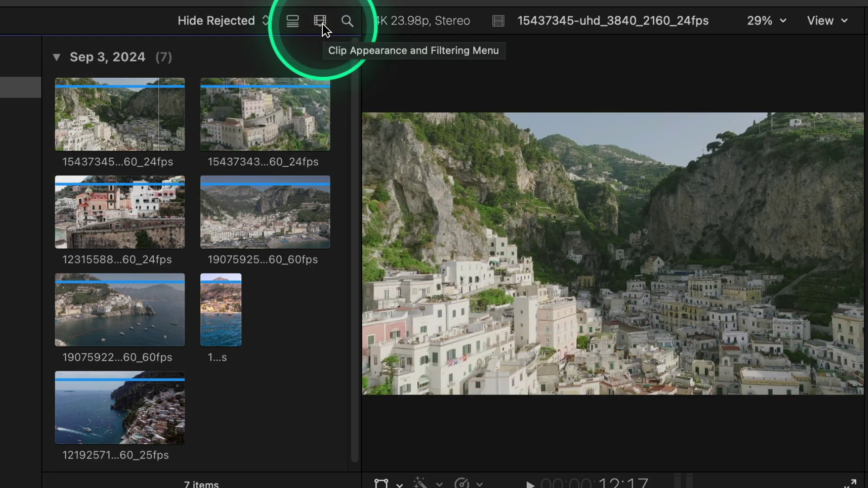
# - Enlarge the clip thumbnails in the browser through the clip appearance settings
pyautogui.click(320, 21)
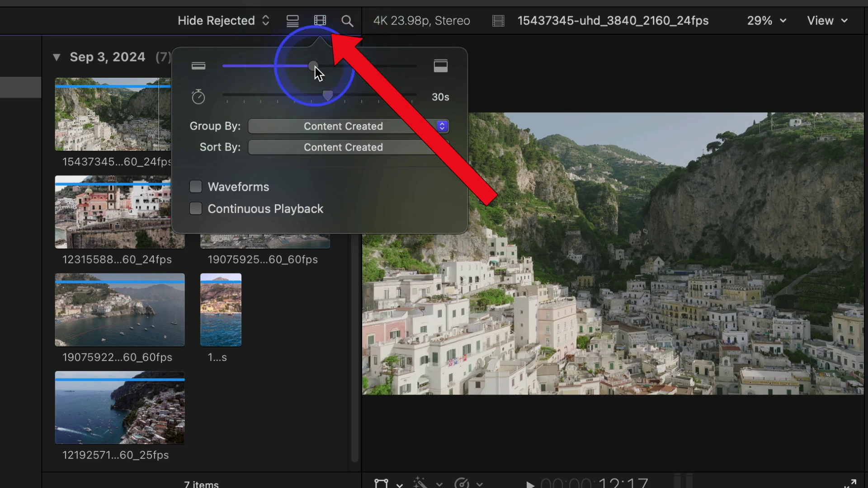
pyautogui.moveTo(316, 67); pyautogui.dragTo(359, 73)
pyautogui.click(294, 311)
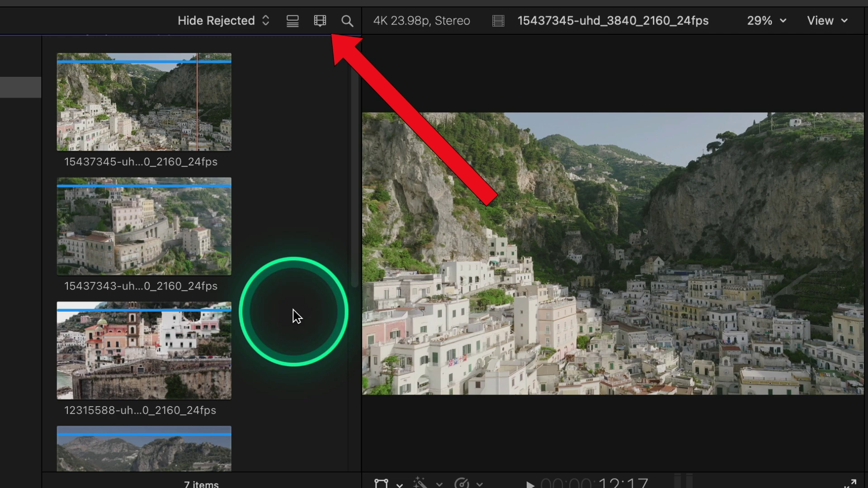
pyautogui.click(320, 21)
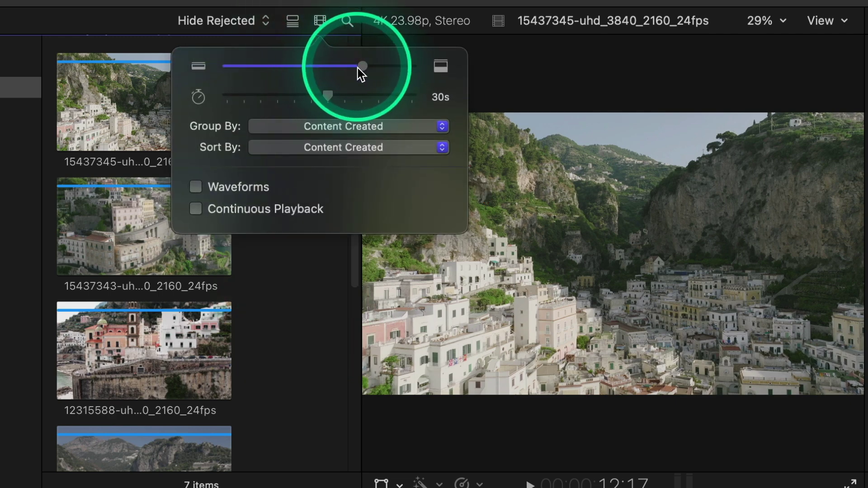
pyautogui.moveTo(362, 72); pyautogui.dragTo(381, 77)
pyautogui.click(316, 335)
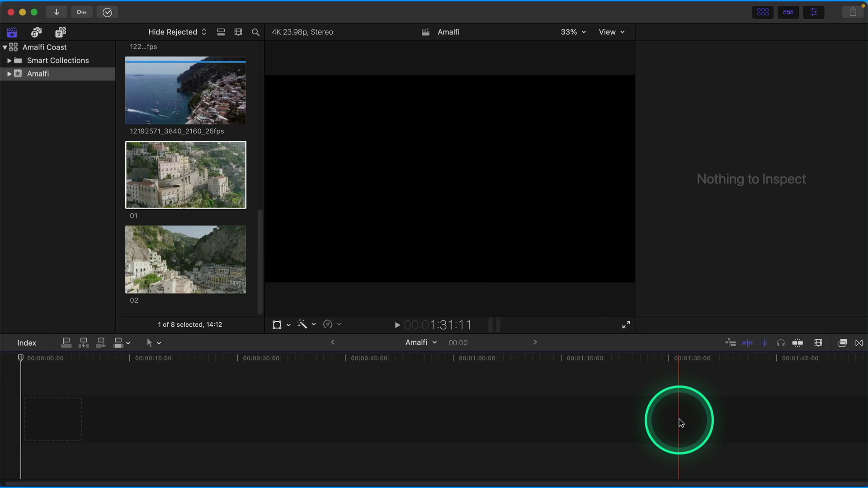
# - Select clip 01 and turn on audio waveforms for the clips in the browser
pyautogui.click(170, 175)
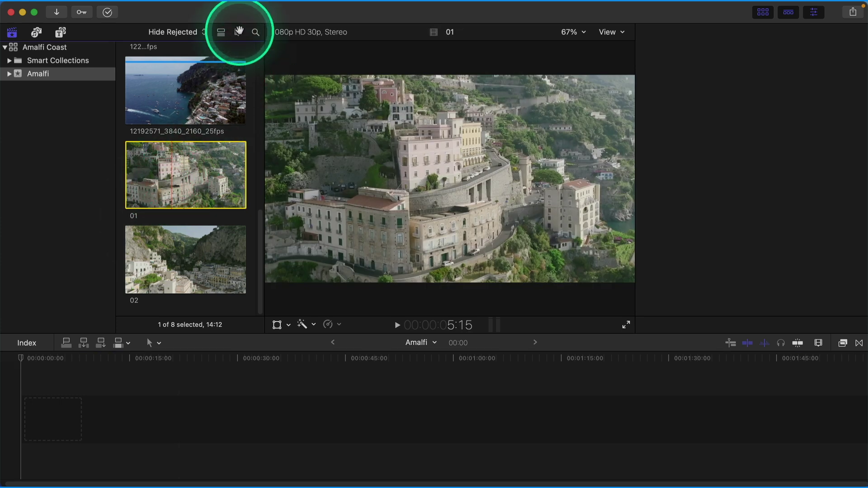
pyautogui.click(239, 31)
pyautogui.click(160, 137)
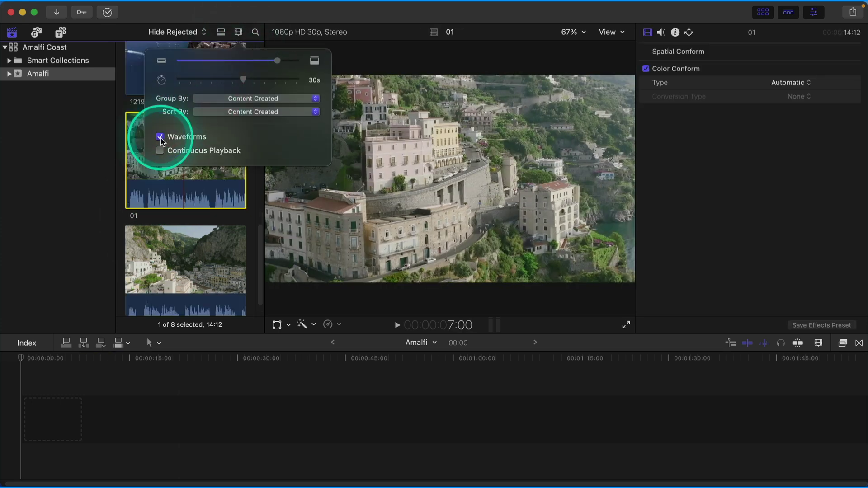
pyautogui.click(117, 200)
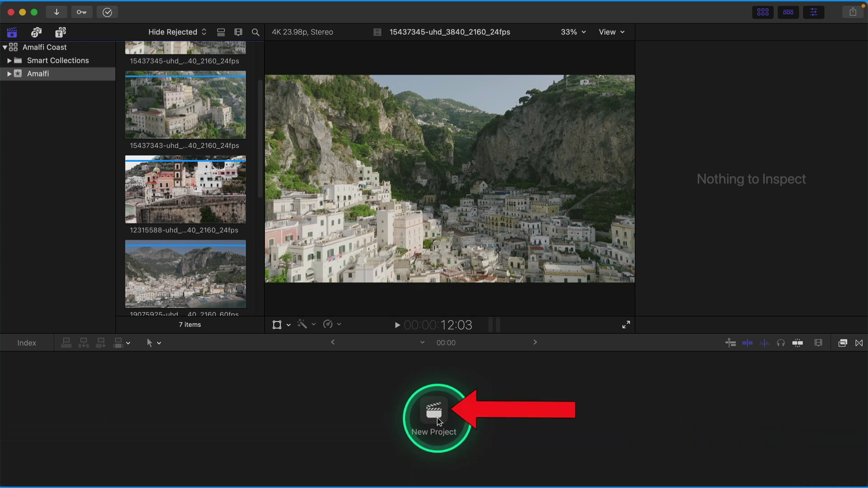
# - Create a new project named Amalfi in the Amalfi event
pyautogui.click(438, 417)
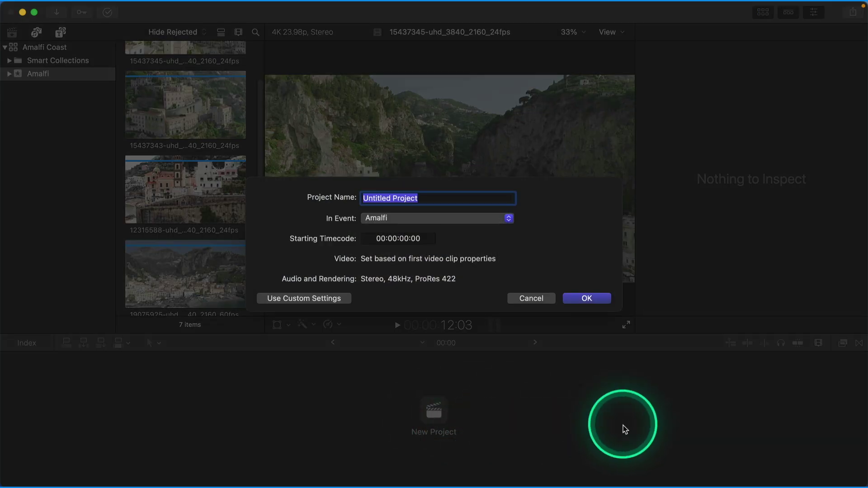
pyautogui.write('Amalfi')
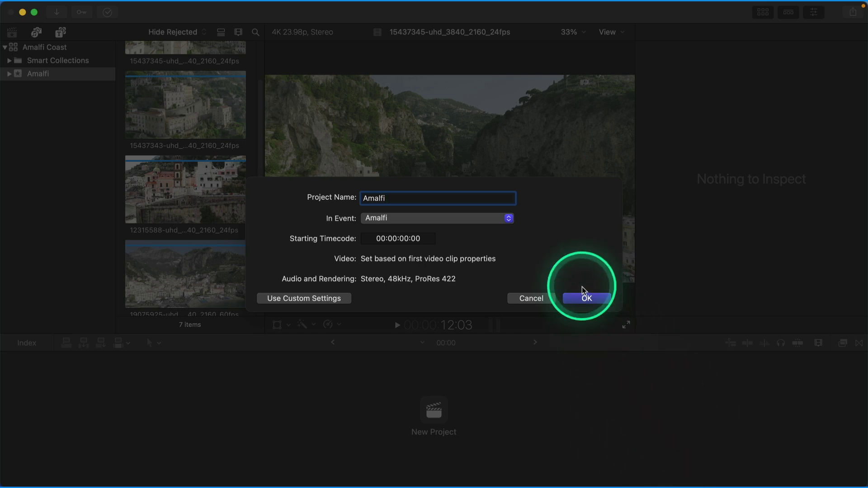
pyautogui.click(584, 299)
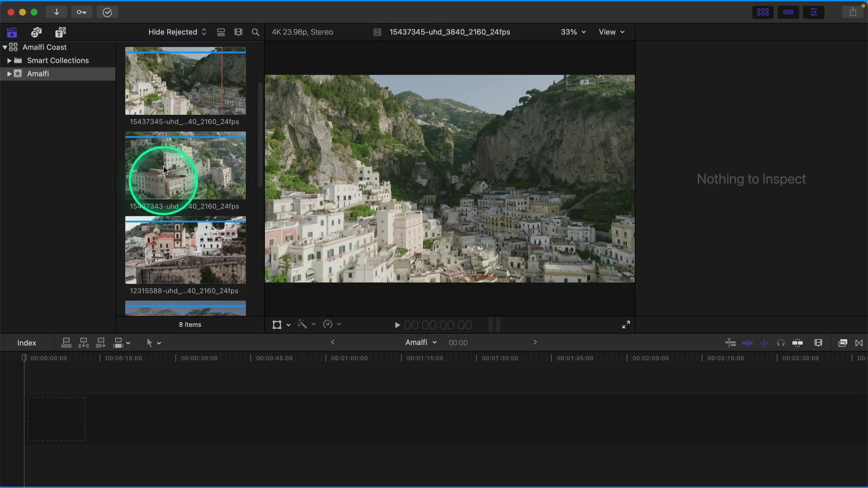
# - Add the 15437345 clip to the start of the empty timeline
pyautogui.click(180, 97)
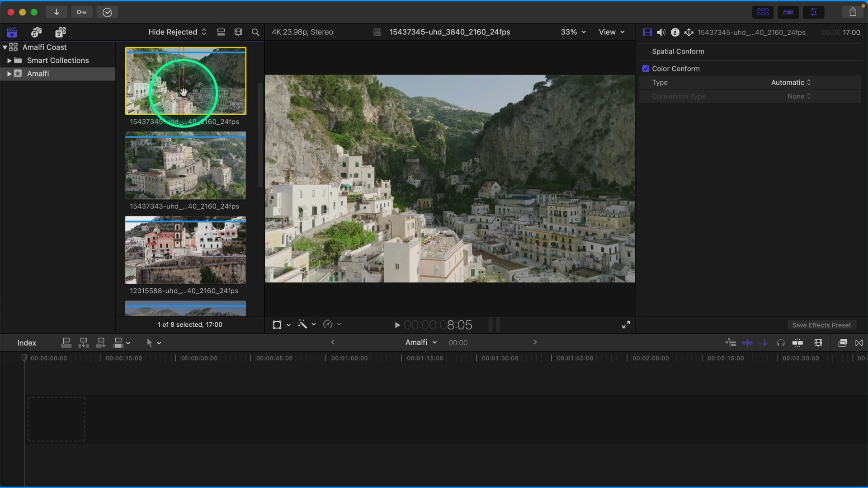
pyautogui.moveTo(183, 92); pyautogui.dragTo(77, 416)
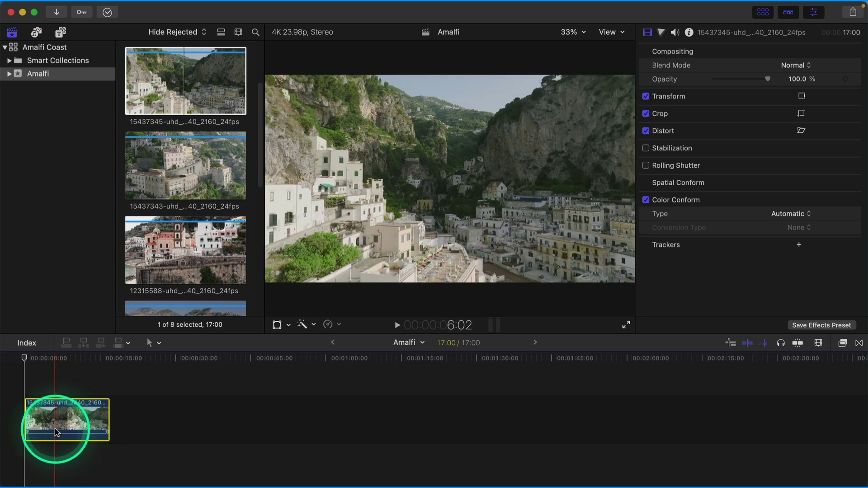
# - Play the timeline clip from several points, repositioning the playhead between playbacks
pyautogui.press('space')
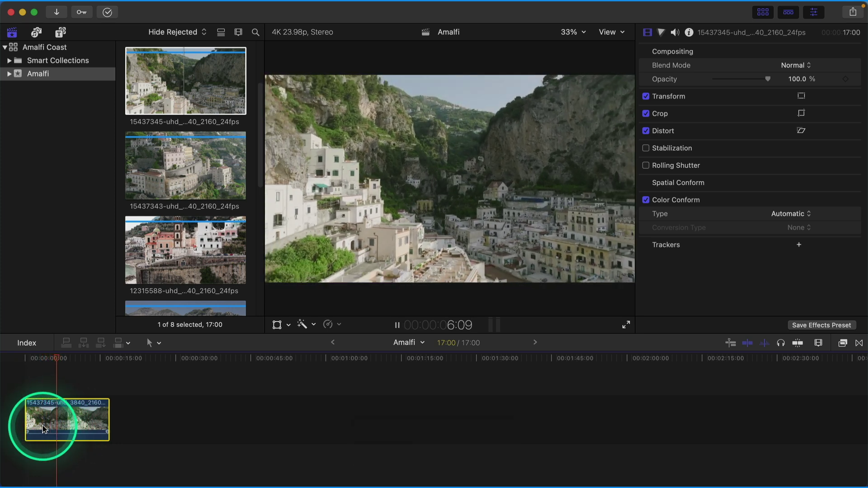
pyautogui.press('space')
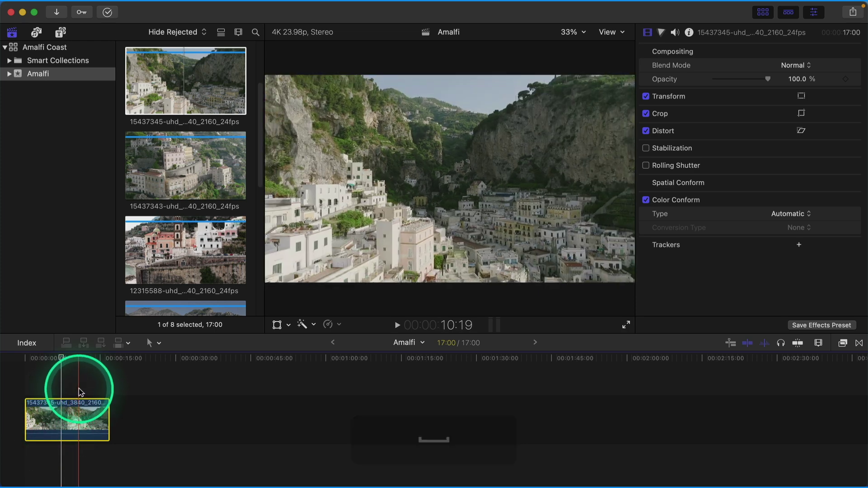
pyautogui.click(78, 385)
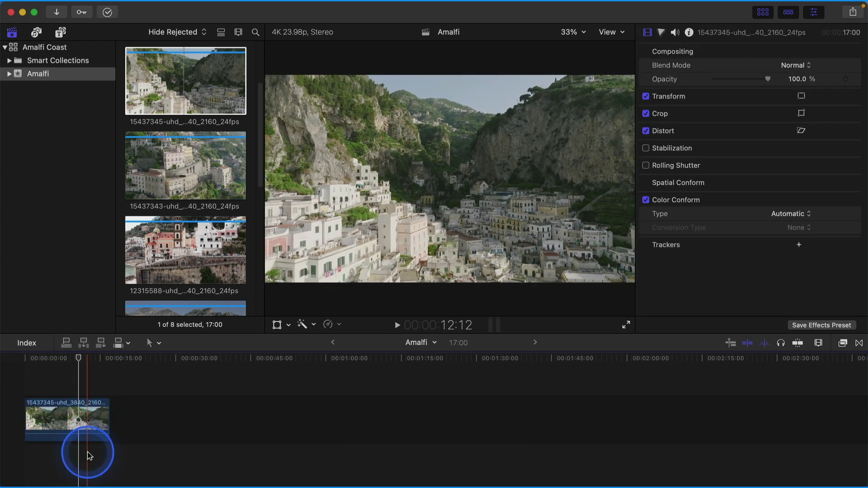
pyautogui.moveTo(97, 359); pyautogui.dragTo(44, 372)
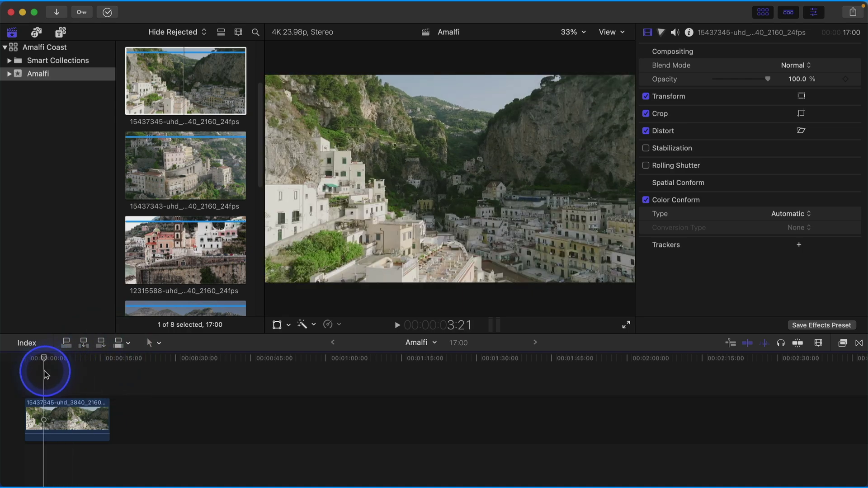
pyautogui.press('space')
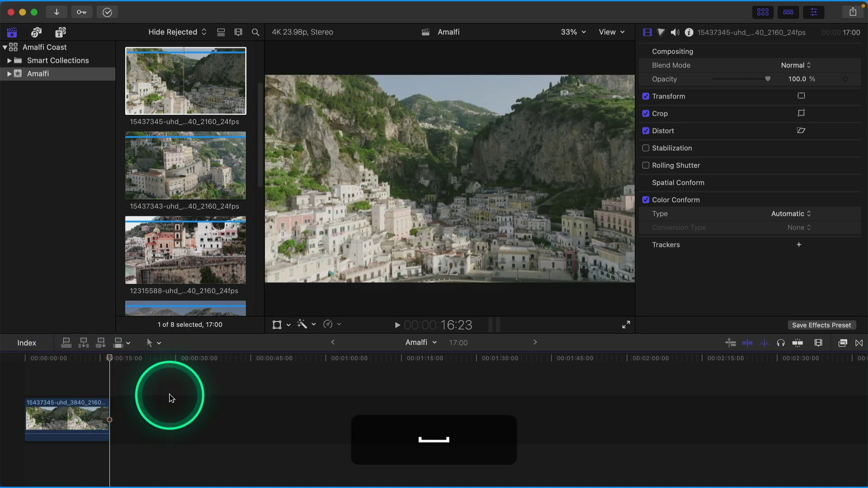
pyautogui.click(44, 359)
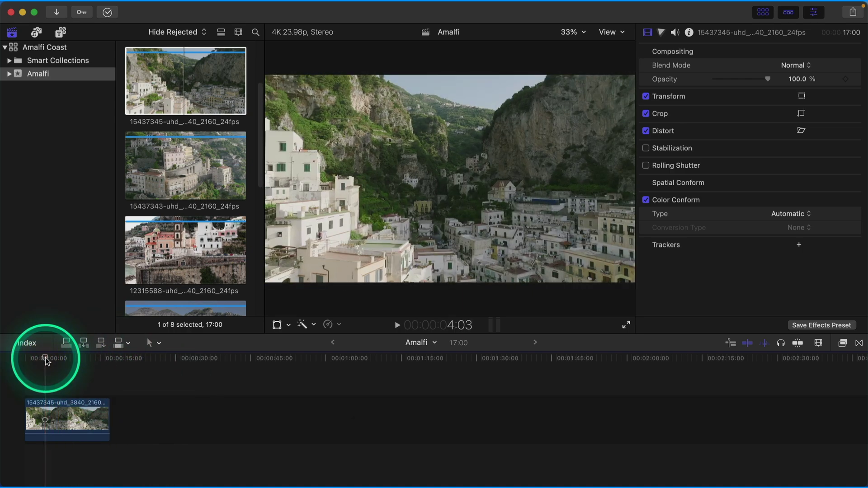
pyautogui.press('space')
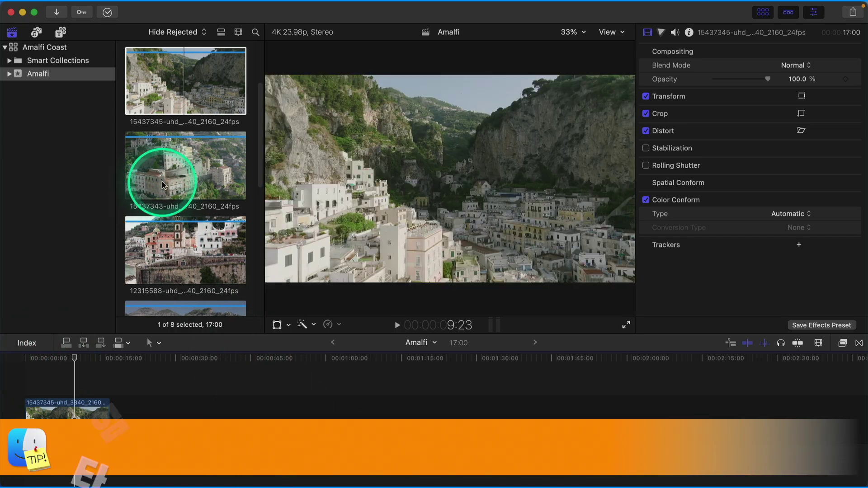
# - Append the 15437343 clip after the first timeline clip and place the playhead just before the cut between them
pyautogui.click(162, 184)
pyautogui.moveTo(165, 175); pyautogui.dragTo(109, 393)
pyautogui.click(109, 362)
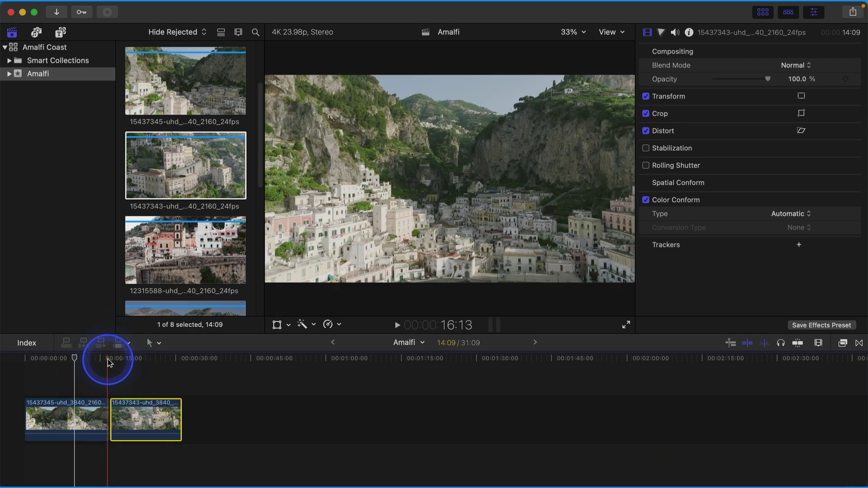
pyautogui.click(203, 395)
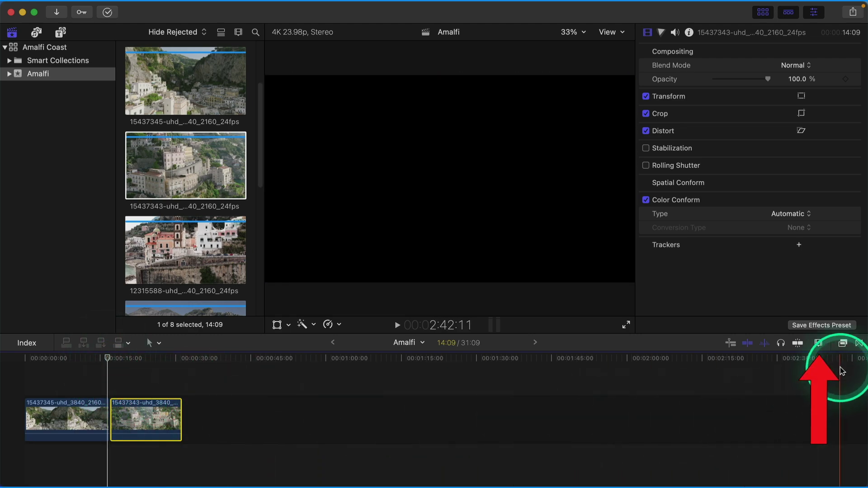
# - Display the timeline clips with filmstrips above audio waveforms and increase the clip height slightly
pyautogui.click(820, 344)
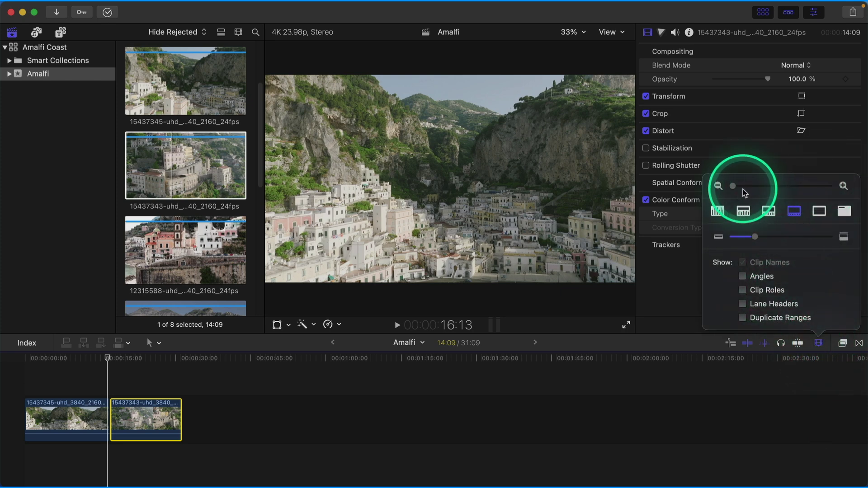
pyautogui.moveTo(733, 186)
pyautogui.mouseDown()
pyautogui.moveTo(786, 191)
pyautogui.moveTo(744, 199)
pyautogui.mouseUp()
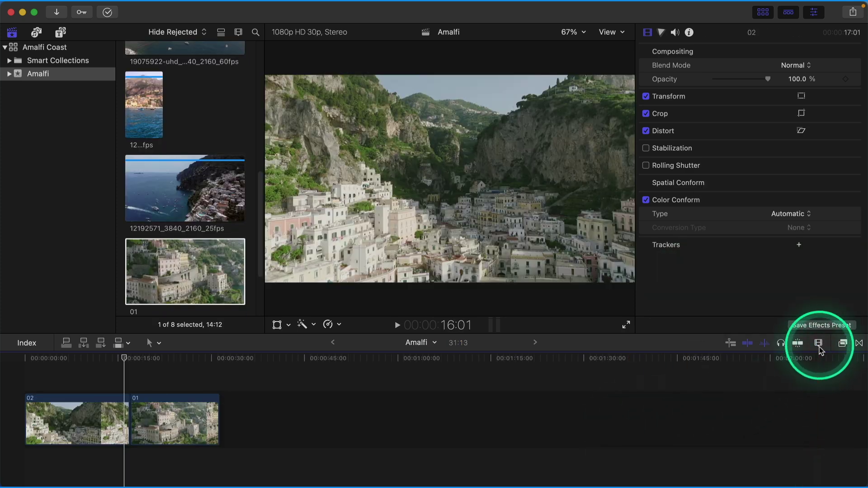
pyautogui.click(820, 346)
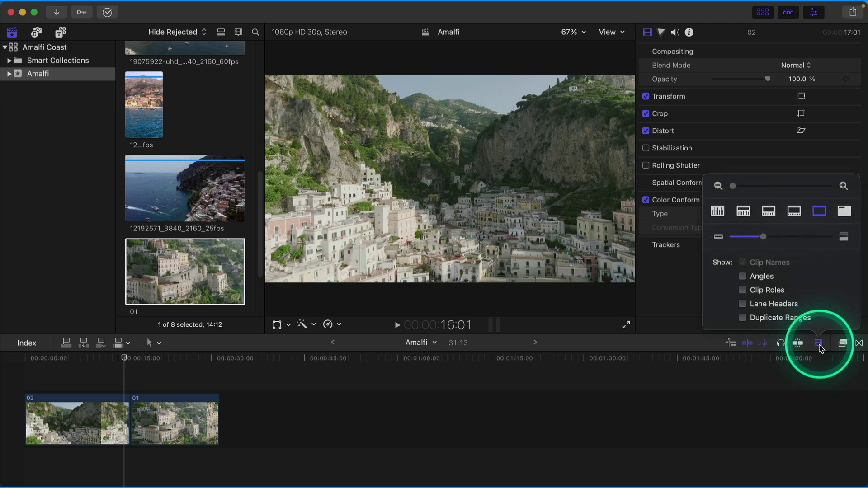
pyautogui.click(743, 213)
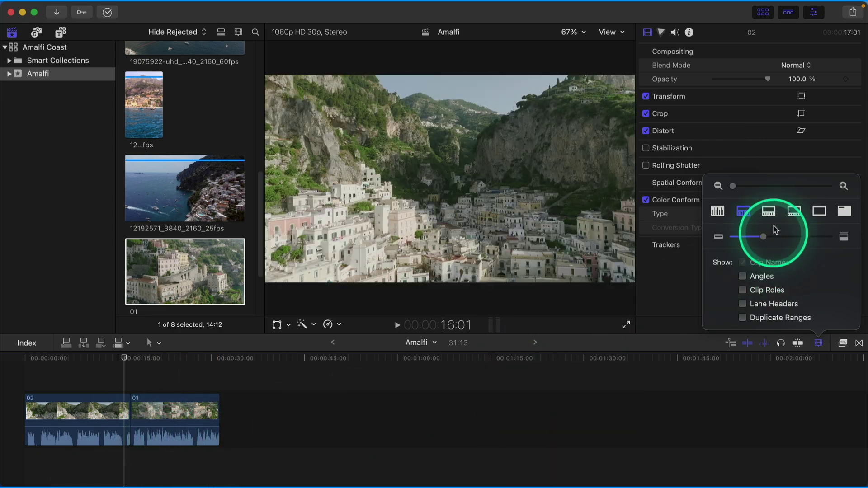
pyautogui.moveTo(766, 240)
pyautogui.mouseDown()
pyautogui.moveTo(810, 243)
pyautogui.moveTo(761, 251)
pyautogui.moveTo(779, 251)
pyautogui.moveTo(769, 251)
pyautogui.mouseUp()
pyautogui.click(706, 394)
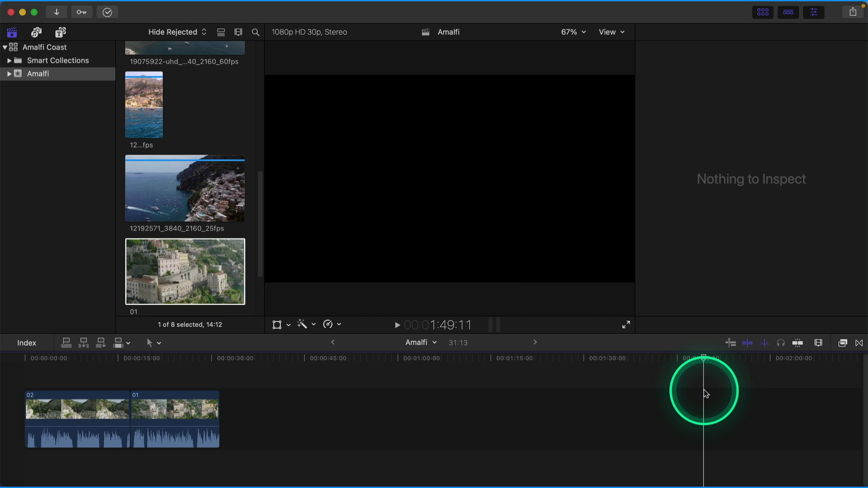
# - Trim the end of clip 02 to the playhead at 16:02
pyautogui.click(211, 429)
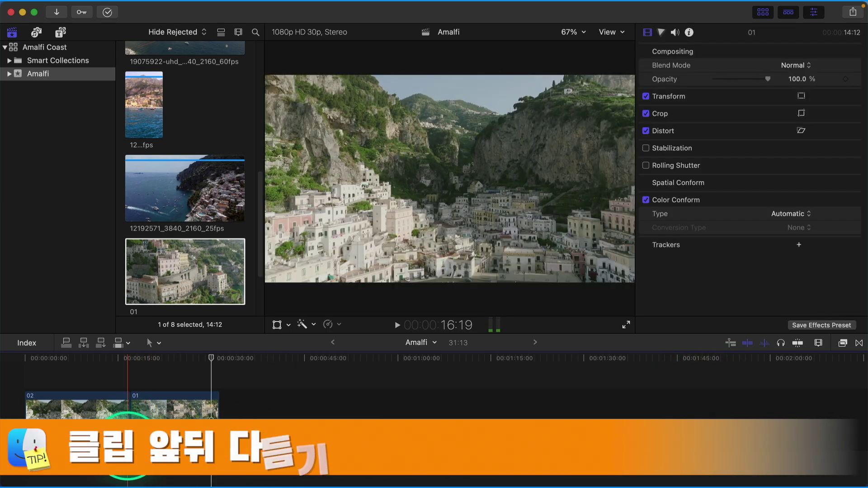
pyautogui.moveTo(117, 358); pyautogui.dragTo(126, 360)
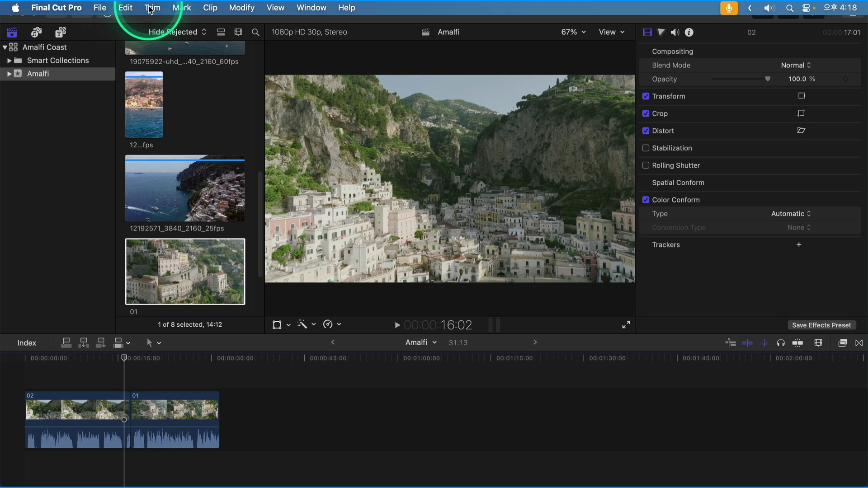
pyautogui.click(151, 8)
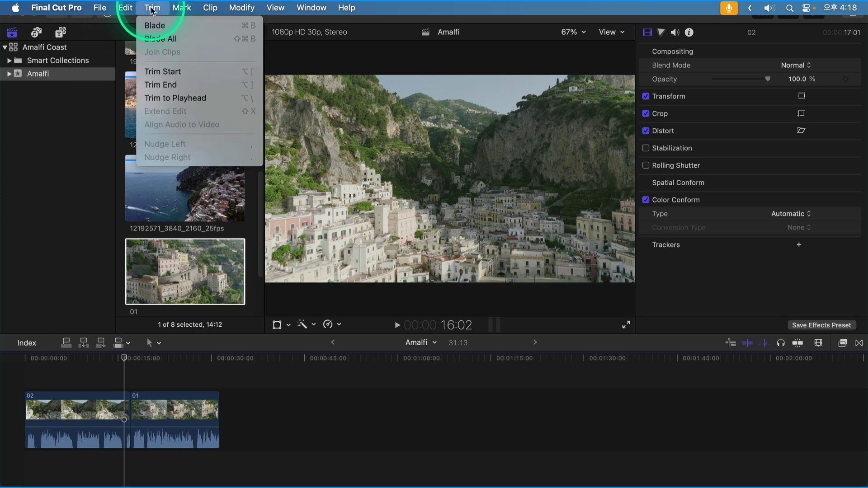
pyautogui.click(179, 85)
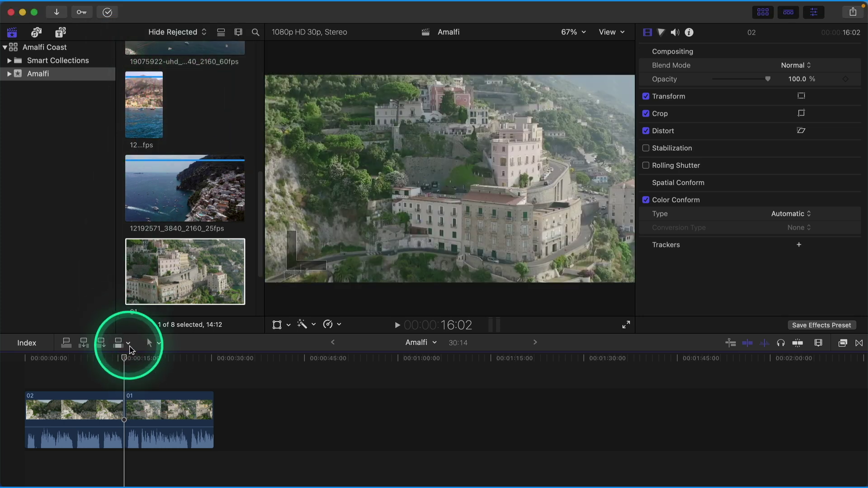
# - Trim the start of clip 01 to the playhead at 18:20
pyautogui.click(140, 359)
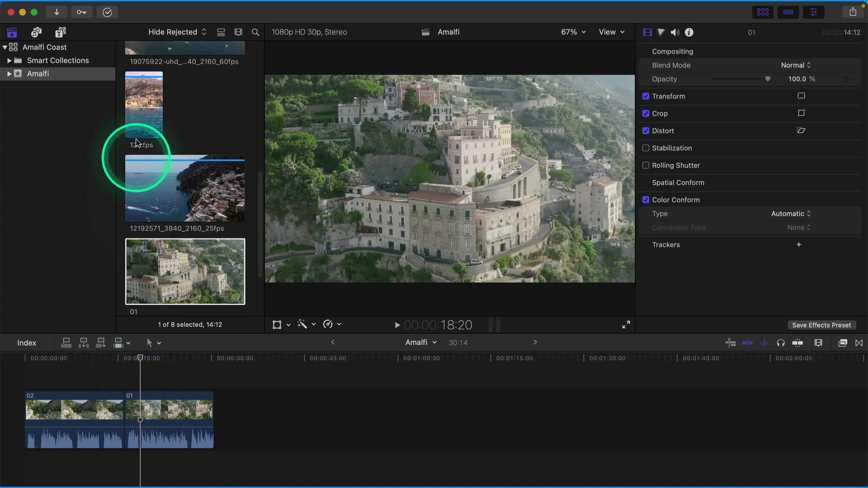
pyautogui.click(178, 407)
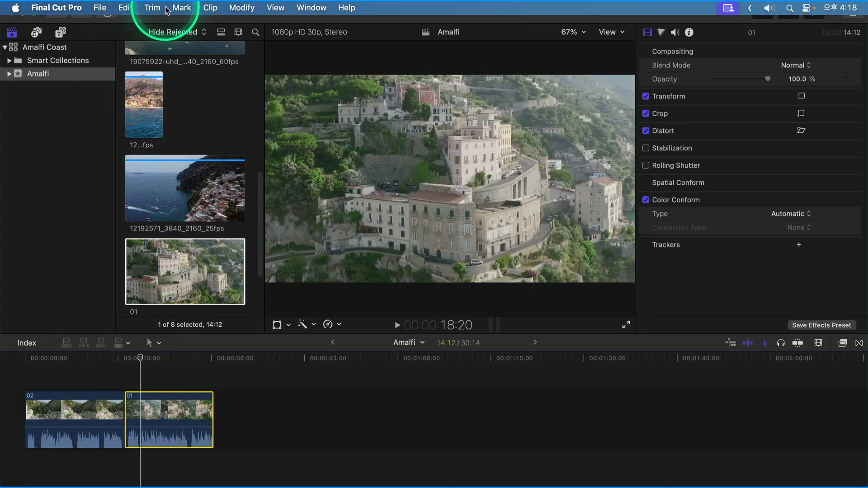
pyautogui.click(152, 8)
pyautogui.click(160, 71)
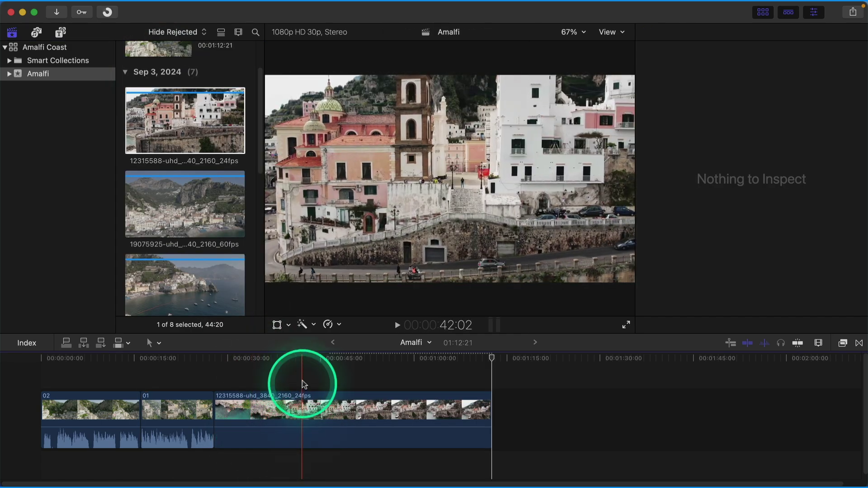
# - Split the 12315588 clip with Blade at 43:06
pyautogui.click(310, 360)
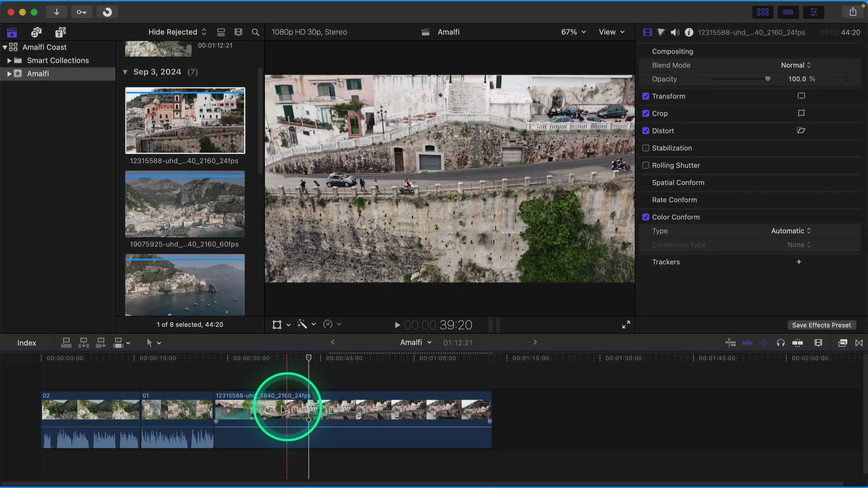
pyautogui.moveTo(93, 5)
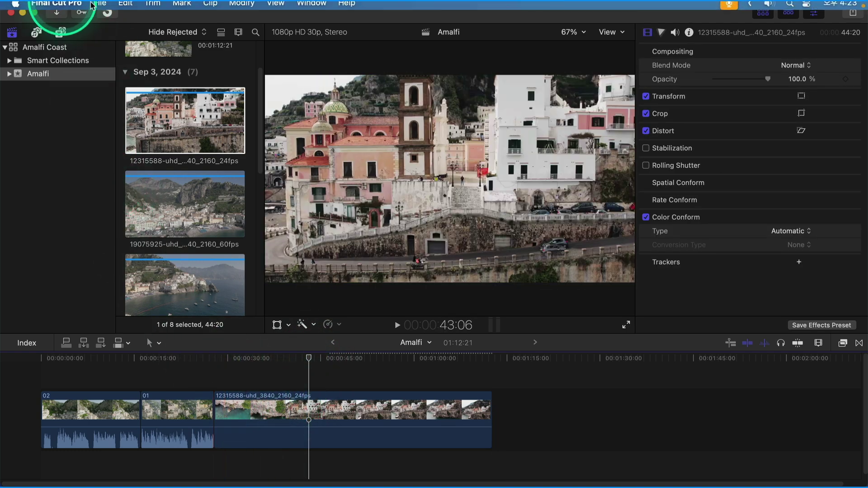
pyautogui.click(152, 7)
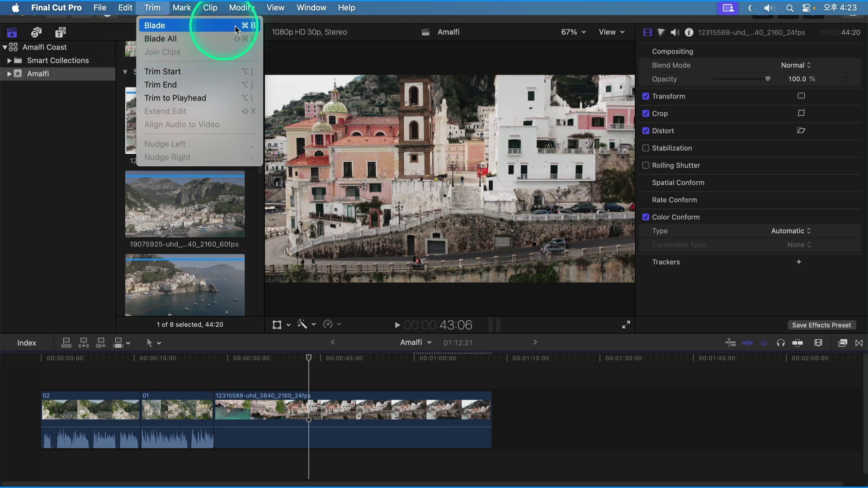
pyautogui.click(211, 31)
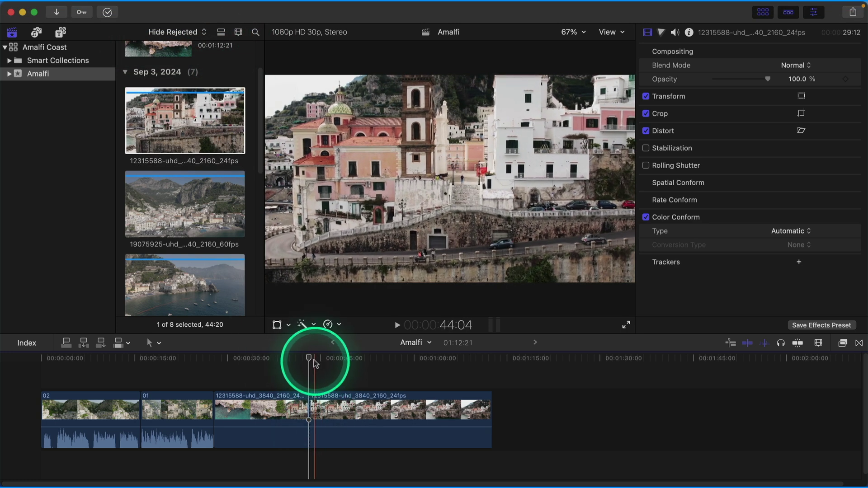
# - Delete the portion of the 12315588 clip before the split
pyautogui.moveTo(308, 361); pyautogui.dragTo(281, 370)
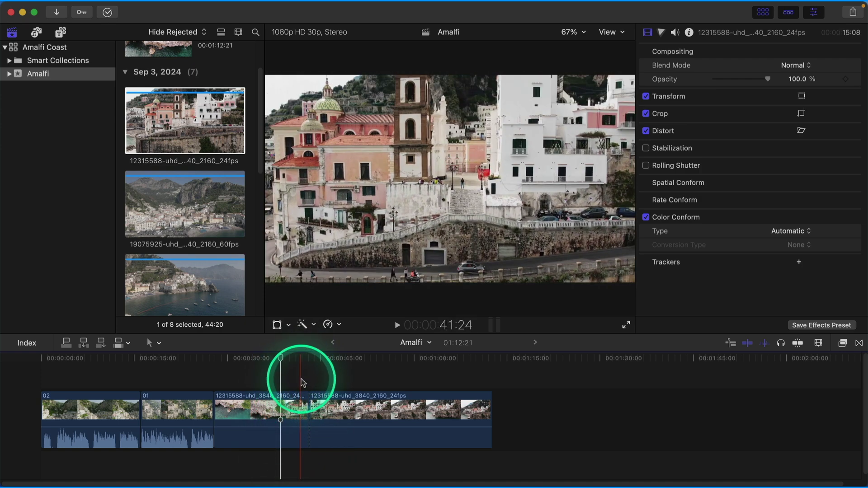
pyautogui.click(253, 447)
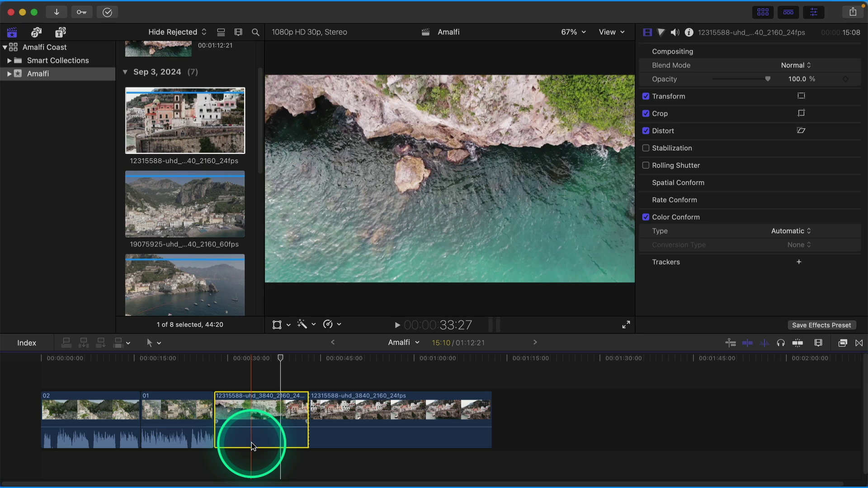
pyautogui.press('Delete')
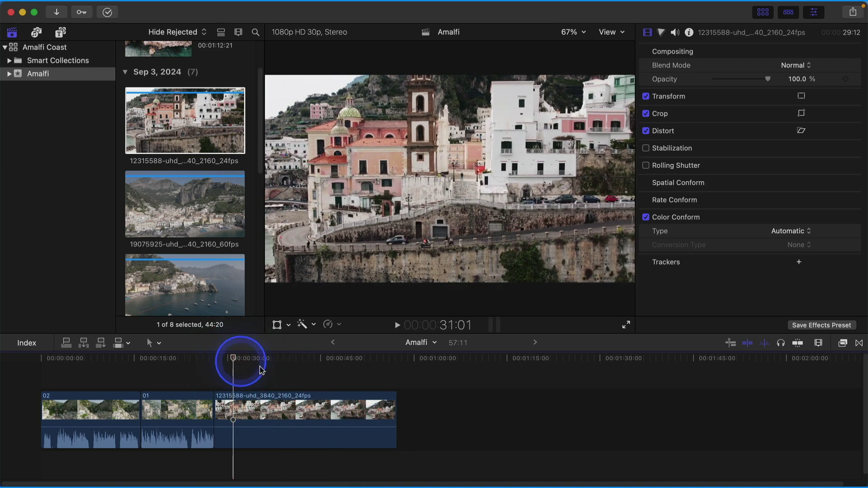
# - Trim the end of the remaining 12315588 clip to the playhead at 51:25
pyautogui.click(364, 385)
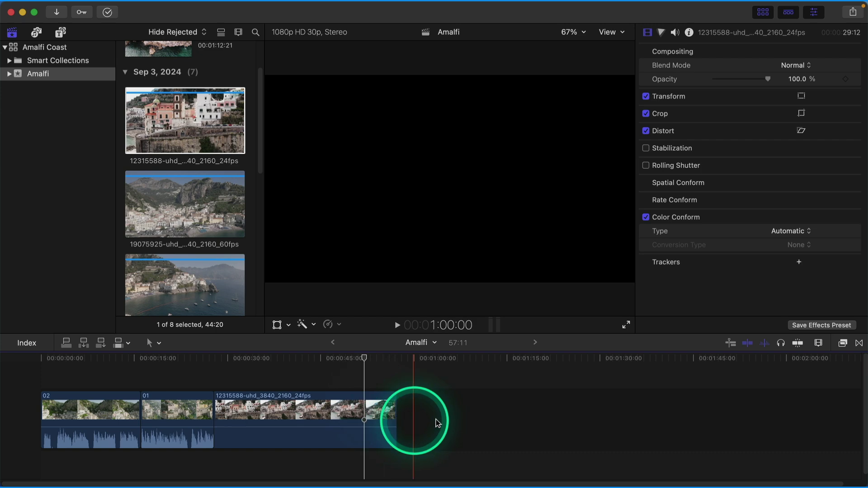
pyautogui.moveTo(360, 421); pyautogui.dragTo(365, 422)
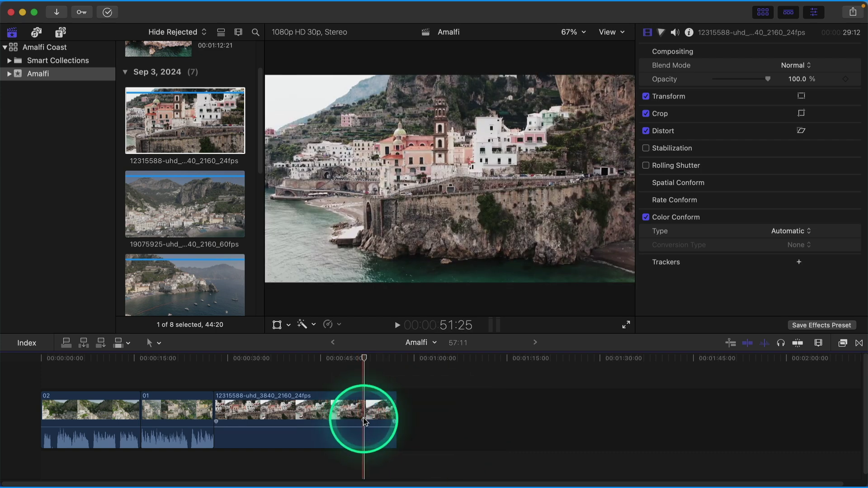
pyautogui.press('alt')
pyautogui.hotkey('alt', ']')
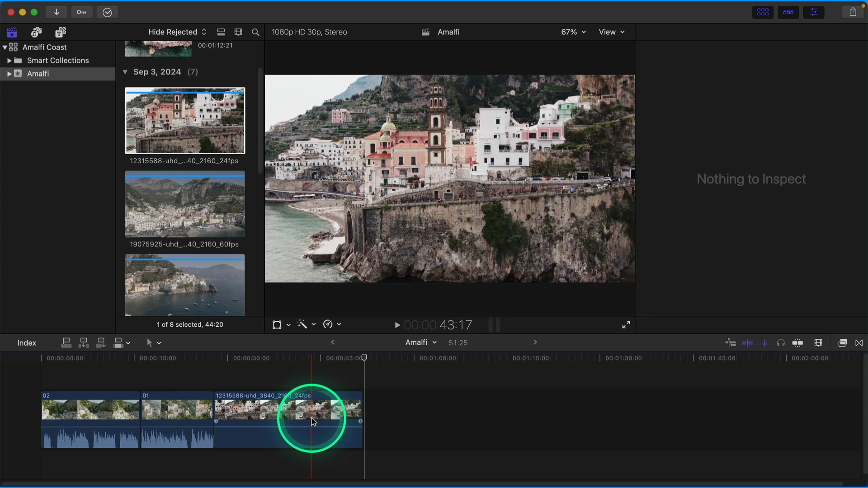
# - Play the trimmed 12315588 clip and reposition the playhead inside it at 42:00
pyautogui.click(296, 422)
pyautogui.press('space')
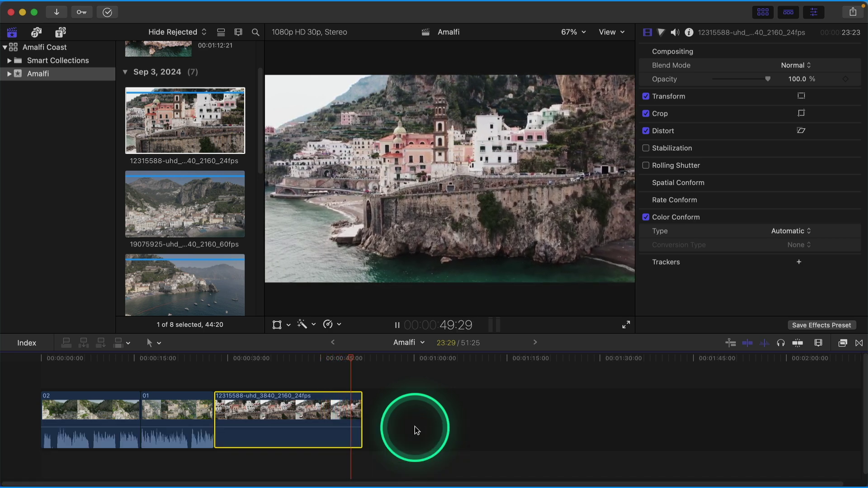
pyautogui.click(301, 361)
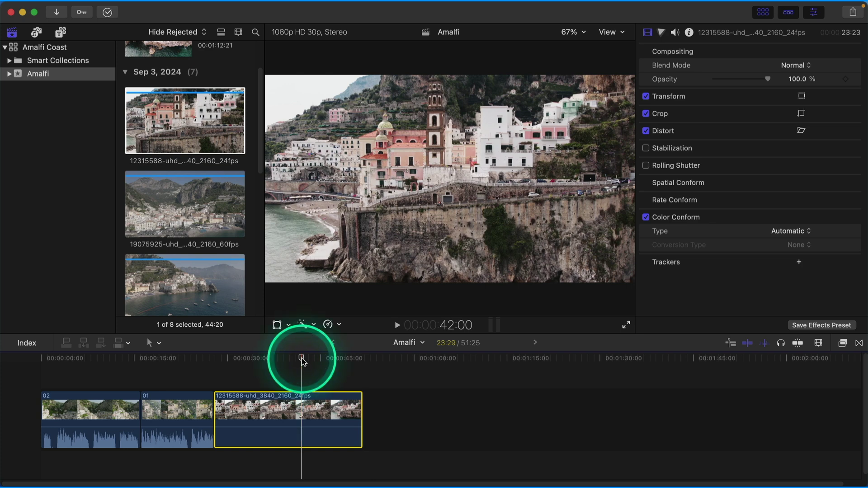
# - Zoom the timeline in and out around the playhead, and fit the whole project in view
pyautogui.press('super+equal')
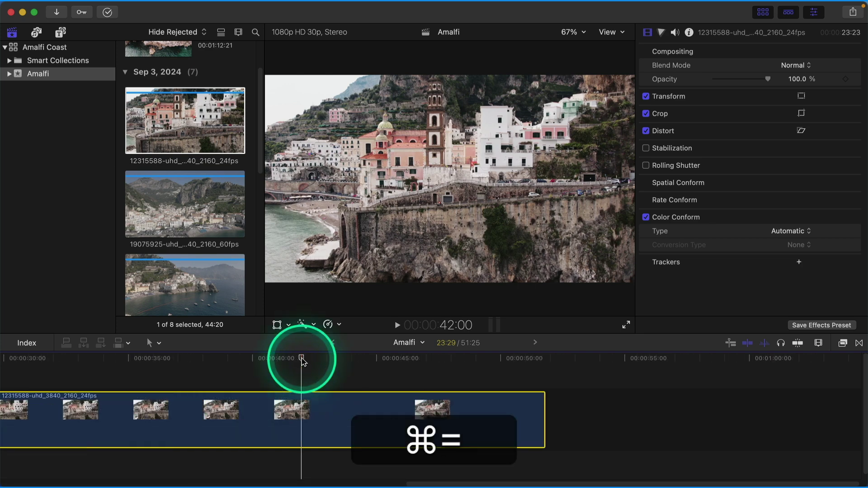
pyautogui.press('super+equal')
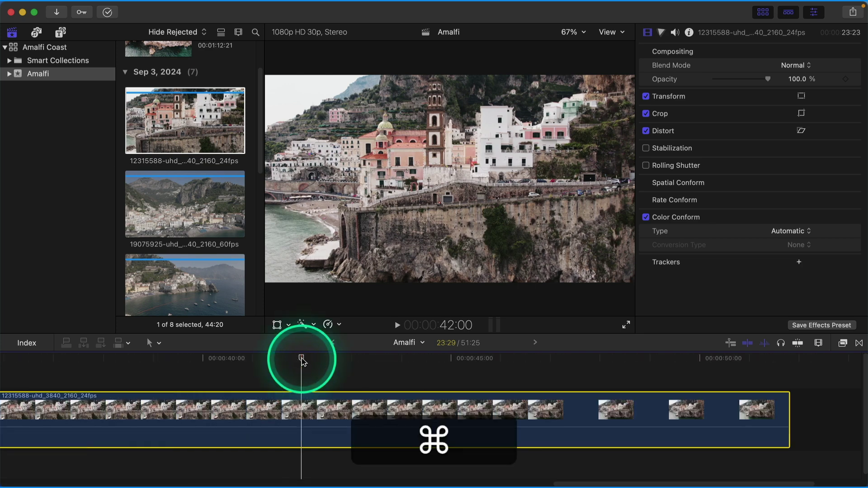
pyautogui.press('super+minus')
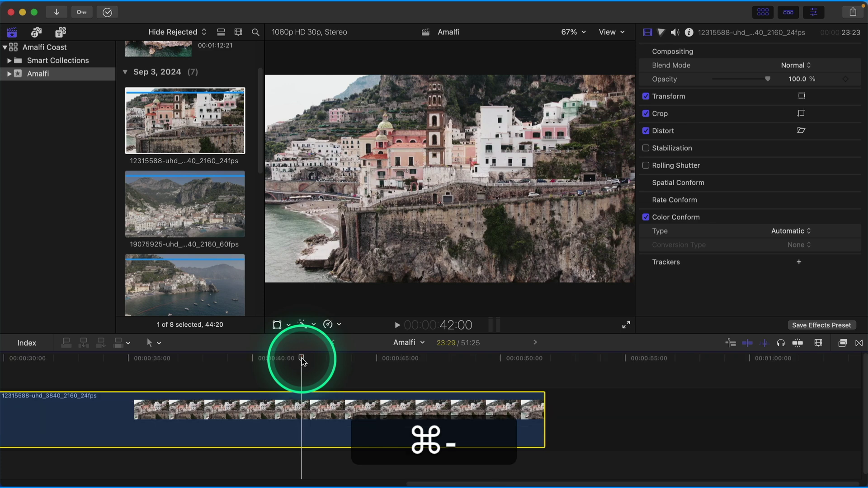
pyautogui.press('super+minus')
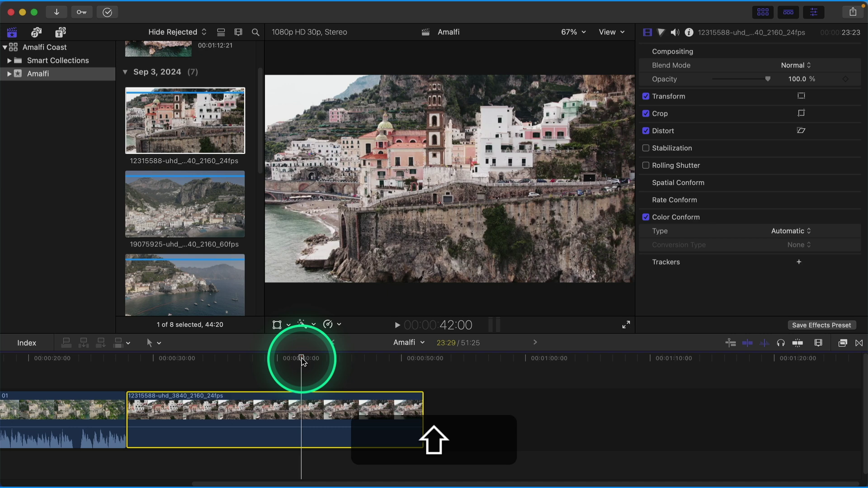
pyautogui.hotkey('shift', 'z')
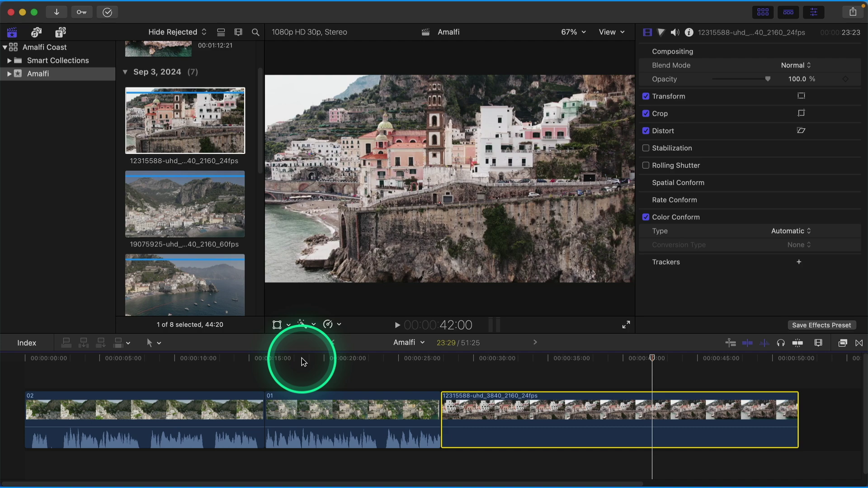
pyautogui.press('super+minus')
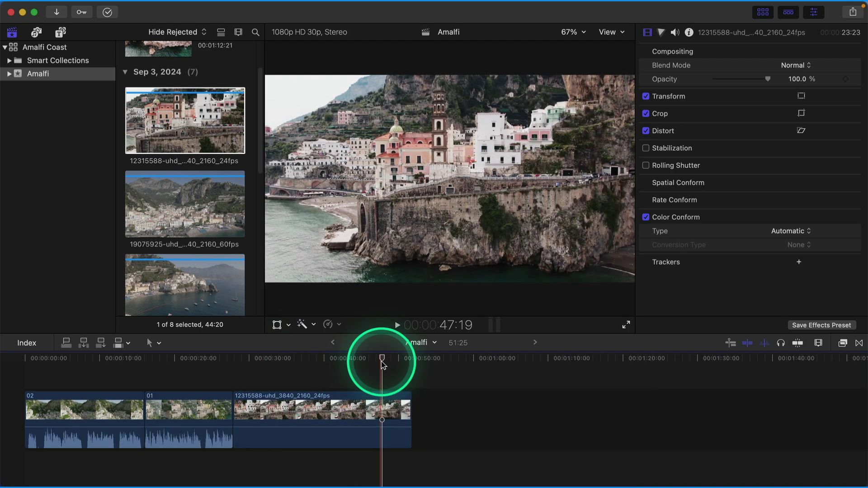
# - Split the 12315588 clip at 48:22 and delete the short piece after the cut
pyautogui.click(313, 376)
pyautogui.moveTo(314, 378); pyautogui.dragTo(391, 391)
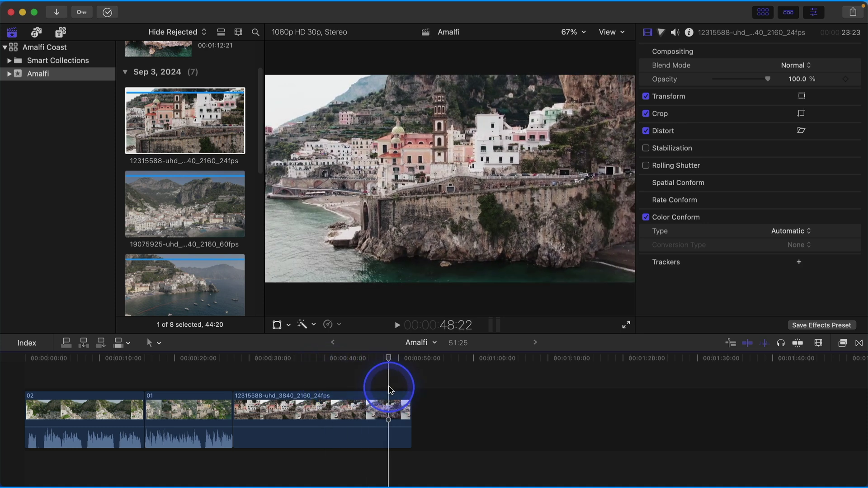
pyautogui.press('super+b')
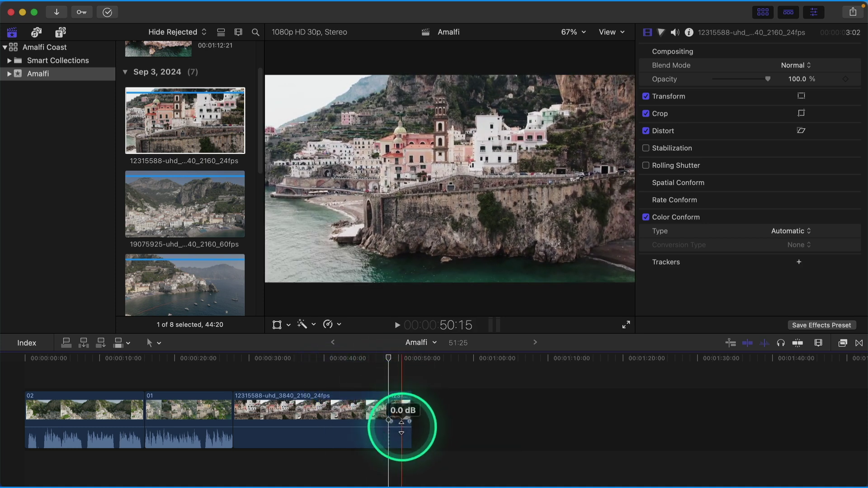
pyautogui.click(402, 427)
pyautogui.press('BackSpace')
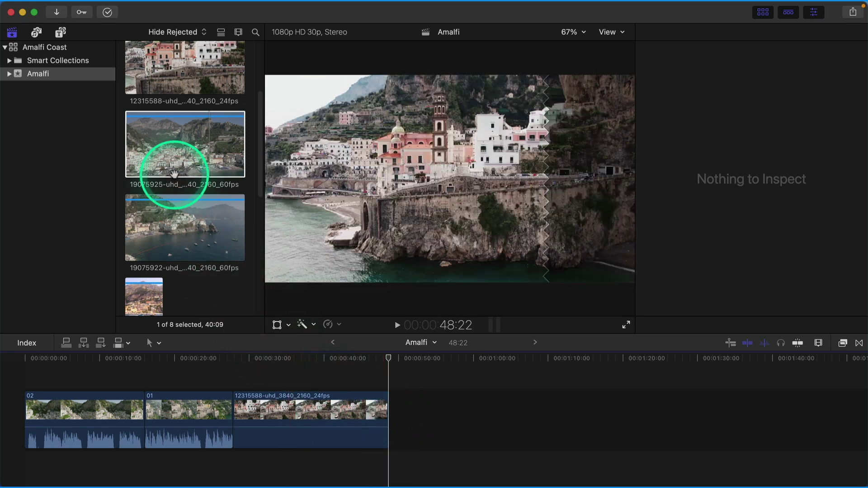
# - Append the 19075925 clip and the 19075922 clip to the end of the primary storyline
pyautogui.click(174, 174)
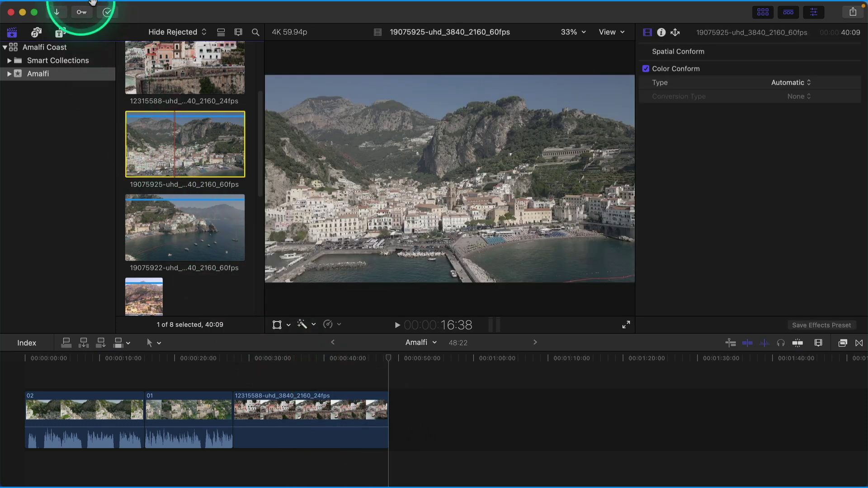
pyautogui.click(123, 8)
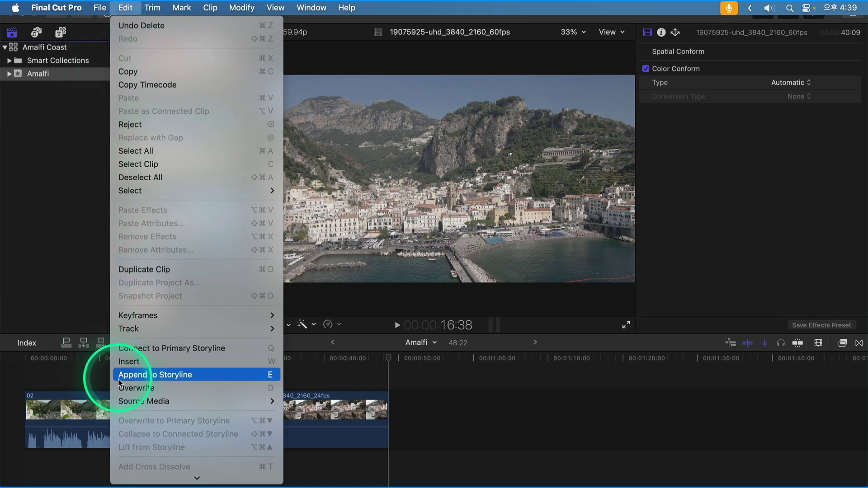
pyautogui.click(215, 379)
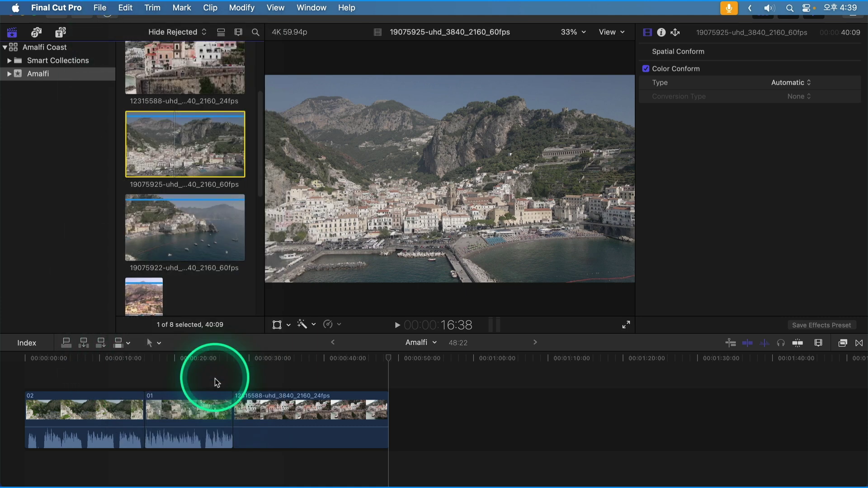
pyautogui.click(214, 376)
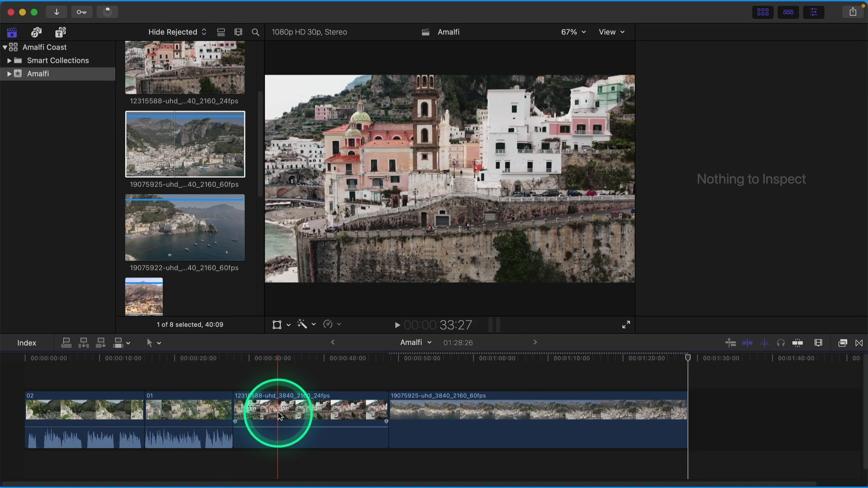
pyautogui.click(403, 381)
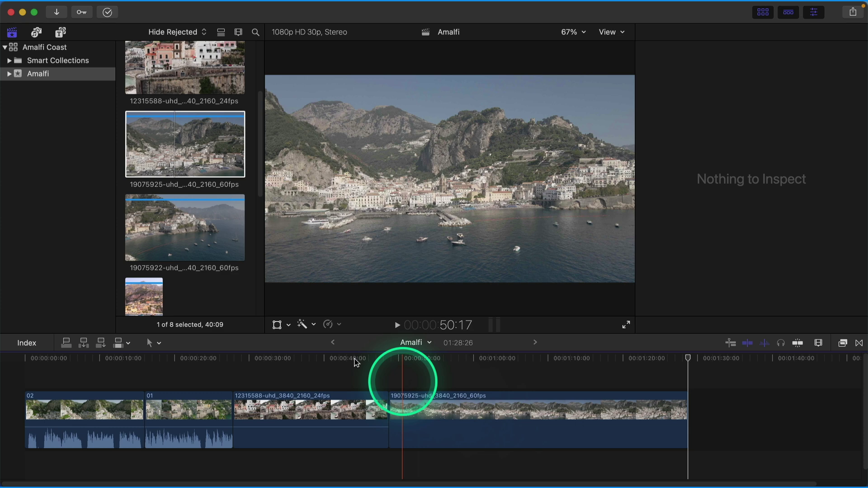
pyautogui.click(204, 256)
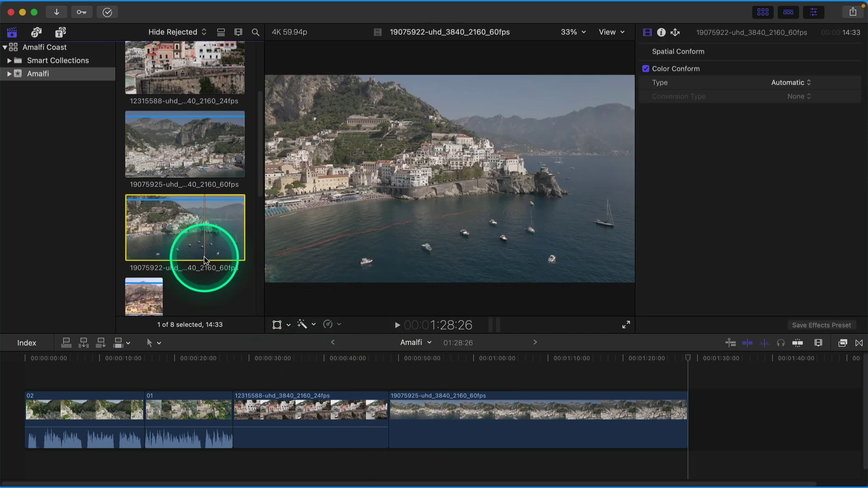
pyautogui.press('e')
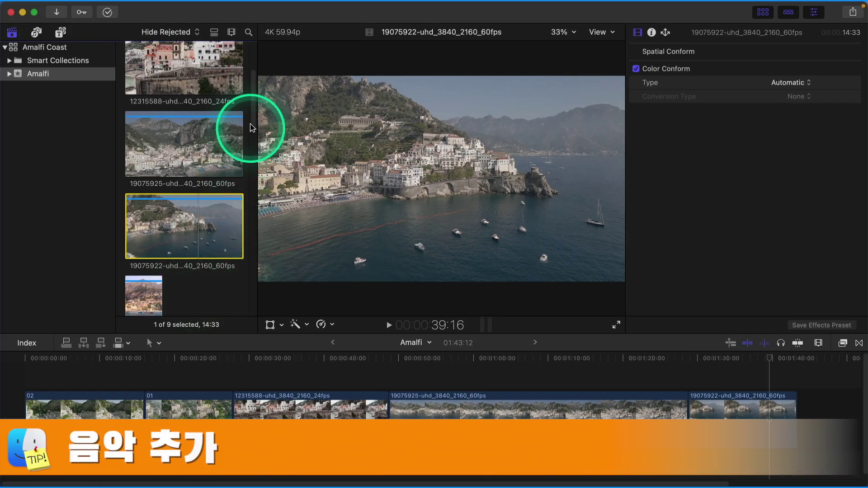
# - Reduce the clip thumbnail height in the browser so the audio clips are easier to view
pyautogui.moveTo(252, 128); pyautogui.dragTo(252, 194)
pyautogui.click(231, 32)
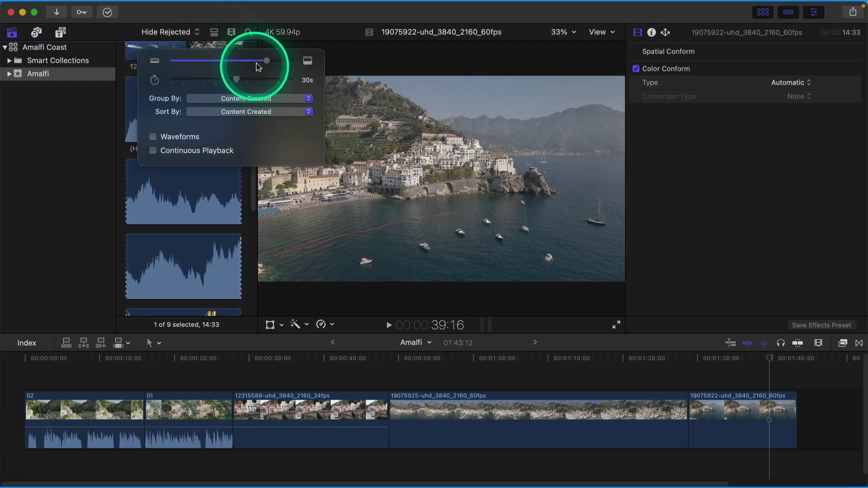
pyautogui.moveTo(266, 61); pyautogui.dragTo(213, 63)
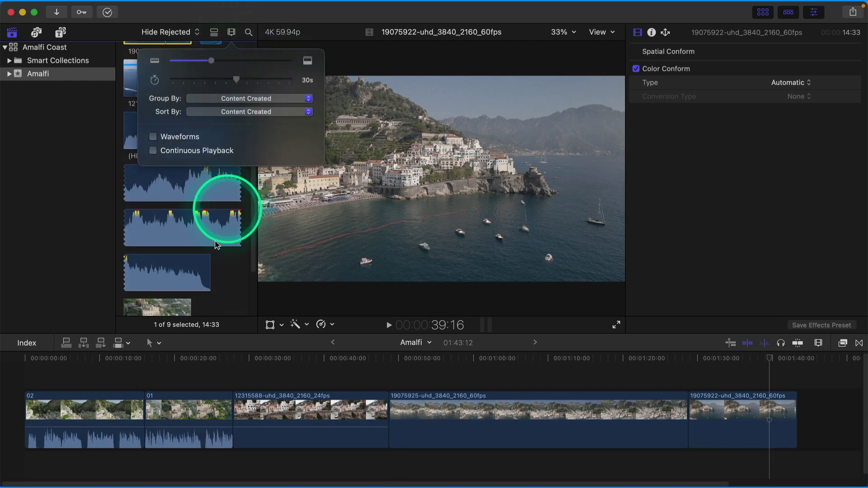
pyautogui.click(226, 271)
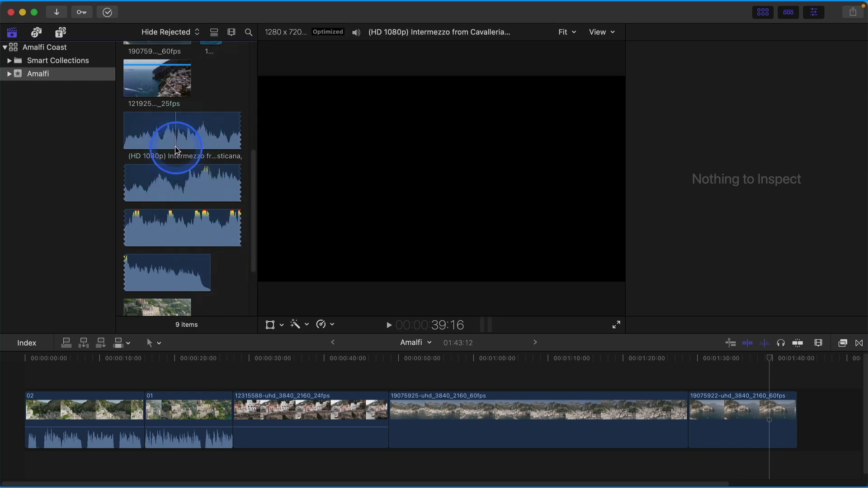
# - Lower the volume of the Intermezzo from Cavalleria Rusticana music clip to -5.1 dB
pyautogui.click(176, 151)
pyautogui.click(127, 142)
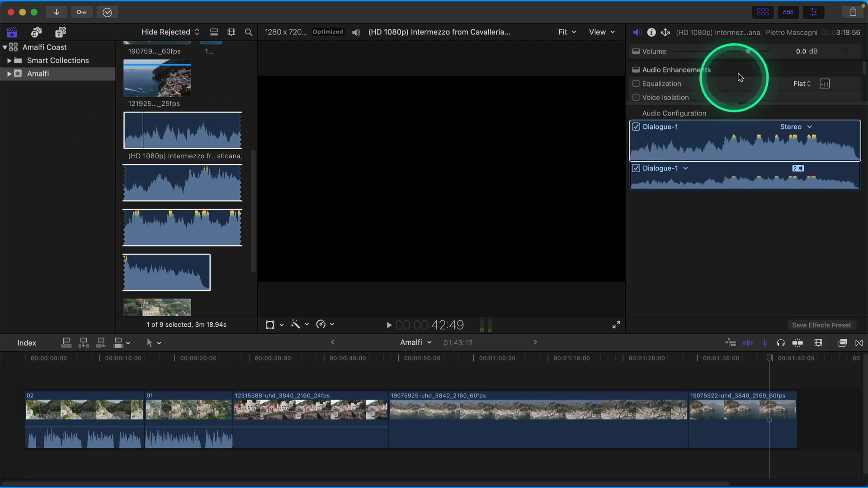
pyautogui.moveTo(747, 51); pyautogui.dragTo(747, 57)
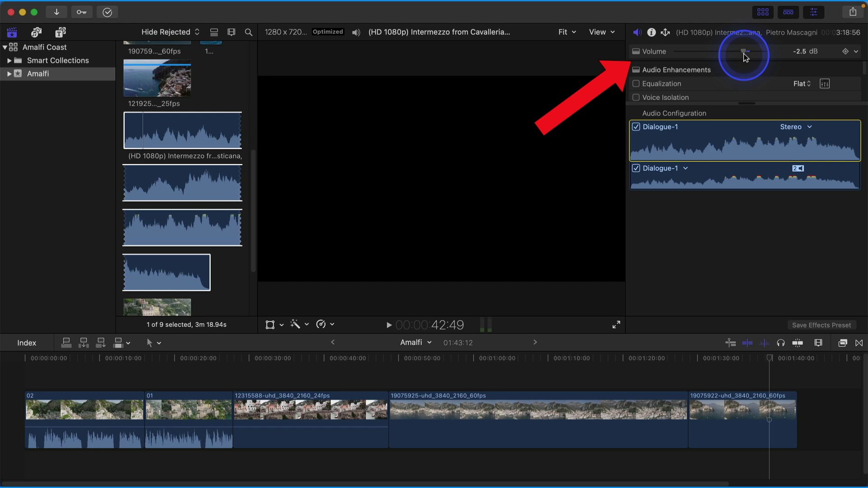
pyautogui.moveTo(746, 56); pyautogui.dragTo(741, 60)
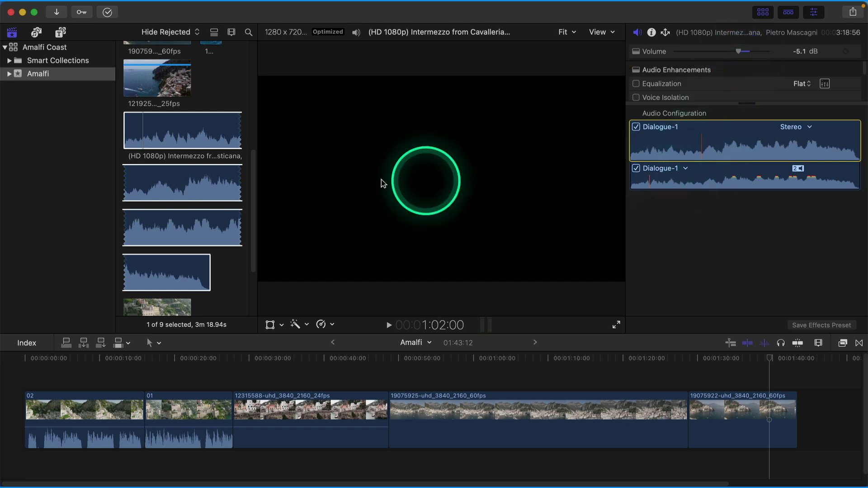
# - Connect the Intermezzo music clip below the storyline starting about two seconds in, and play the project from about 35 seconds
pyautogui.moveTo(178, 139); pyautogui.dragTo(43, 474)
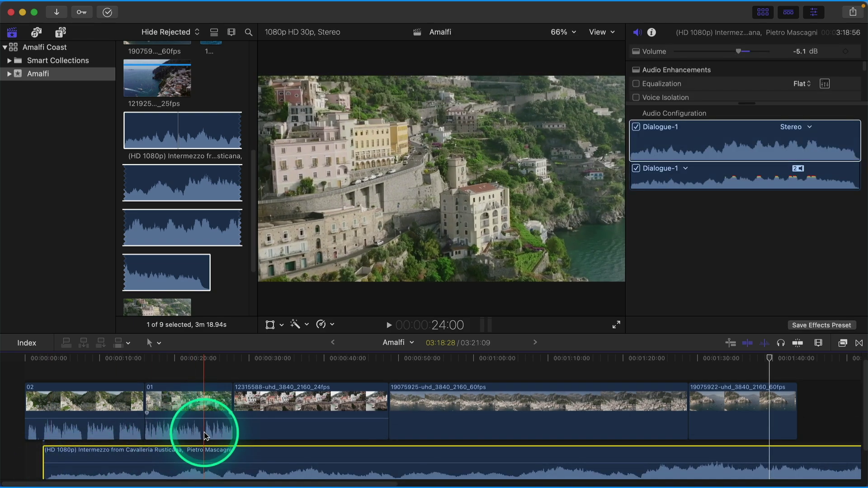
pyautogui.click(295, 355)
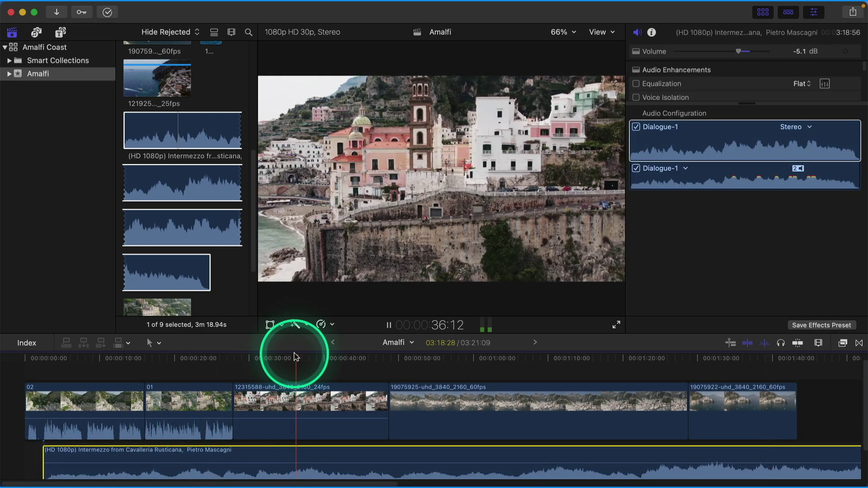
pyautogui.click(161, 461)
# - Nudge the connected Intermezzo music clip several frames to the left and back to the right, one frame at a time
pyautogui.moveTo(129, 461)
pyautogui.mouseDown()
pyautogui.moveTo(184, 460)
pyautogui.moveTo(127, 461)
pyautogui.mouseUp()
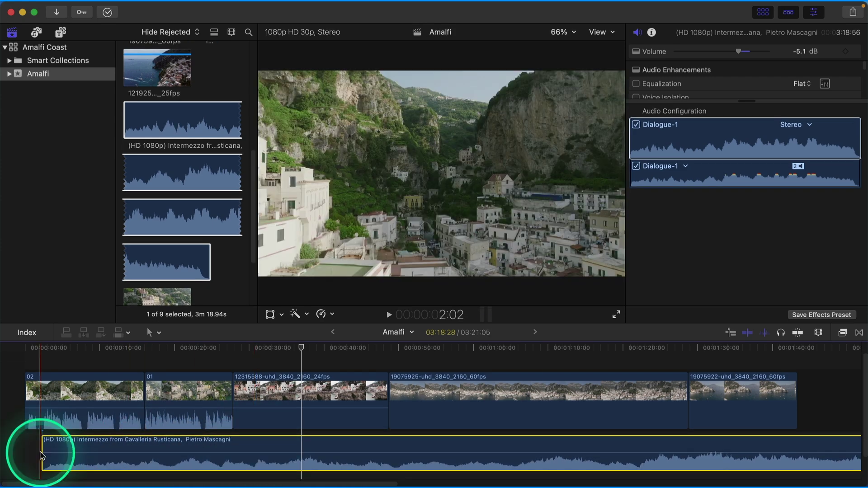
pyautogui.press(',')
pyautogui.press(',')
pyautogui.press(',')
pyautogui.press(',')
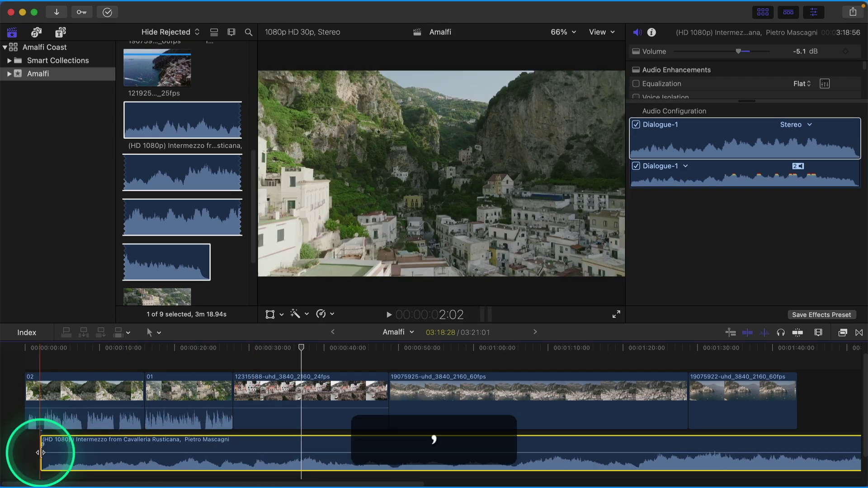
pyautogui.press('.')
pyautogui.press('.')
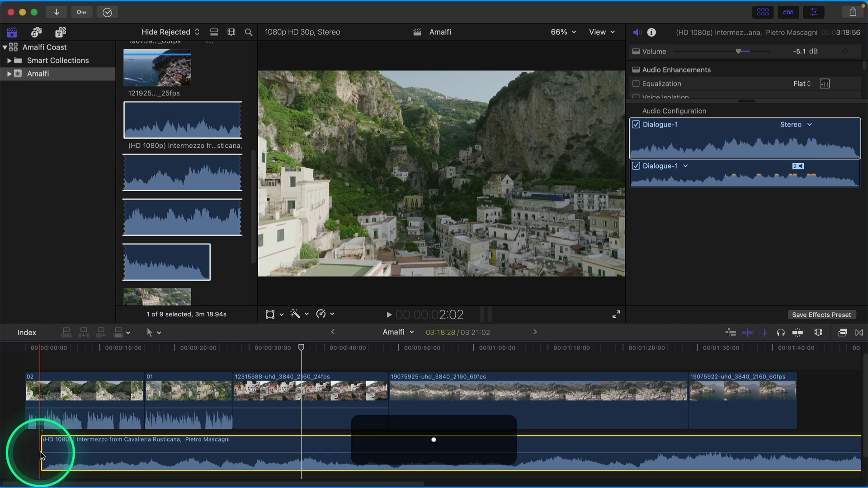
pyautogui.press('.')
pyautogui.press('.')
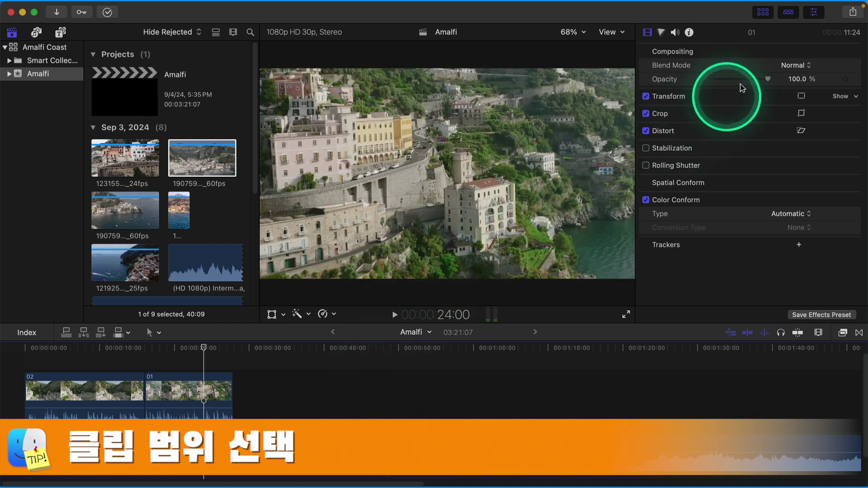
# - Hide the inspector and show the browser clips as a list in a wider browser area
pyautogui.click(815, 14)
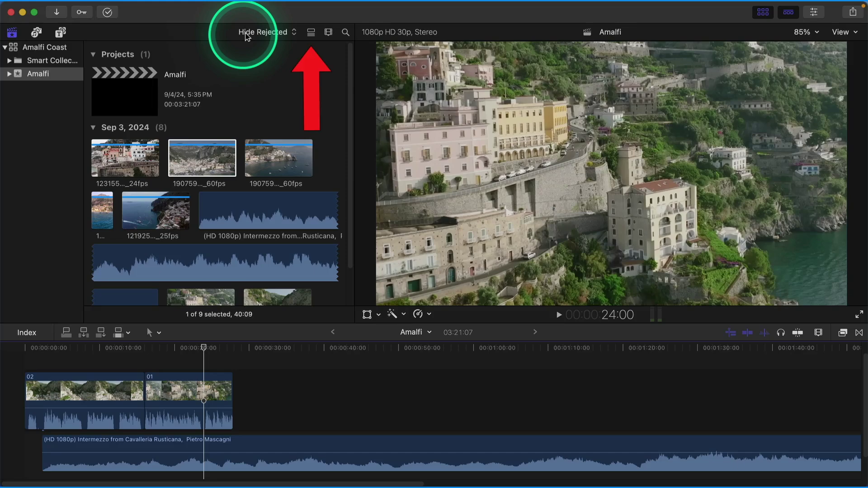
pyautogui.click(312, 33)
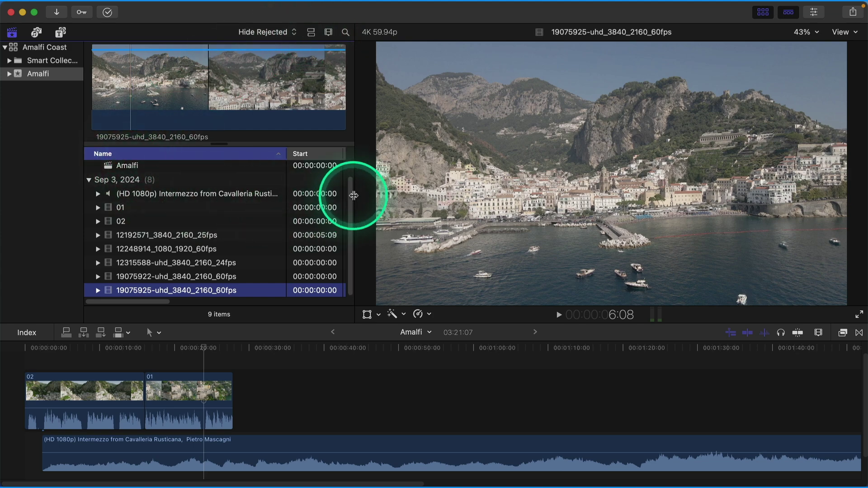
pyautogui.moveTo(354, 196); pyautogui.dragTo(459, 203)
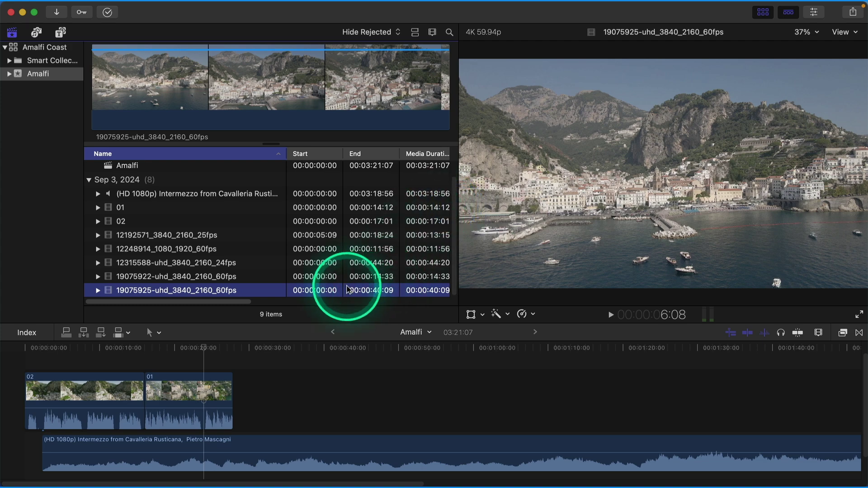
# - Step through the listed clips up to the Intermezzo music and back down to the 12315588 clip, checking each filmstrip
pyautogui.press('Up')
pyautogui.press('Up')
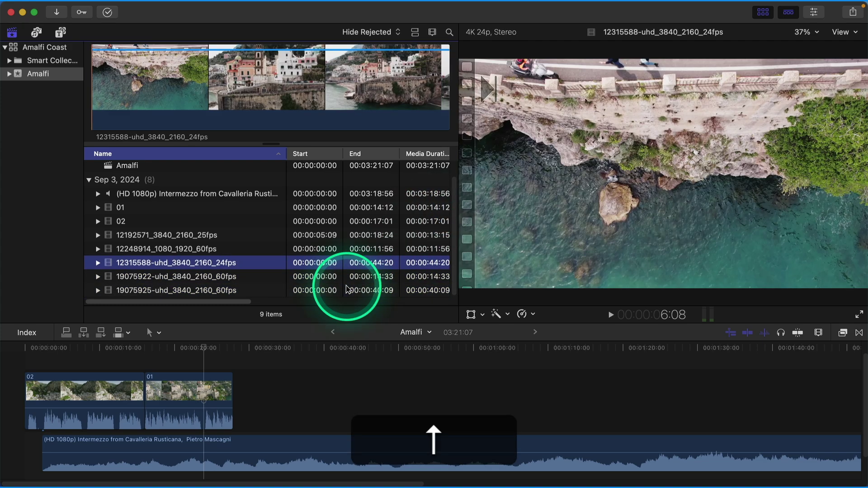
pyautogui.press('Up')
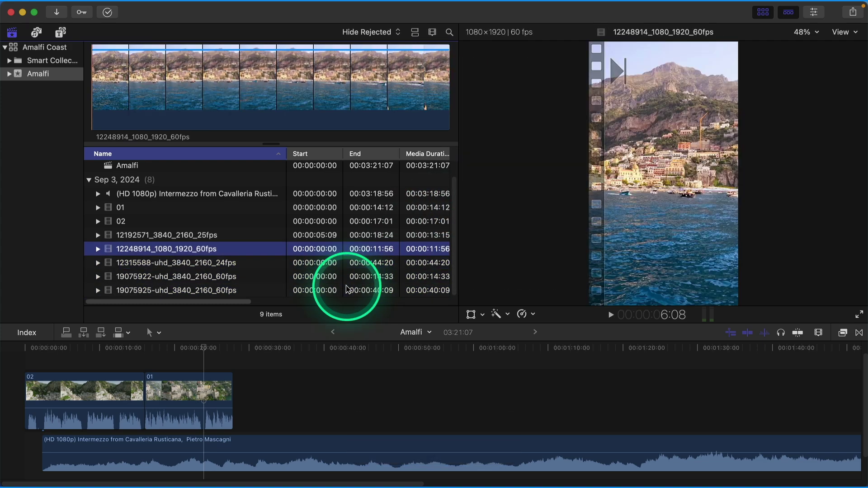
pyautogui.press('Up')
pyautogui.press('Up')
pyautogui.press('Up')
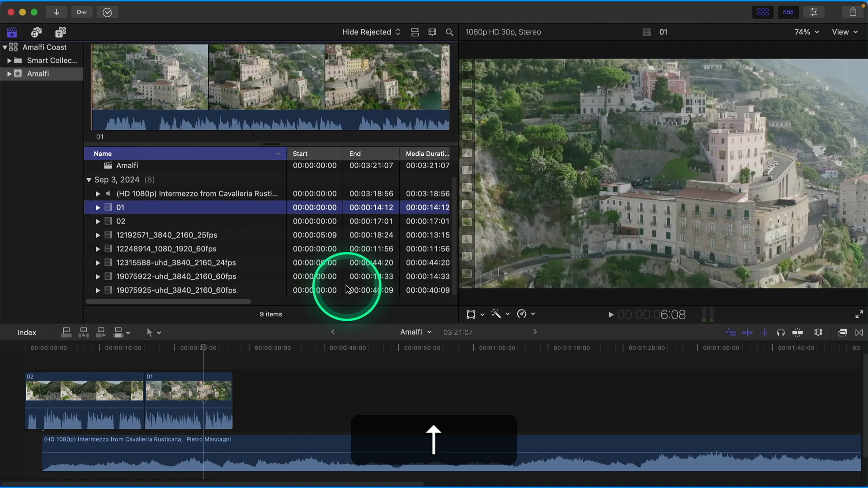
pyautogui.press('Up')
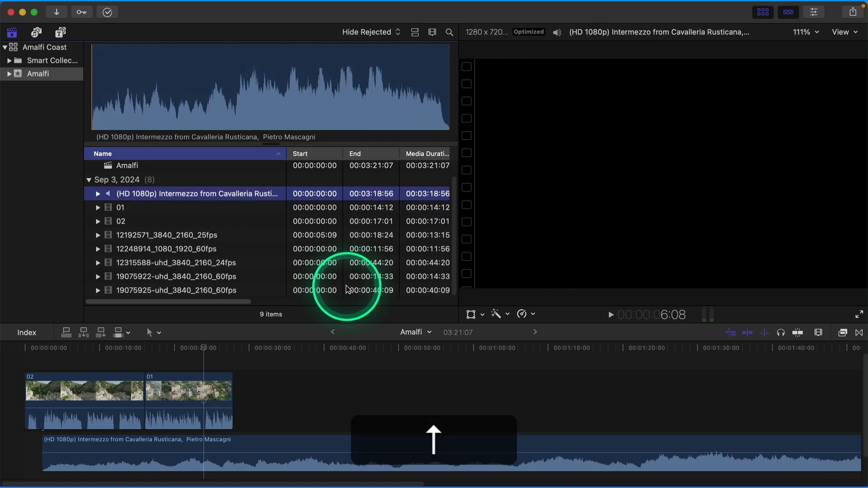
pyautogui.press('Down')
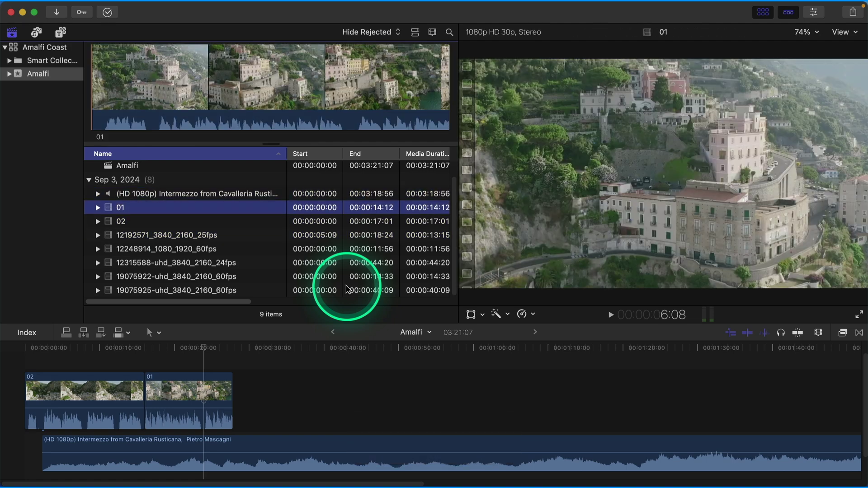
pyautogui.press('Down')
pyautogui.press('Down')
pyautogui.press('Down')
pyautogui.press('Down')
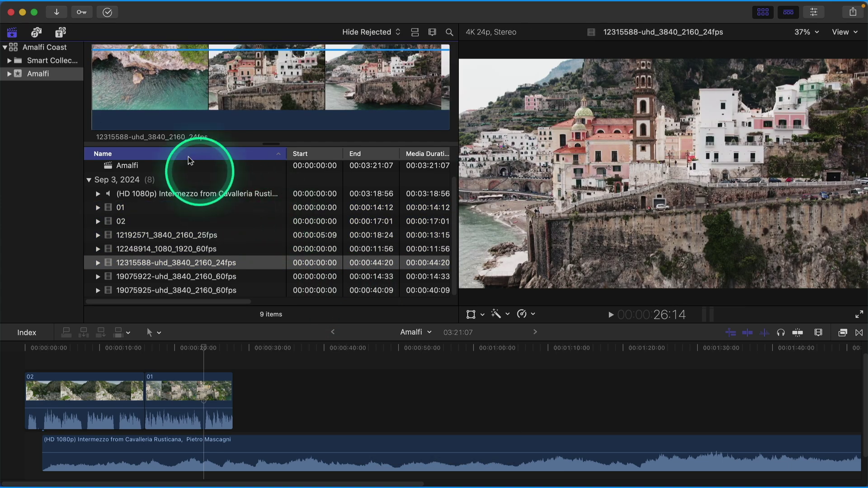
# - Mark a range about 23 seconds long in the middle of the 12315588 clip's filmstrip
pyautogui.click(175, 95)
pyautogui.moveTo(176, 95); pyautogui.dragTo(369, 122)
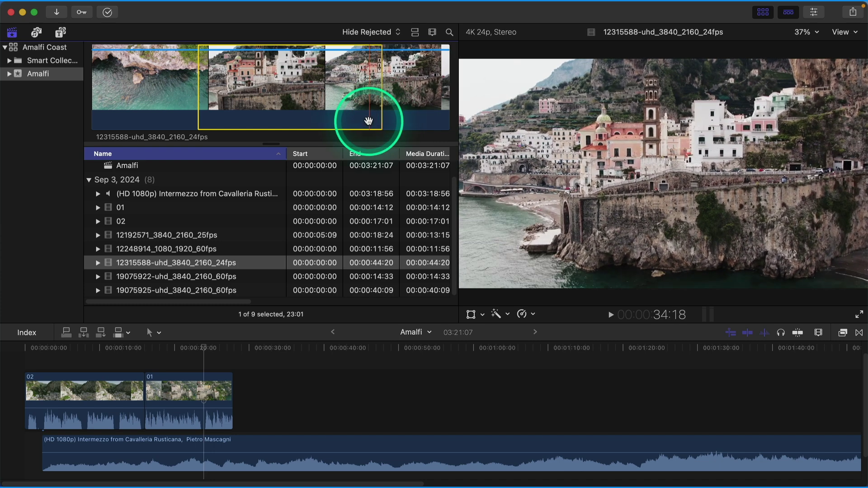
pyautogui.moveTo(368, 121); pyautogui.dragTo(183, 130)
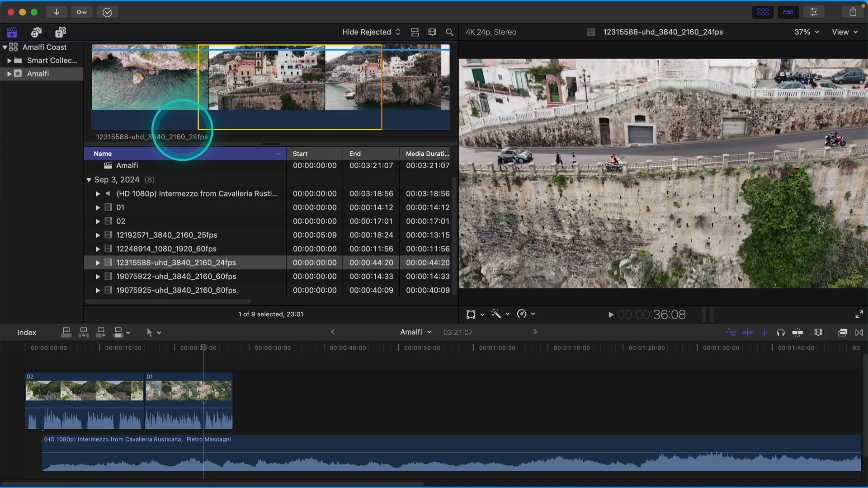
# - Move the playhead outside the marked range of the 12315588 clip and clear the range selection
pyautogui.click(184, 129)
pyautogui.click(53, 141)
pyautogui.click(123, 120)
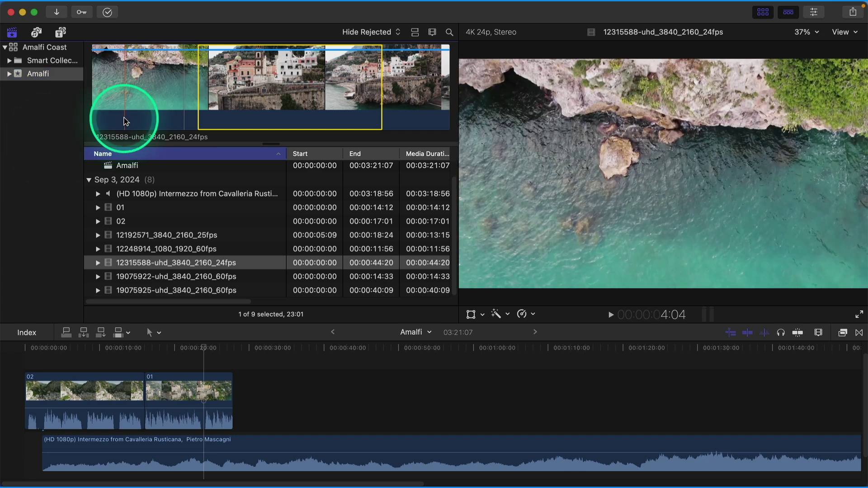
pyautogui.click(125, 121)
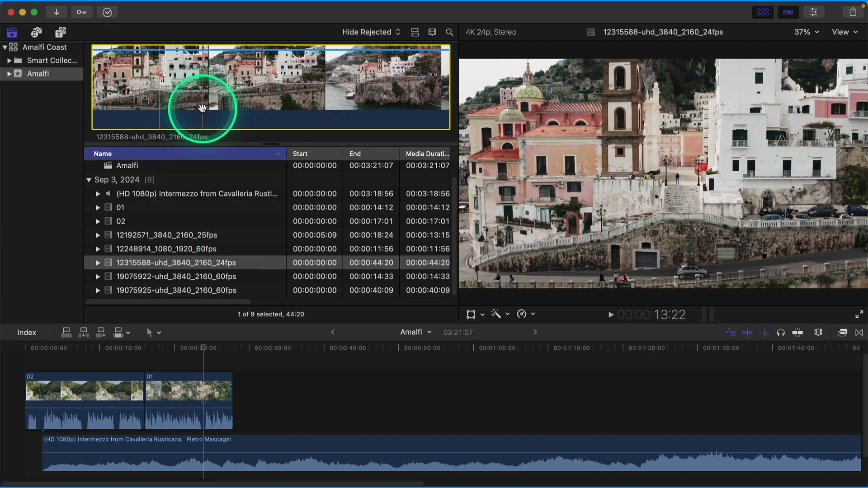
pyautogui.hotkey('alt', 'x')
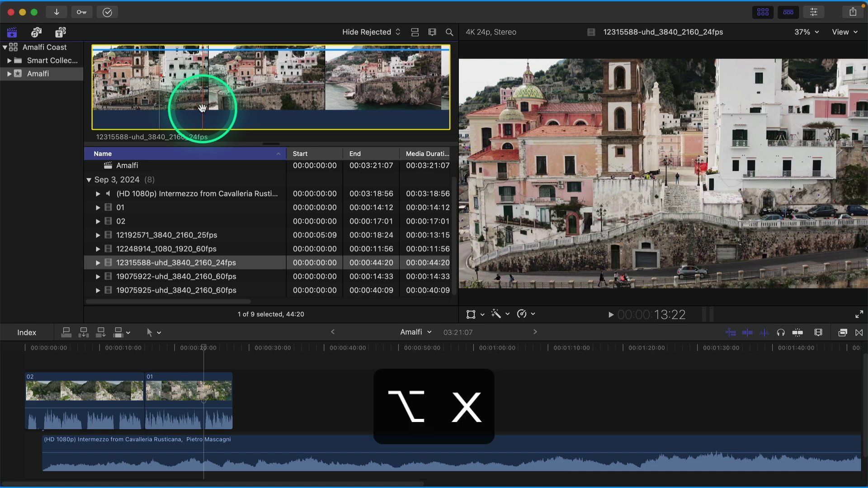
# - Mark a new range about 18 seconds long in the middle of the 12315588 clip's filmstrip
pyautogui.moveTo(203, 108); pyautogui.dragTo(337, 120)
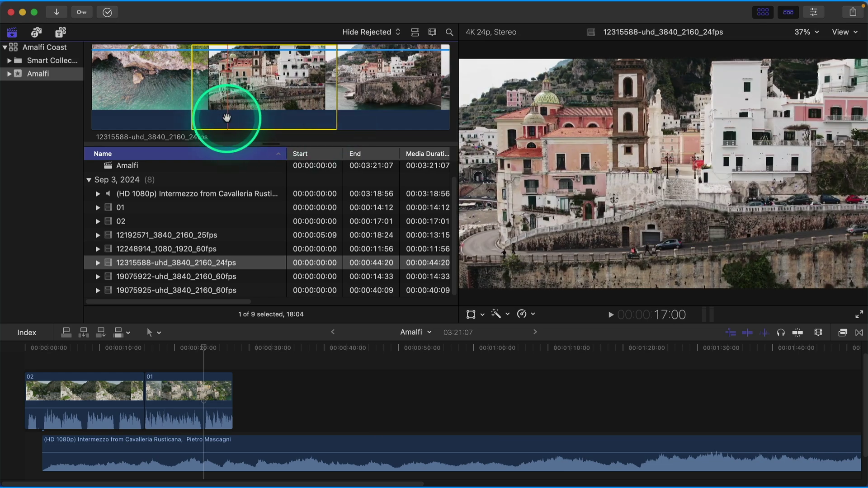
pyautogui.press('alt')
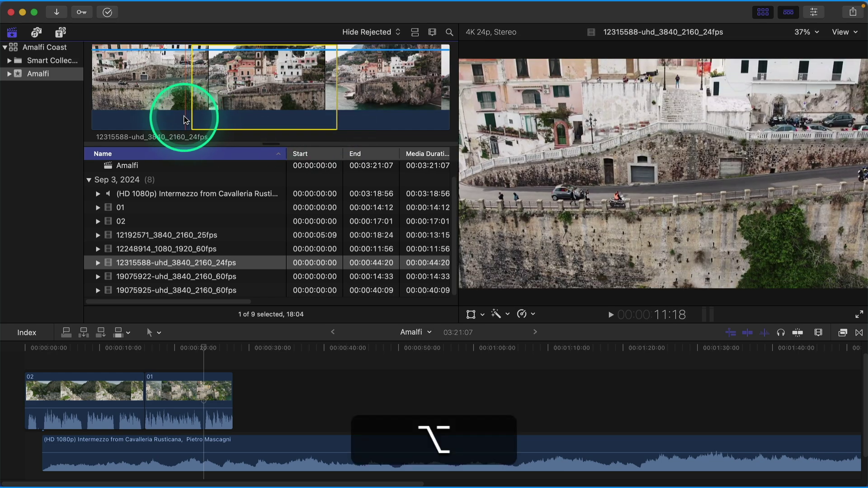
# - Mark a range about 28 seconds long in the 12315588 clip's filmstrip and append it to the end of the timeline's clips
pyautogui.moveTo(172, 118); pyautogui.dragTo(404, 130)
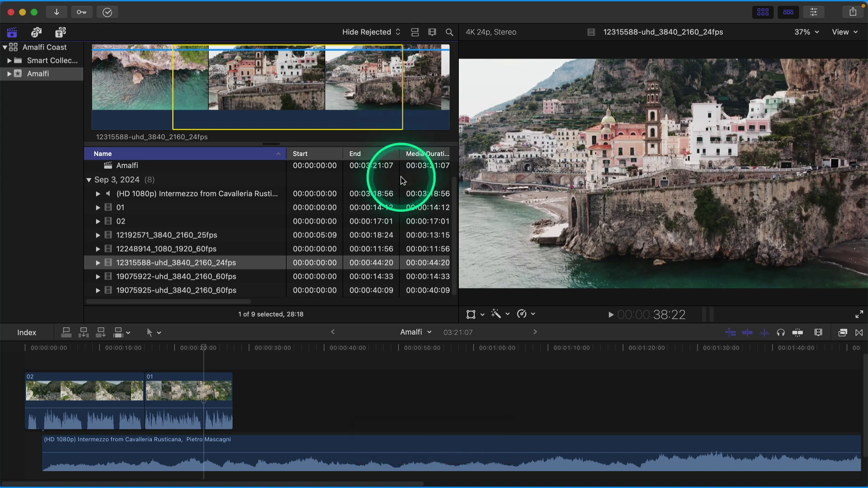
pyautogui.click(236, 352)
pyautogui.press('e')
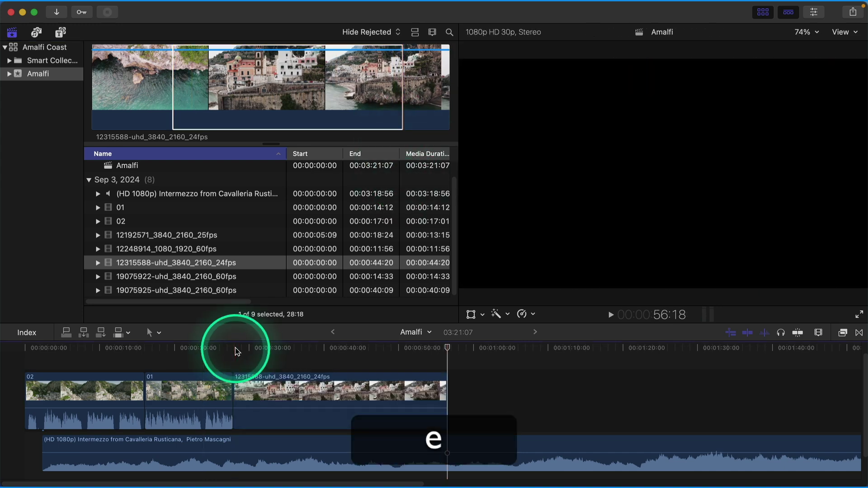
# - Append a range about 10 seconds long of the 12192571 clip to the timeline and move it ahead of the 12315588 clip
pyautogui.click(165, 236)
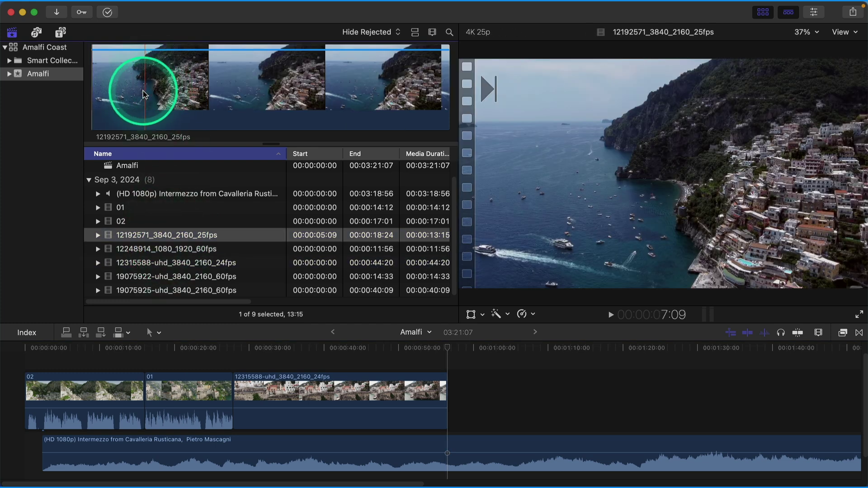
pyautogui.moveTo(124, 93); pyautogui.dragTo(399, 92)
pyautogui.press('e')
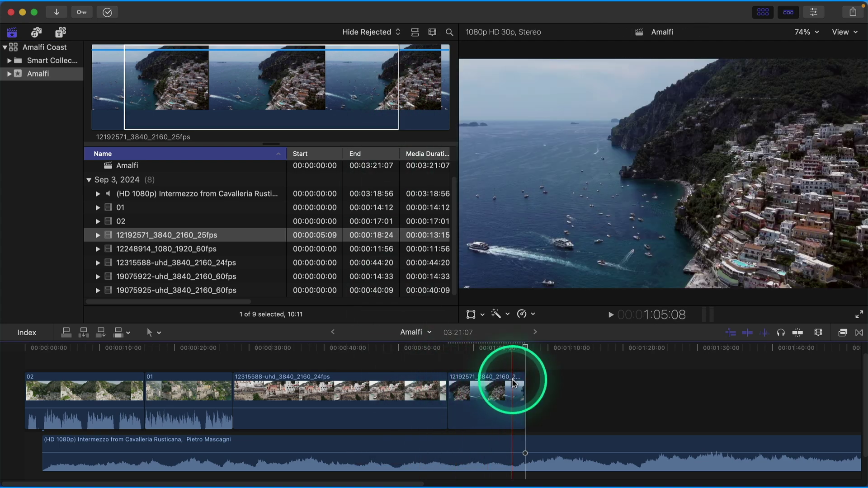
pyautogui.moveTo(487, 409); pyautogui.dragTo(262, 421)
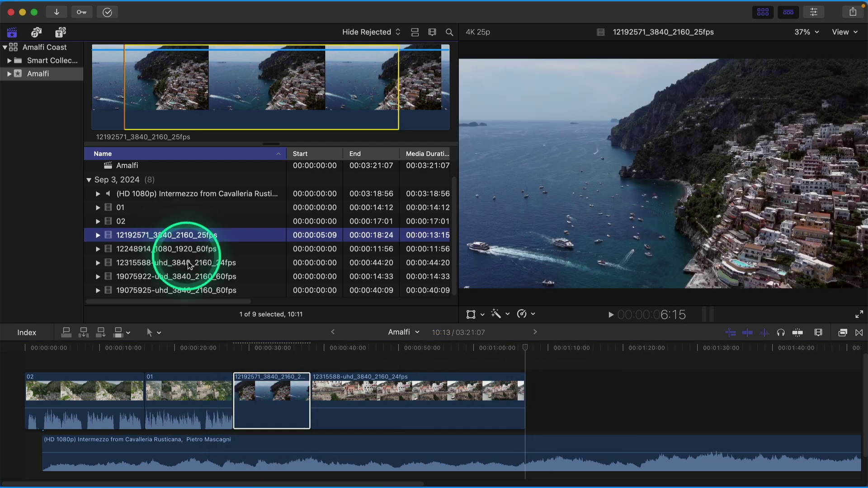
# - Mark a range about 25 seconds long in the 19075925 clip, starting at about 7:16 and ending at about 32:40
pyautogui.click(190, 292)
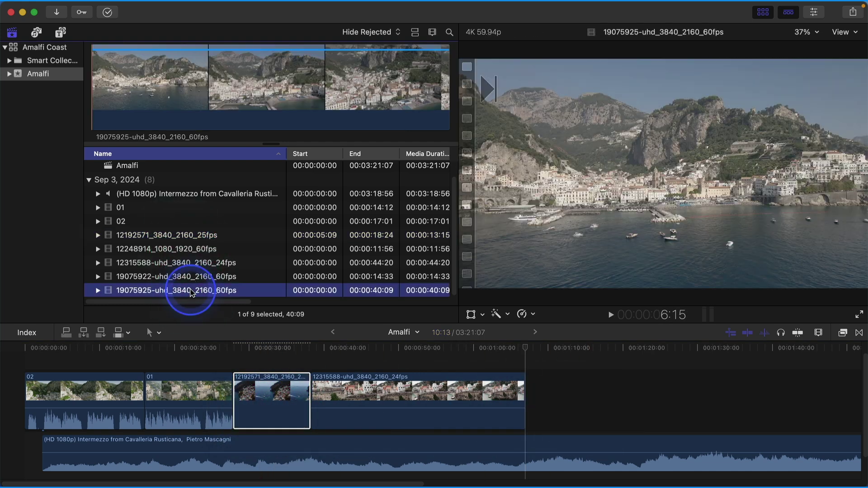
pyautogui.click(107, 112)
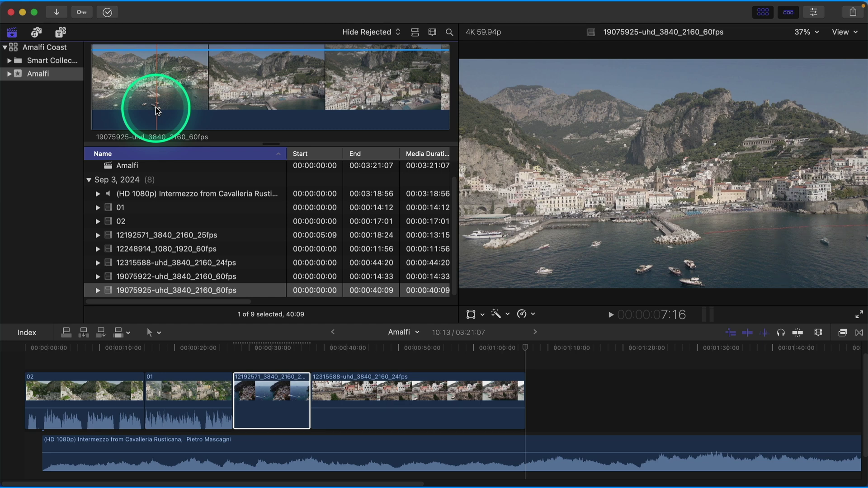
pyautogui.press('i')
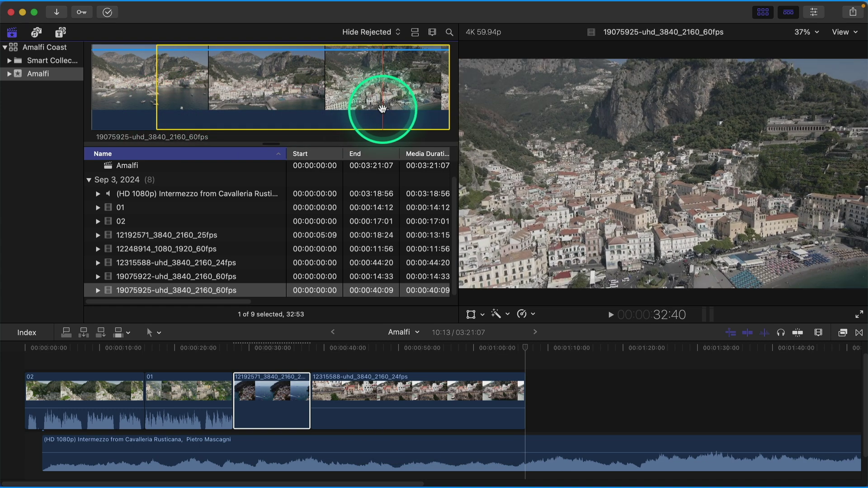
pyautogui.press('o')
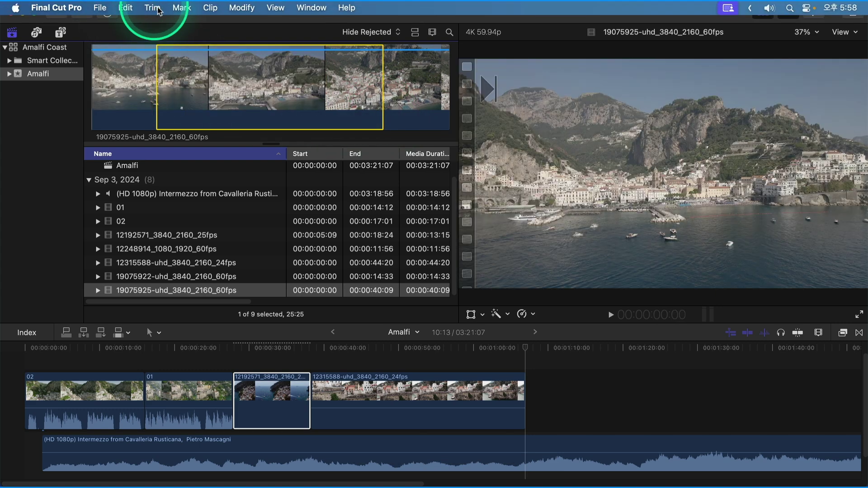
# - Preview the marked range of the 19075925 clip with Play Selection and pause the playback partway through
pyautogui.click(277, 9)
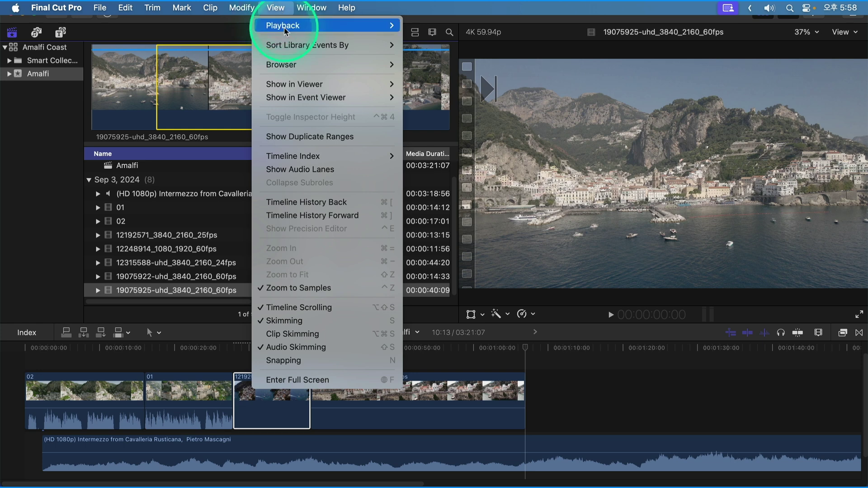
pyautogui.moveTo(300, 26)
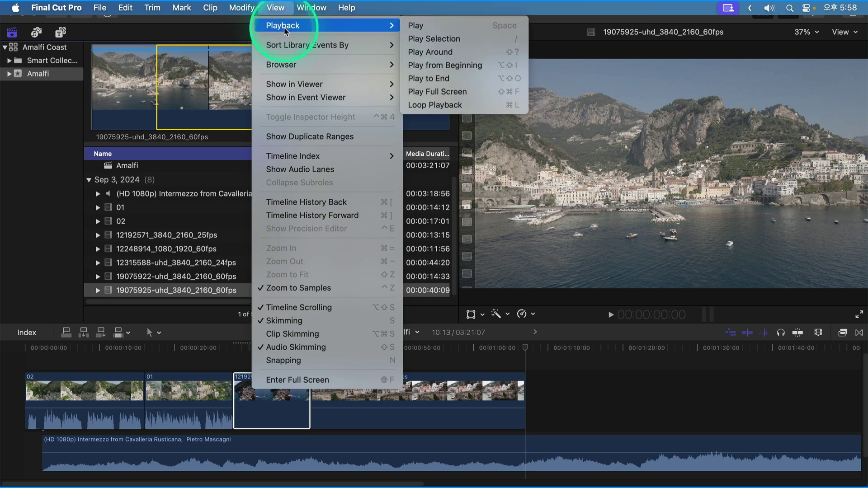
pyautogui.click(426, 40)
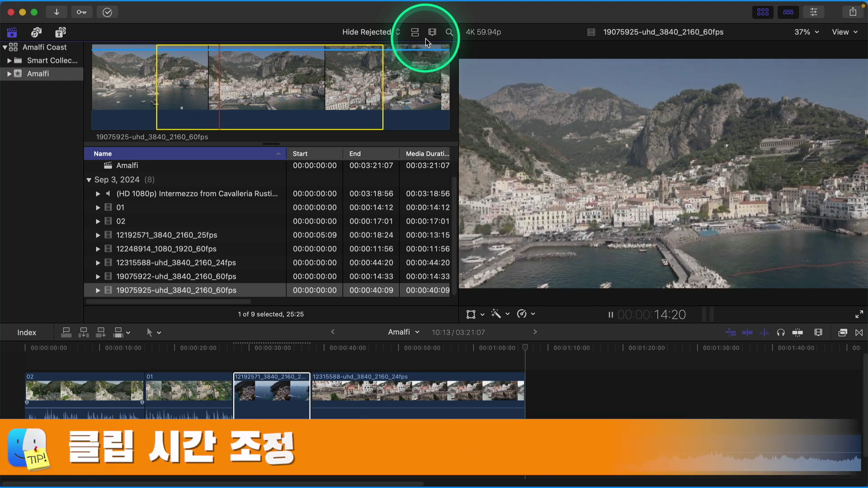
pyautogui.press('space')
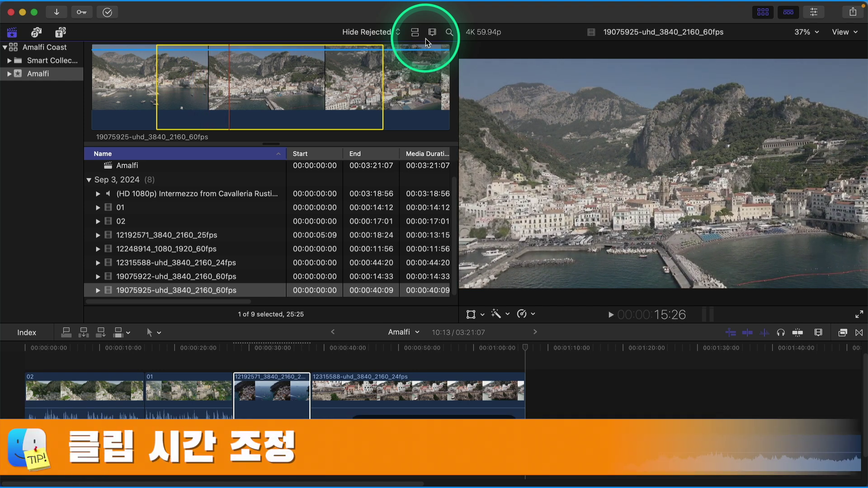
# - Append the marked 19075925 range to the end of the timeline's clips and try to set its duration to 20 seconds
pyautogui.press('e')
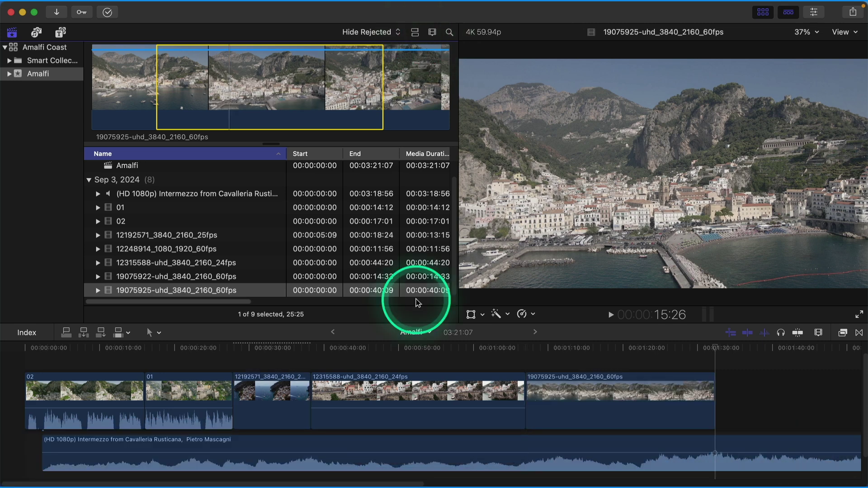
pyautogui.hotkey('ctrl', 'd')
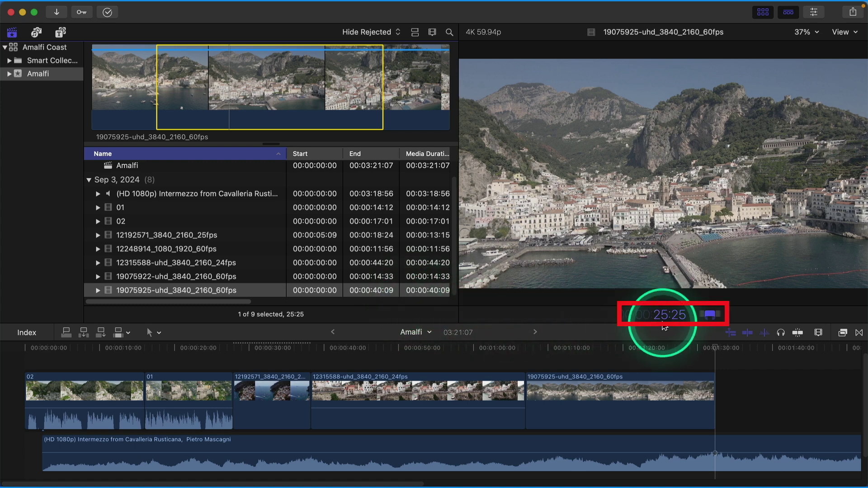
pyautogui.write('20')
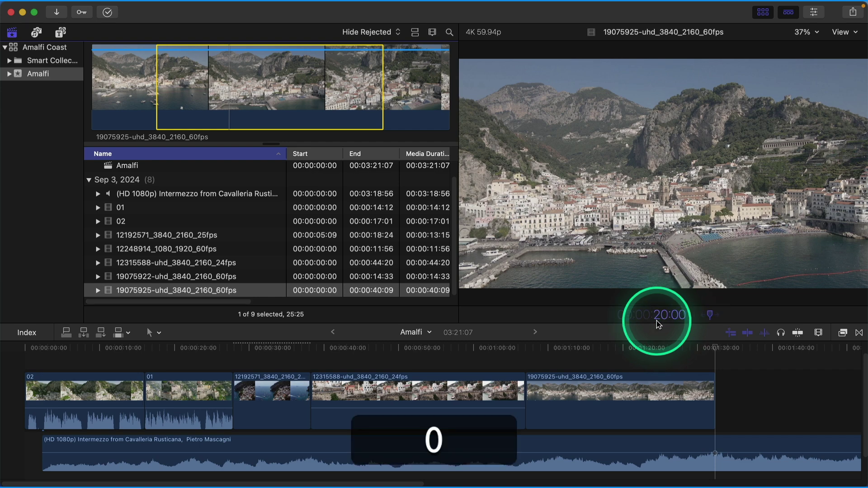
pyautogui.press('Return')
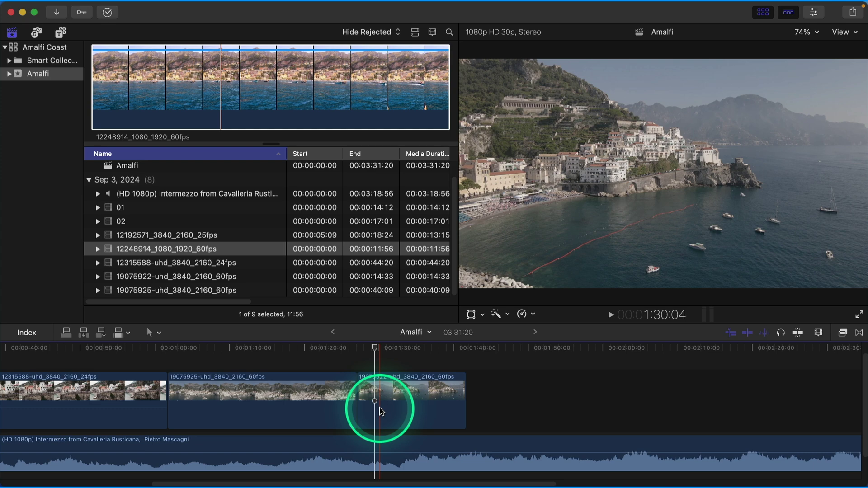
# - Set a custom speed of 300% with Ripple on for the 19075922 timeline clip and play it from its start
pyautogui.click(533, 315)
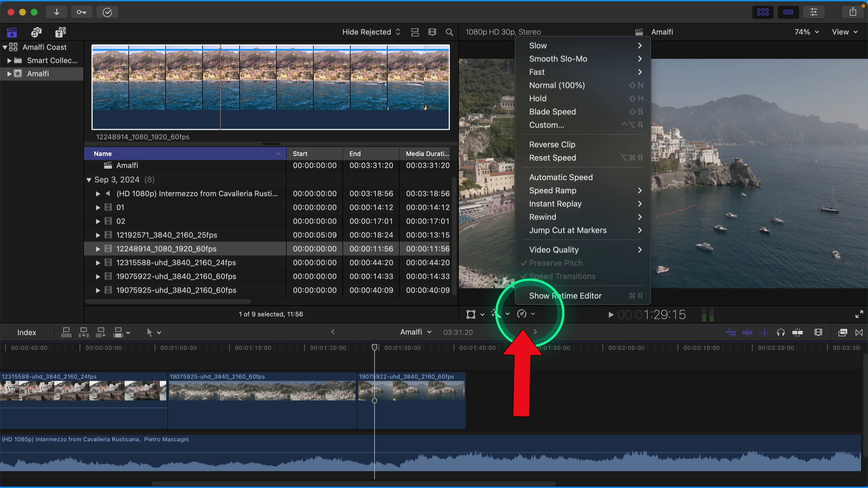
pyautogui.click(534, 127)
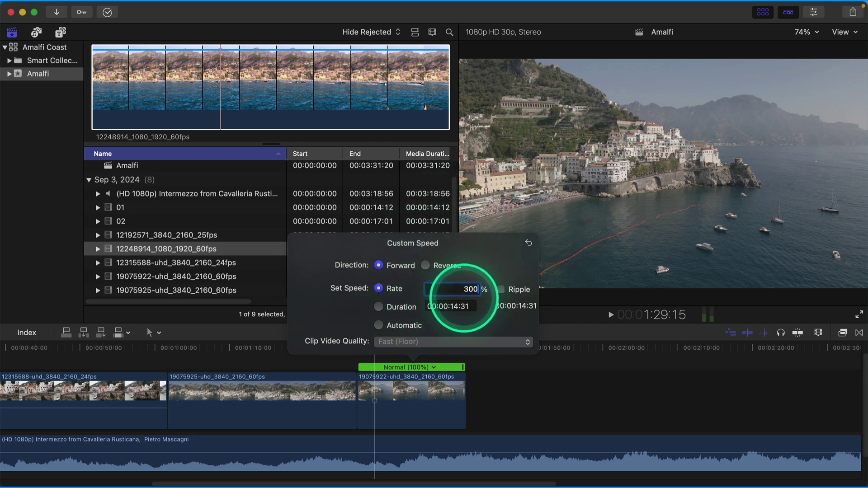
pyautogui.click(501, 290)
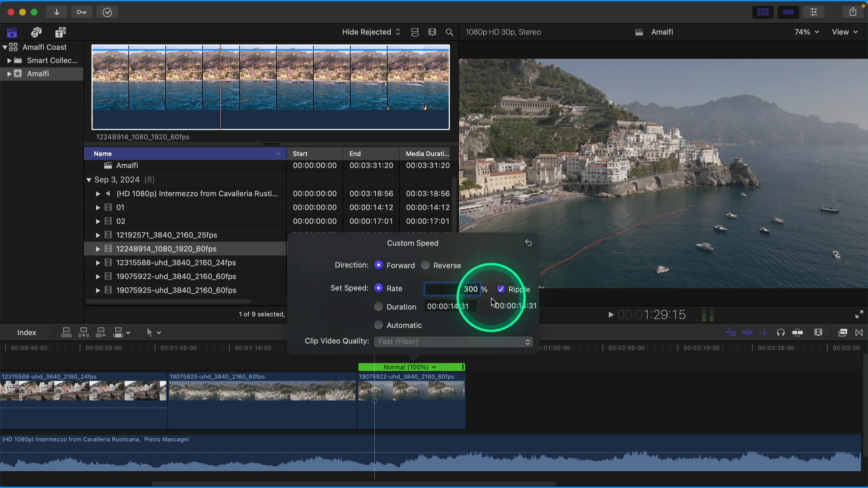
pyautogui.press('Return')
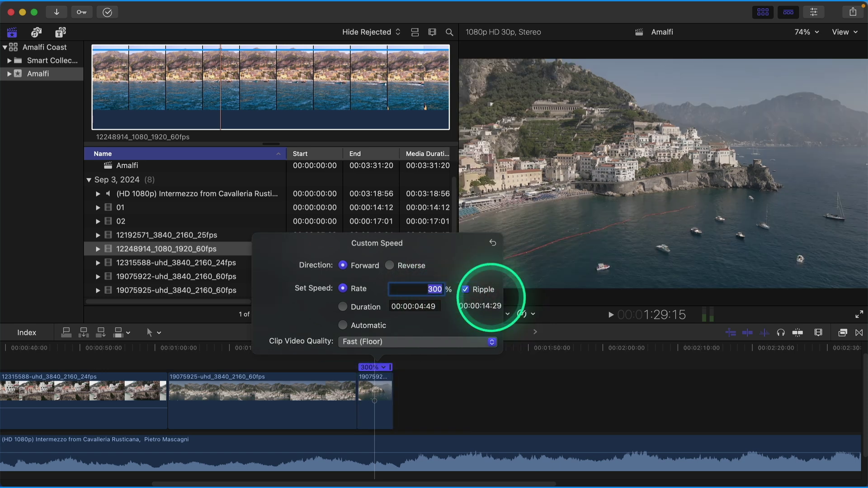
pyautogui.press('Escape')
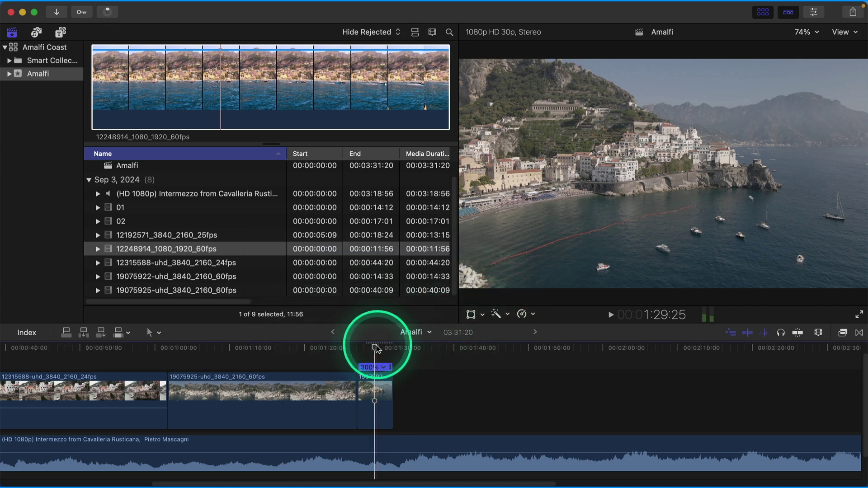
pyautogui.click(362, 351)
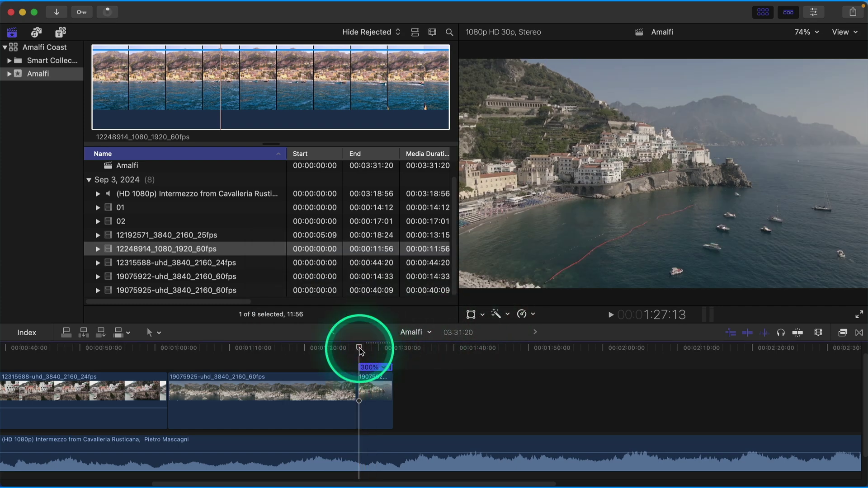
pyautogui.press('space')
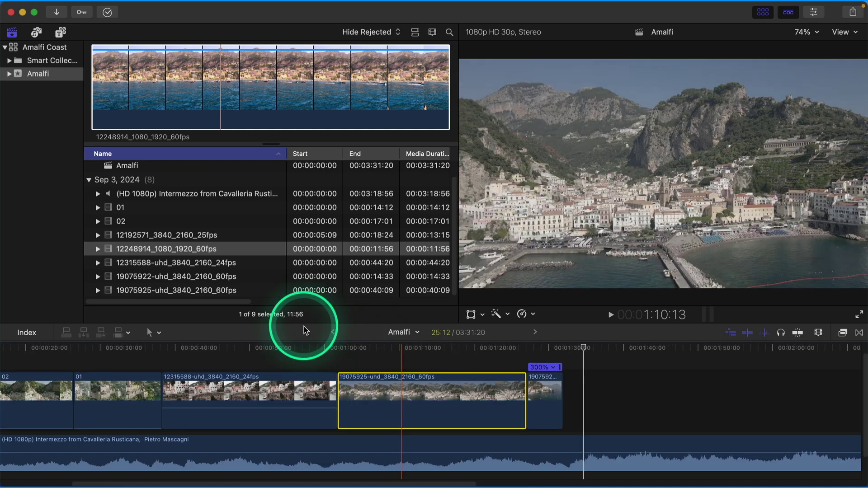
# - Show the retime editor for the 19075925 timeline clip and stretch its end to slow it to 88%
pyautogui.click(583, 352)
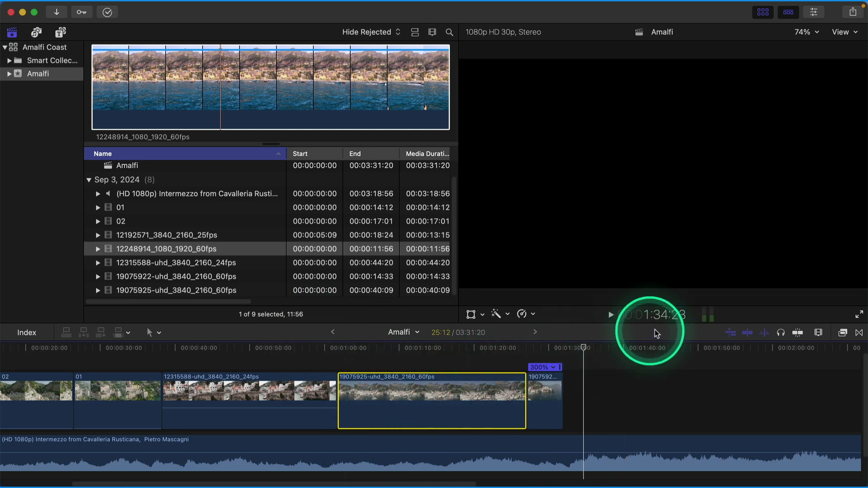
pyautogui.click(534, 315)
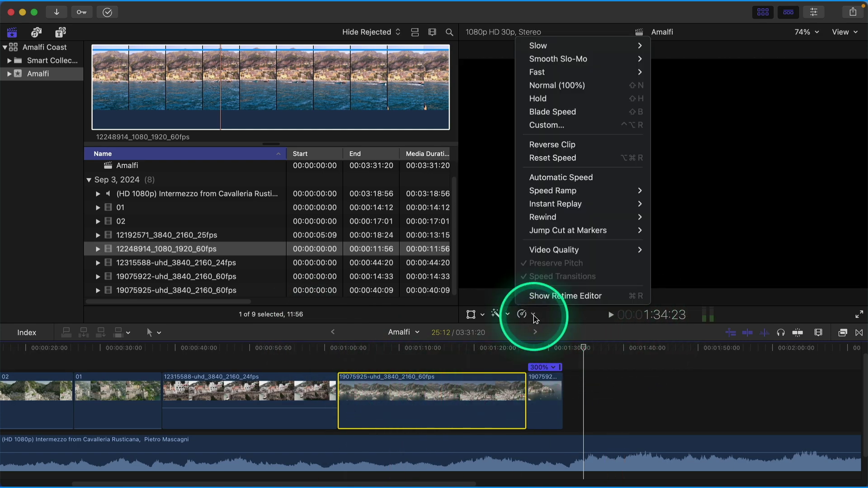
pyautogui.click(535, 299)
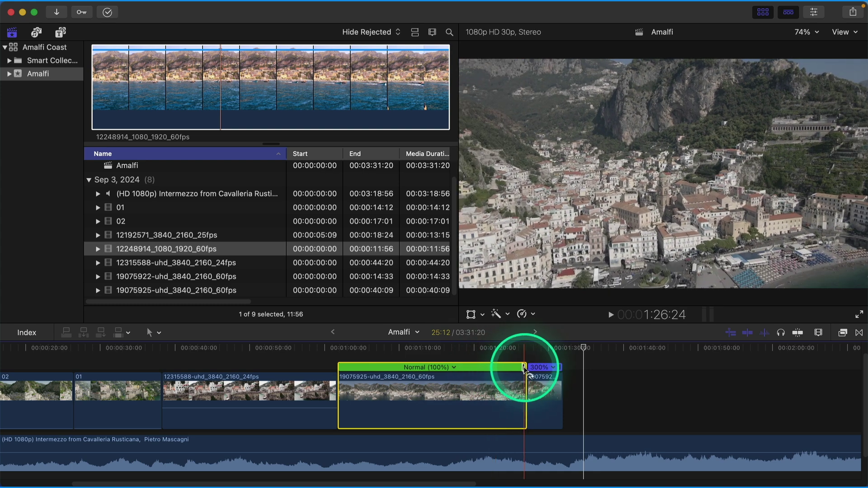
pyautogui.moveTo(524, 369); pyautogui.dragTo(547, 379)
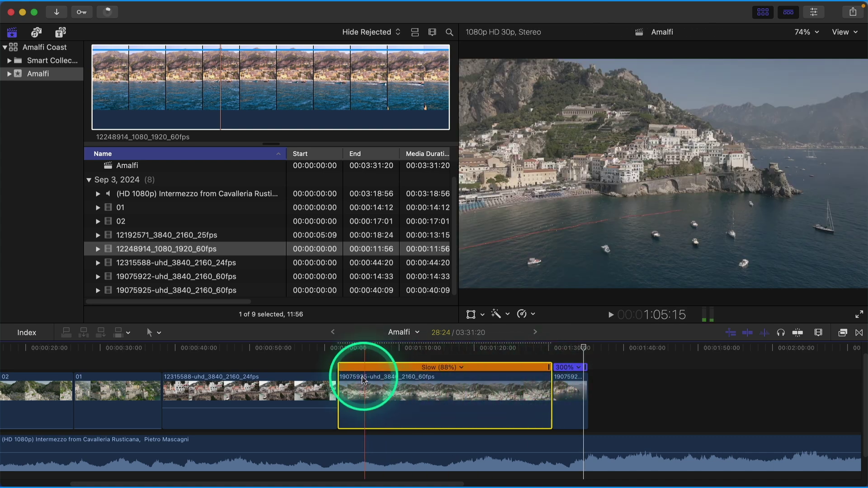
# - Reverse the 12315588 timeline clip's playback direction with a custom speed, keeping the rate at 100%
pyautogui.click(313, 379)
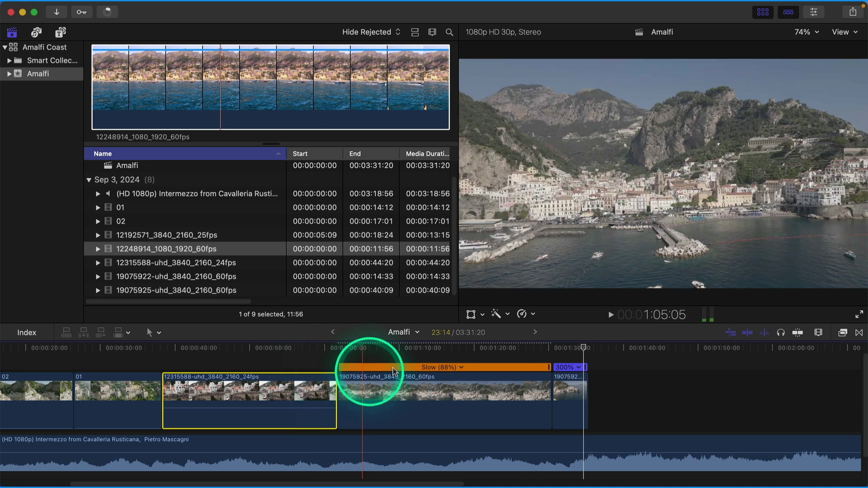
pyautogui.click(525, 314)
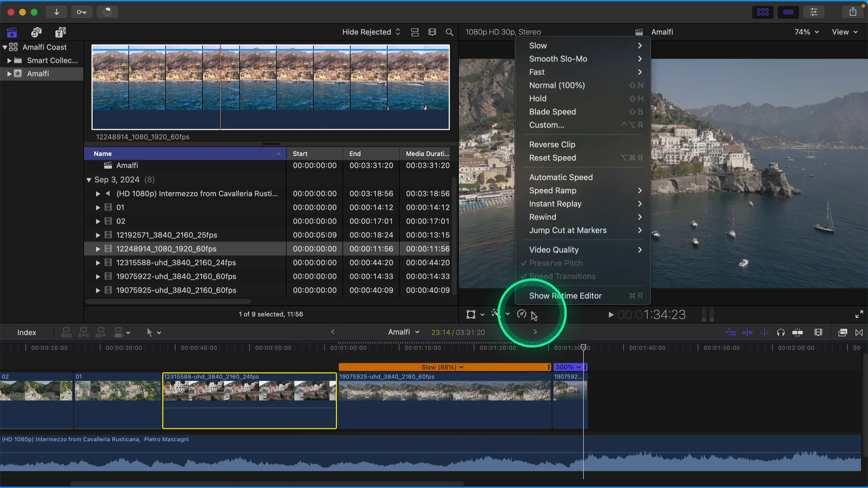
pyautogui.click(540, 126)
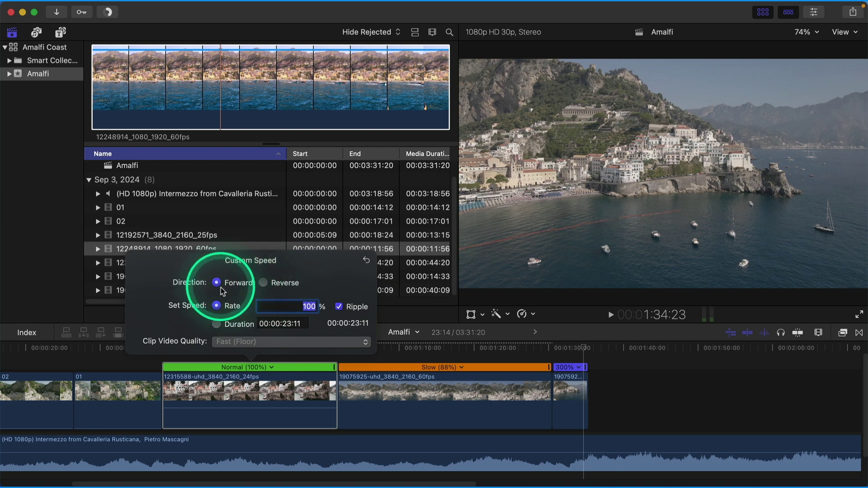
pyautogui.click(264, 284)
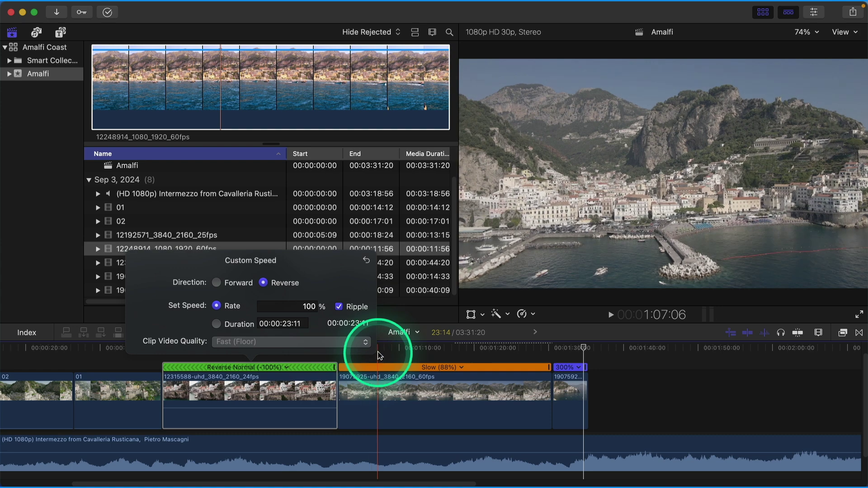
pyautogui.click(157, 373)
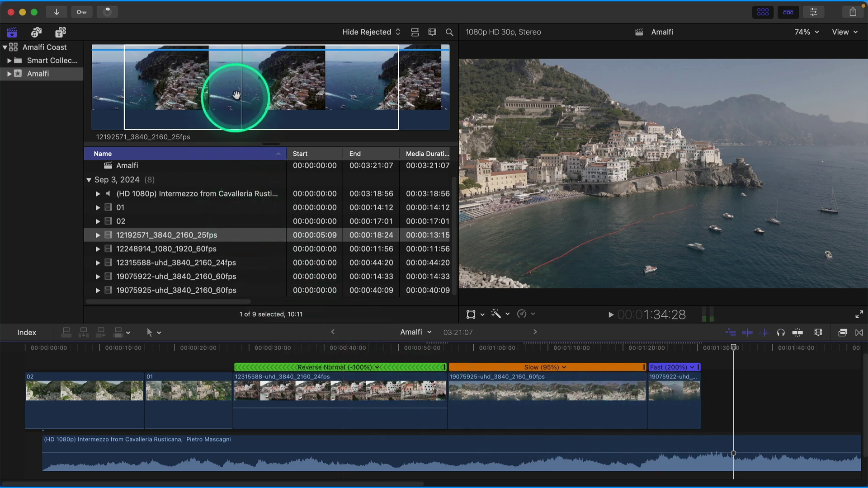
# - Replace the 19075922 timeline clip with the marked 12192571 range, using Replace with Retime to Fit
pyautogui.click(255, 88)
pyautogui.moveTo(255, 88); pyautogui.dragTo(659, 396)
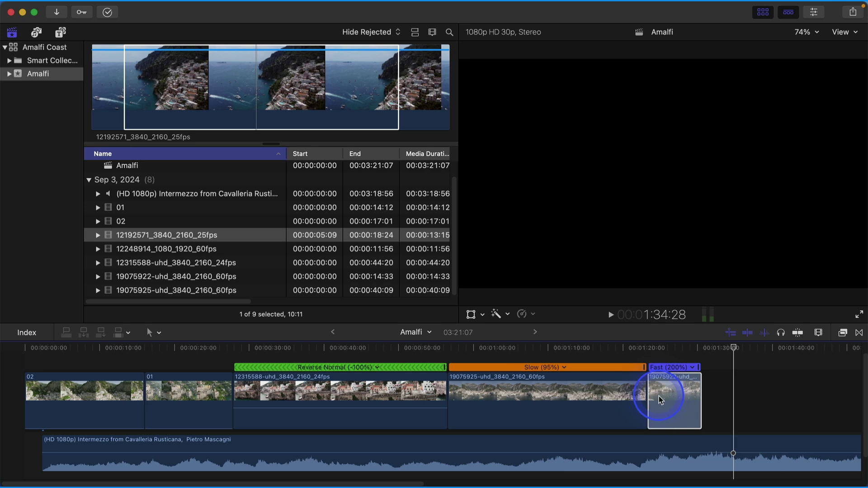
pyautogui.moveTo(658, 396); pyautogui.dragTo(659, 395)
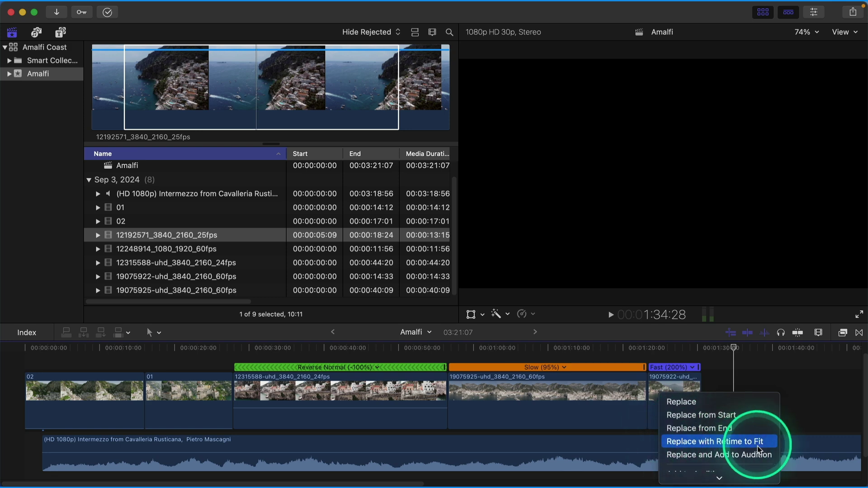
pyautogui.click(701, 449)
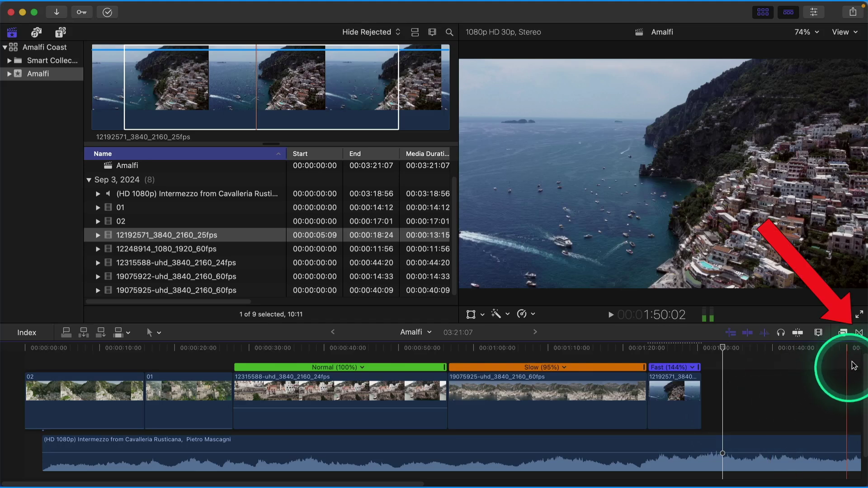
# - Show the installed transitions and preview Bloom, Flash and Lens Flare in the Lights category
pyautogui.click(860, 334)
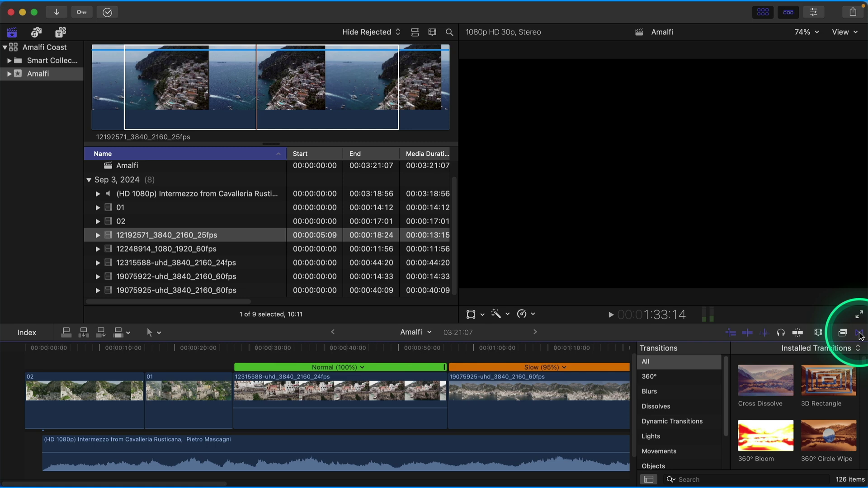
pyautogui.scroll(-1, 691, 384)
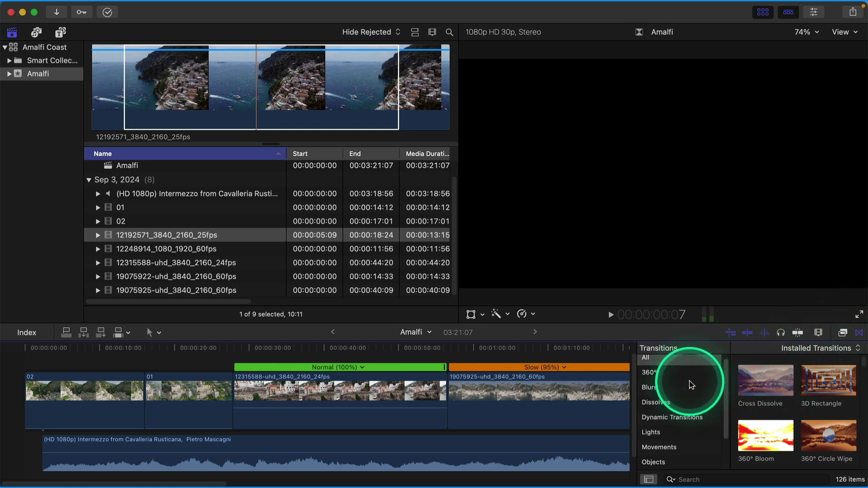
pyautogui.scroll(-3, 691, 385)
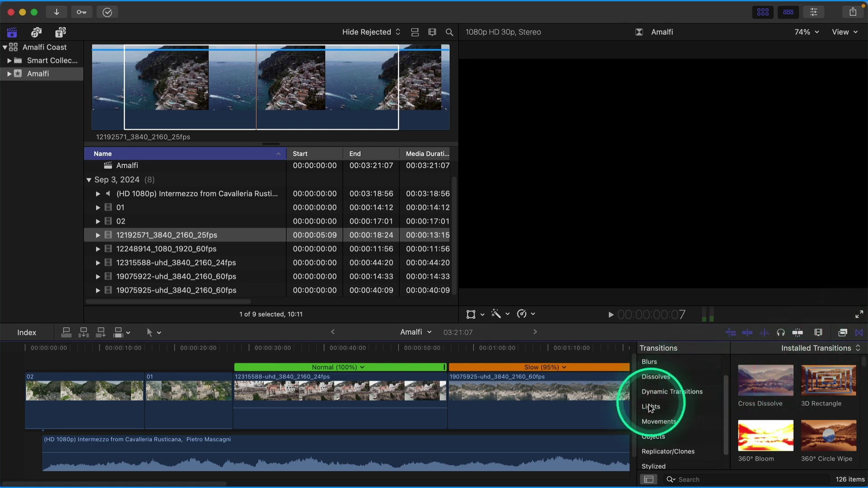
pyautogui.click(651, 407)
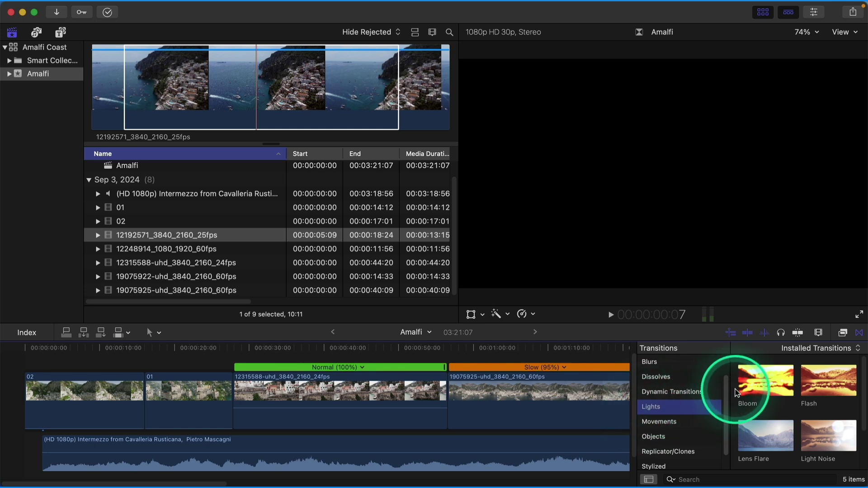
pyautogui.click(747, 389)
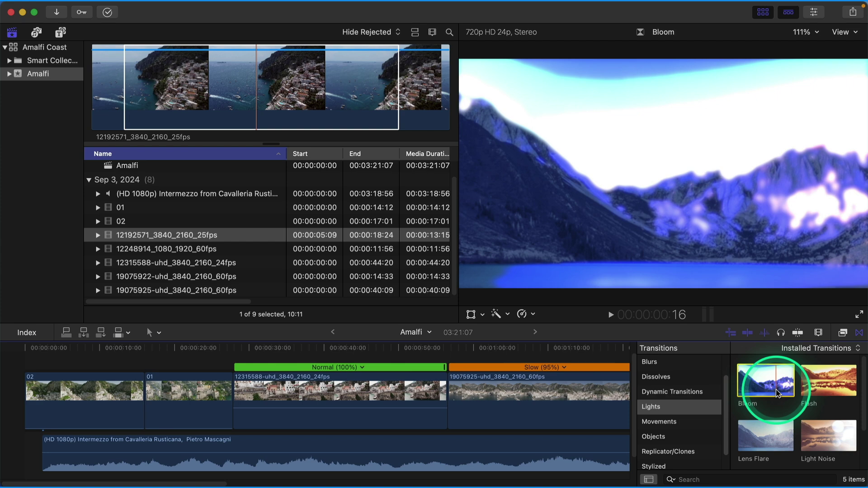
pyautogui.click(807, 389)
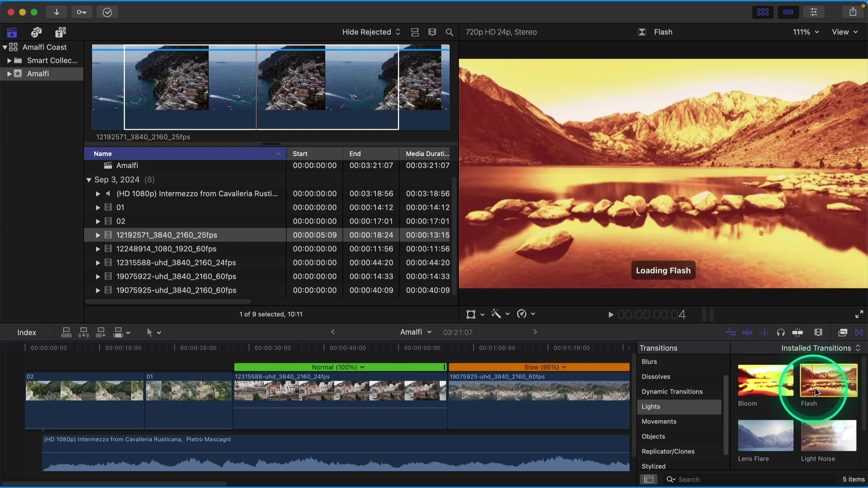
pyautogui.click(755, 441)
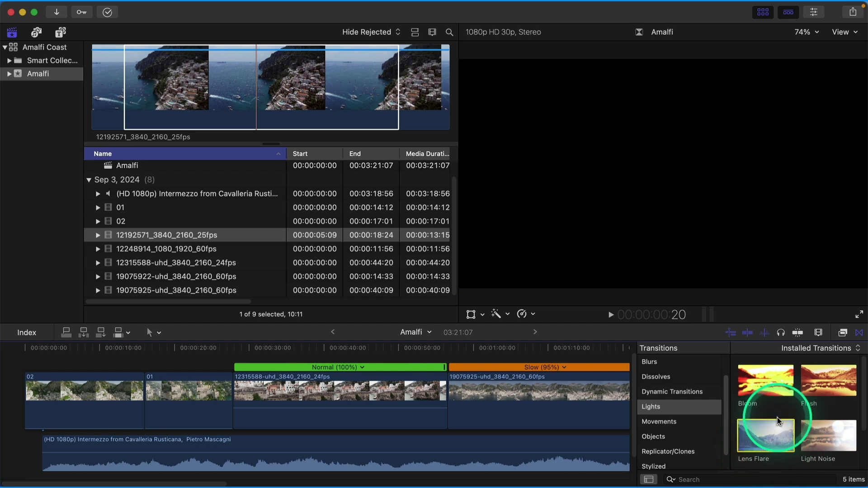
# - Add the Bloom transition at the cut between the 12315588 and 19075925 timeline clips and shorten it at its end
pyautogui.moveTo(751, 382); pyautogui.dragTo(442, 404)
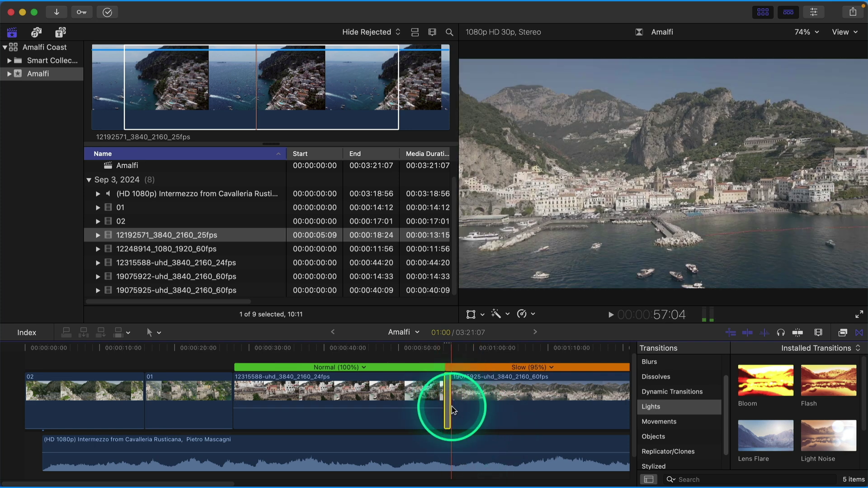
pyautogui.press('super+equal')
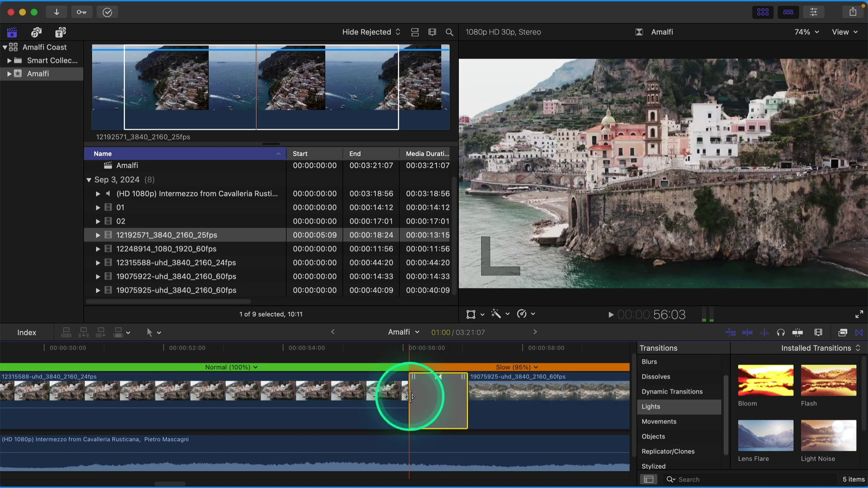
pyautogui.moveTo(468, 396); pyautogui.dragTo(449, 398)
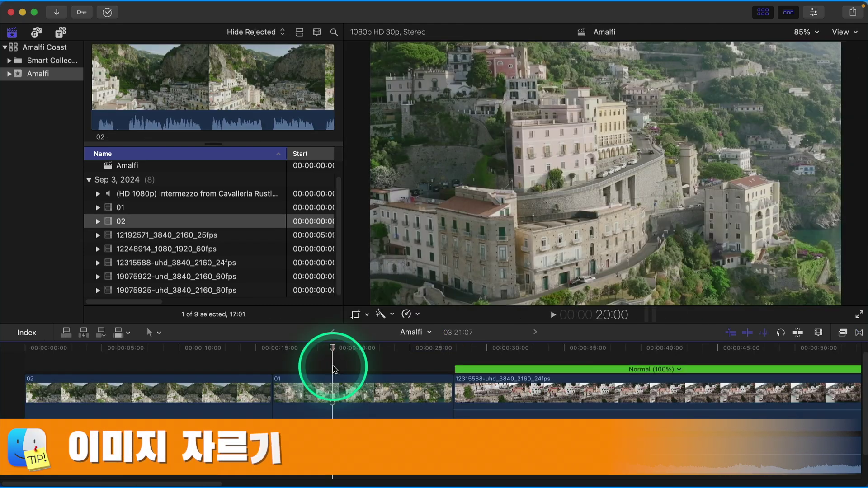
# - Move the playhead to 9:20 in timeline clip 02 and show its Crop parameters in the inspector
pyautogui.moveTo(333, 367); pyautogui.dragTo(175, 354)
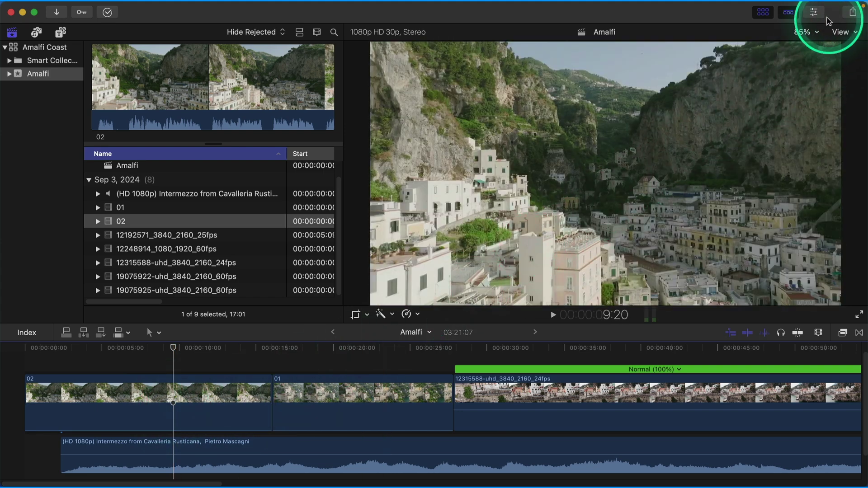
pyautogui.click(816, 14)
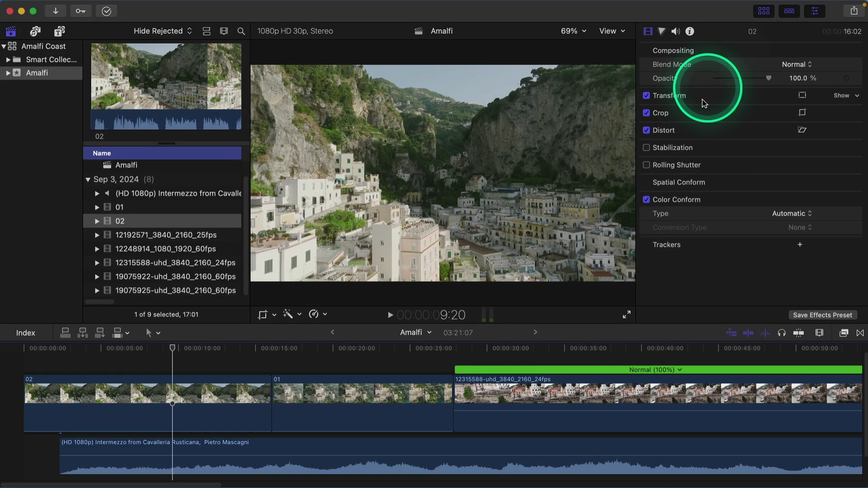
pyautogui.click(695, 119)
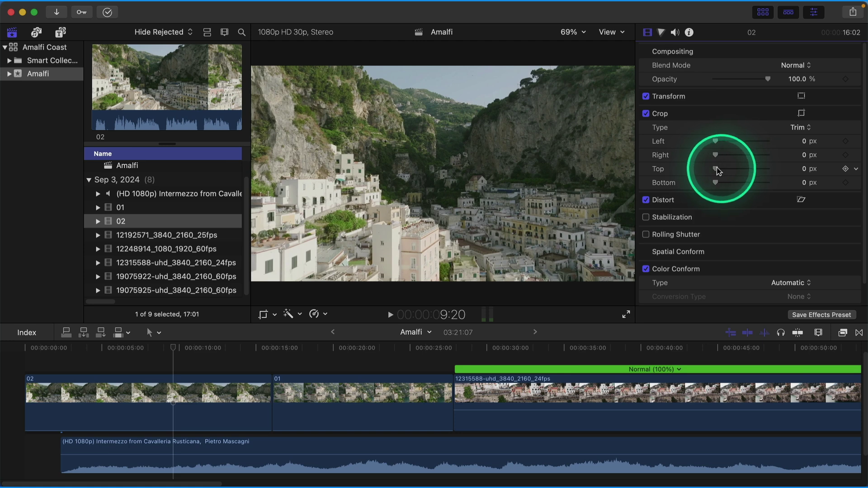
# - Try a 169 px crop on the upper edge of clip 02 and reset that parameter
pyautogui.moveTo(716, 169); pyautogui.dragTo(724, 169)
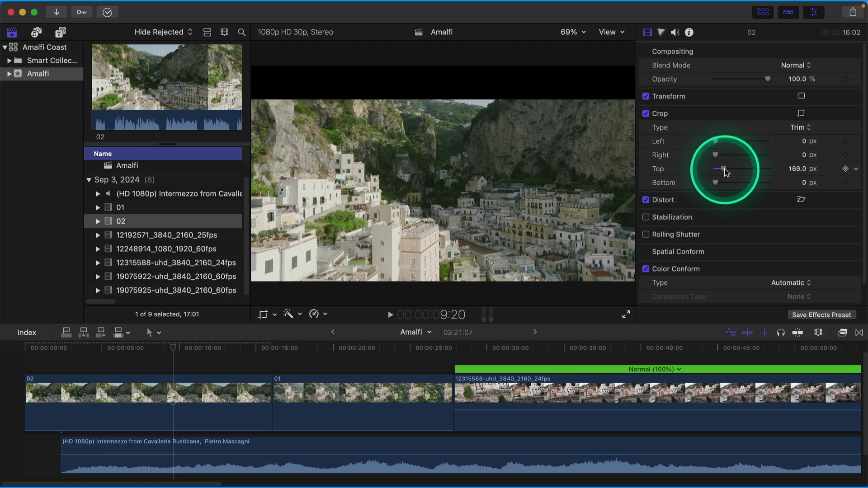
pyautogui.click(856, 170)
pyautogui.click(816, 180)
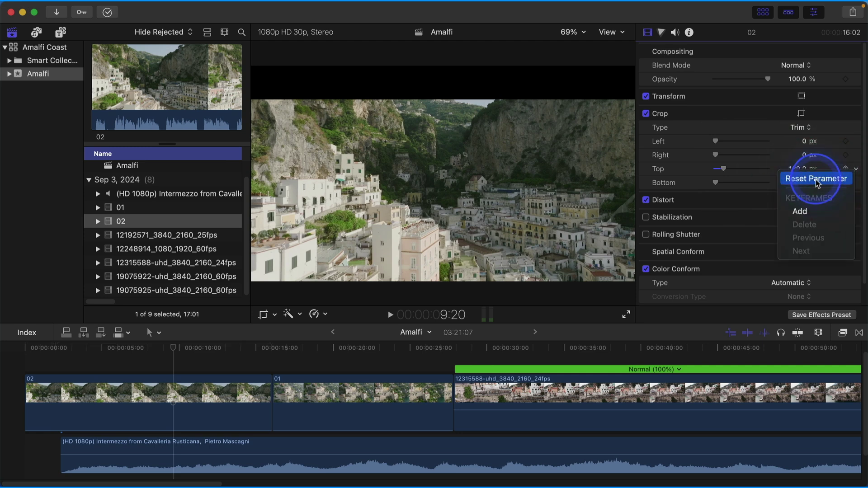
# - Set the Top and Bottom crop values of clip 02 to 100 px each
pyautogui.click(804, 172)
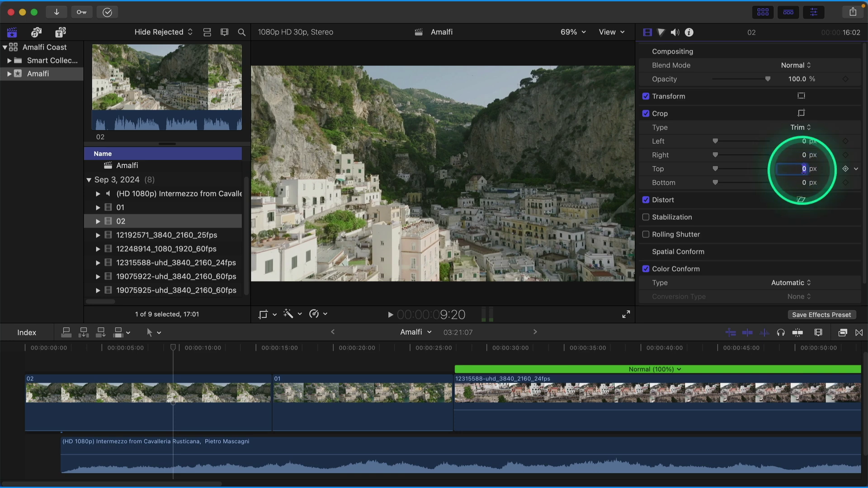
pyautogui.write('100')
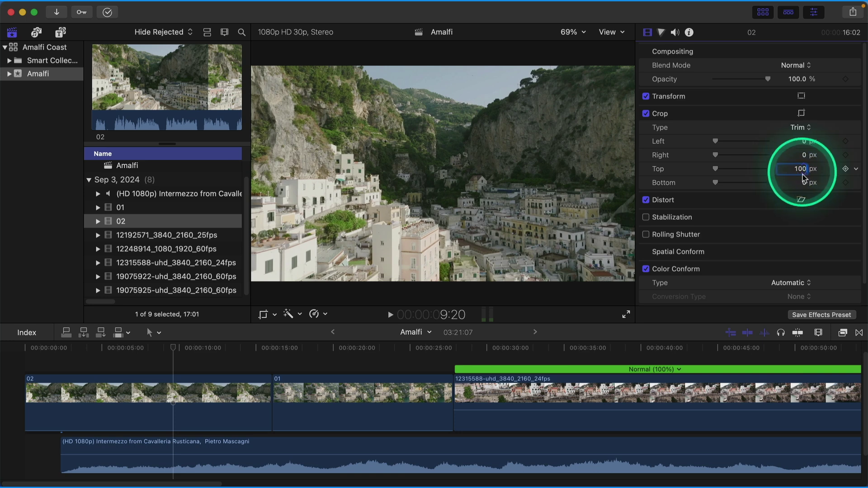
pyautogui.click(804, 184)
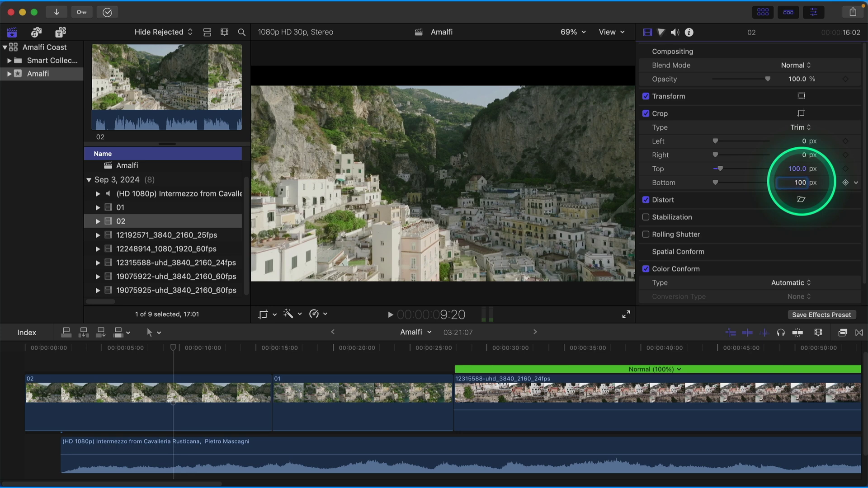
pyautogui.press('Return')
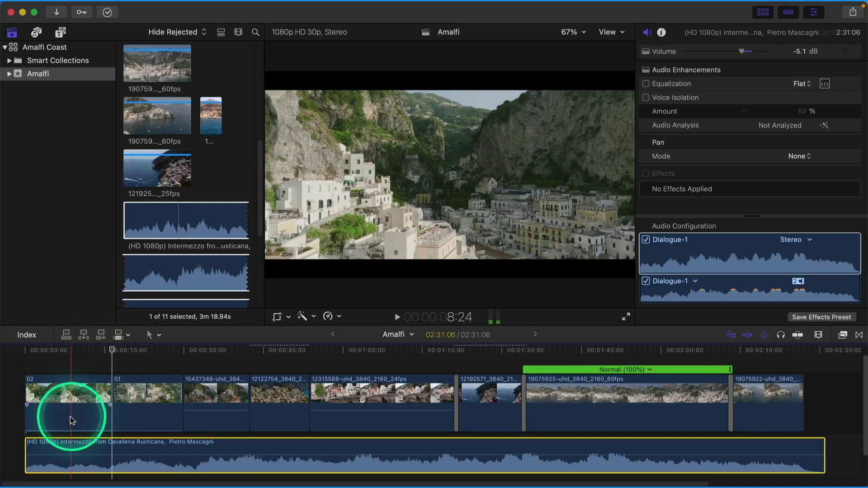
# - Copy timeline clip 02, paste its effects onto clip 01, and play the timeline from shortly before the cut between them
pyautogui.click(71, 420)
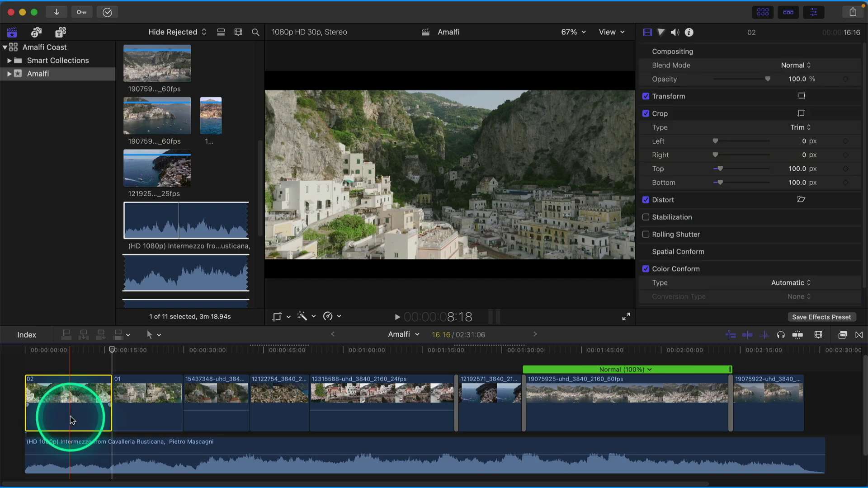
pyautogui.press('super+c')
pyautogui.click(123, 416)
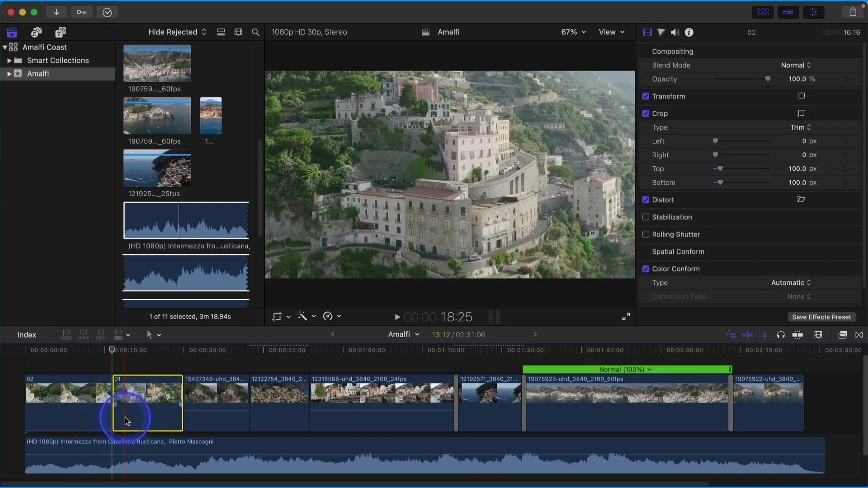
pyautogui.moveTo(104, 4)
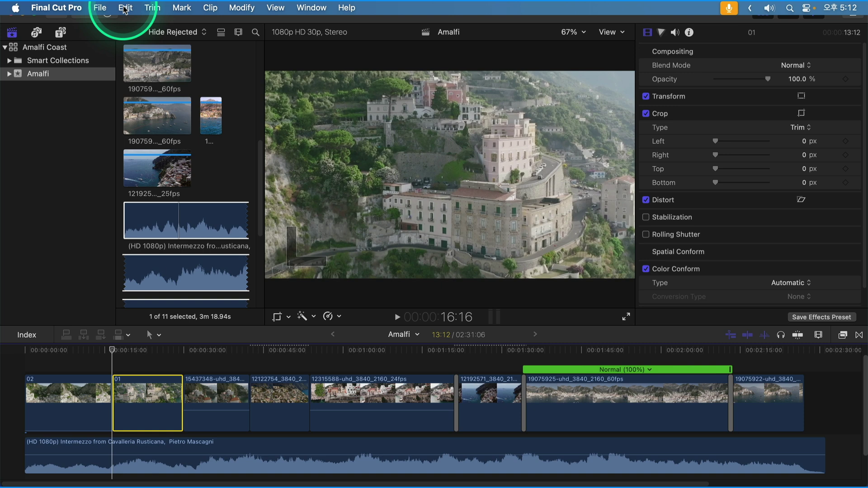
pyautogui.click(124, 7)
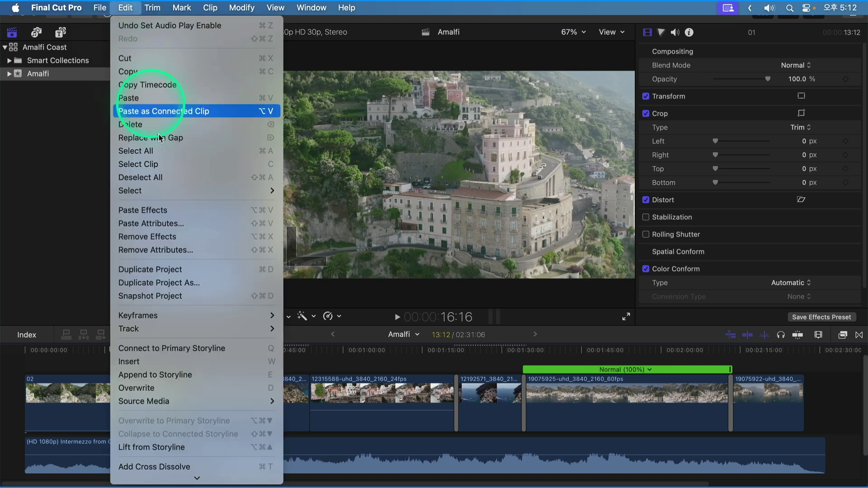
pyautogui.click(145, 210)
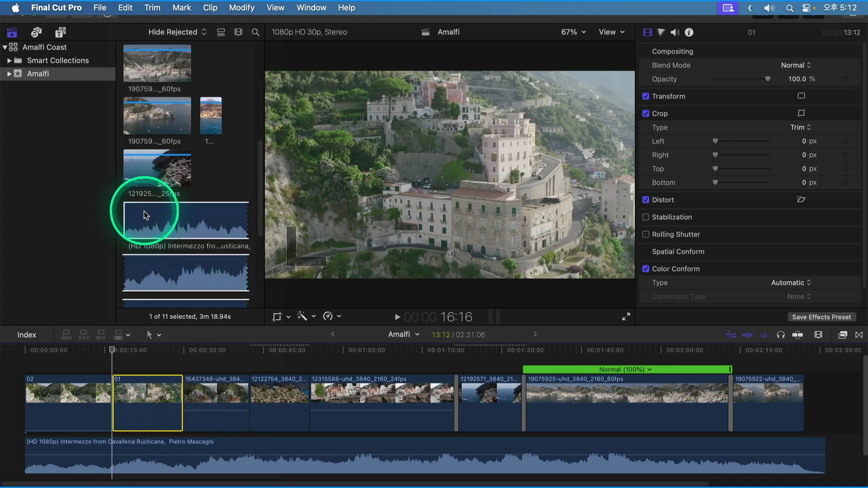
pyautogui.click(145, 212)
pyautogui.click(98, 350)
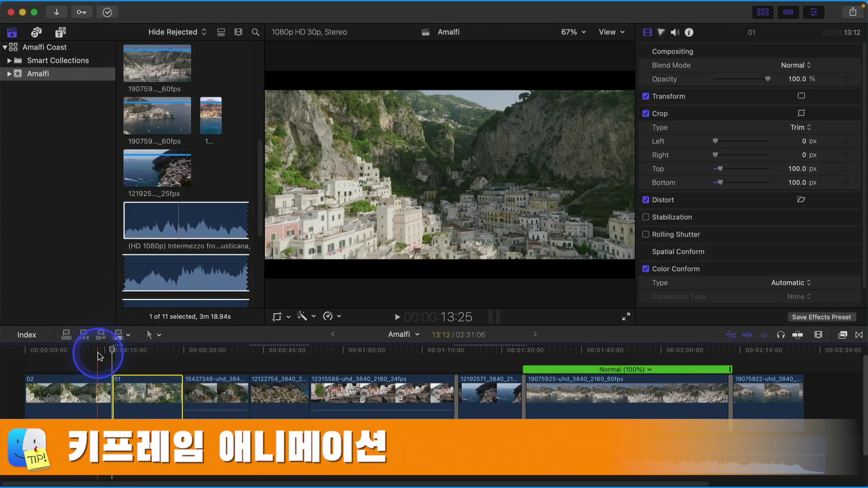
pyautogui.press('space')
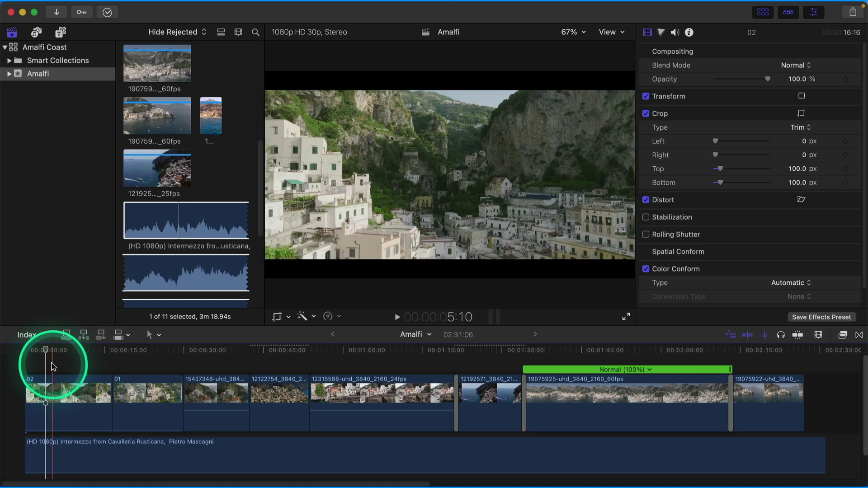
# - Add keyframes for the Top and Bottom crop of clip 02 at 4:17
pyautogui.moveTo(47, 355); pyautogui.dragTo(51, 364)
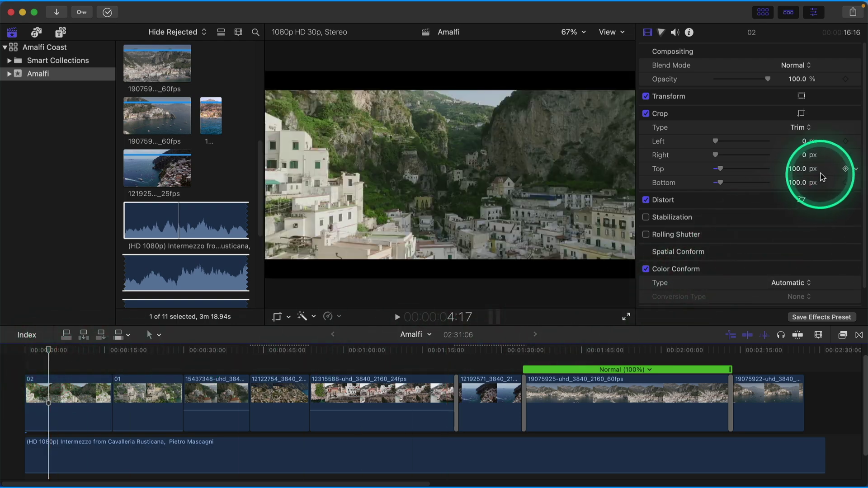
pyautogui.click(846, 170)
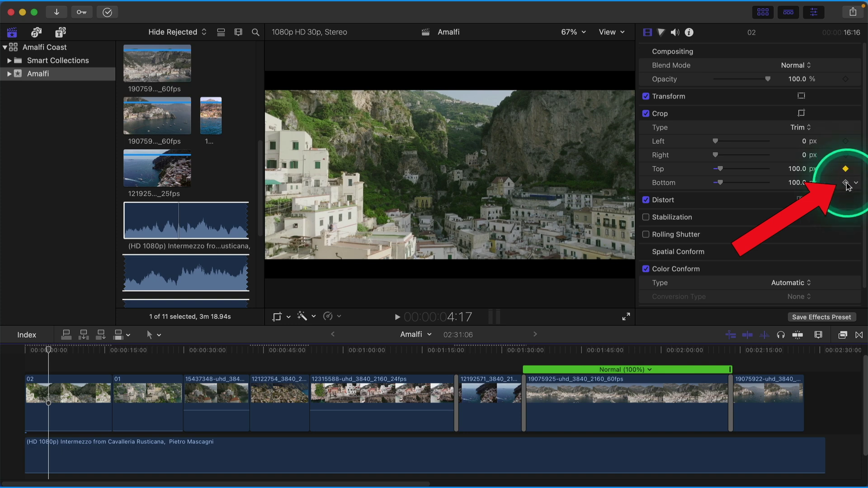
pyautogui.click(846, 183)
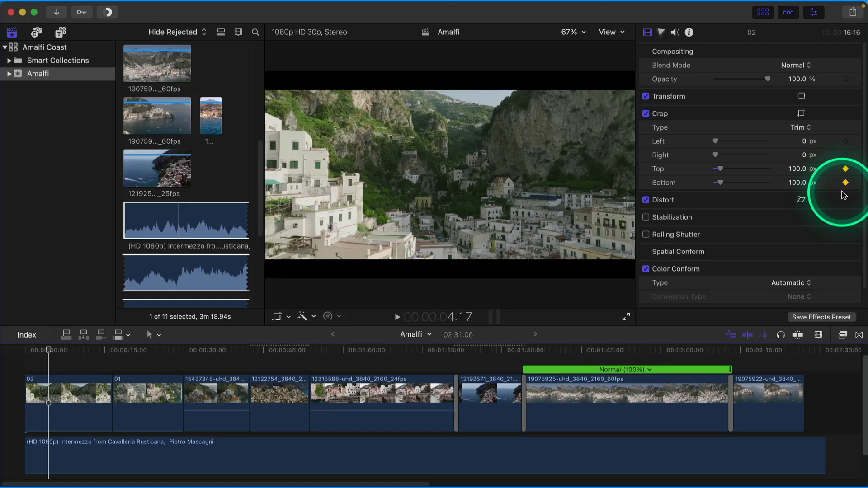
# - Set the Top and Bottom crop of clip 02 to 0 px with keyframes at the start of the timeline
pyautogui.press('Up')
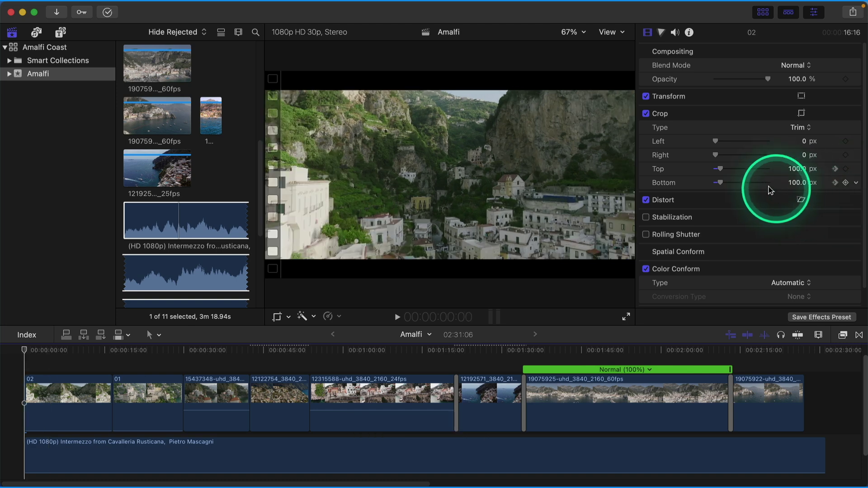
pyautogui.moveTo(720, 170); pyautogui.dragTo(717, 189)
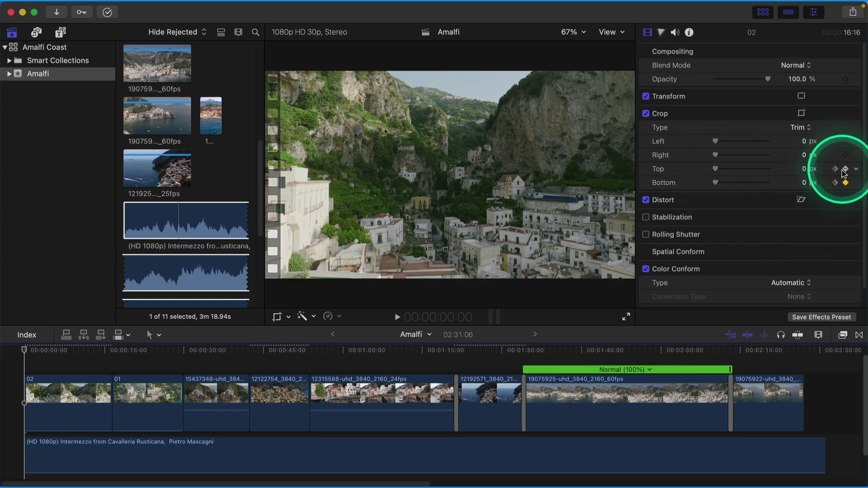
pyautogui.click(846, 184)
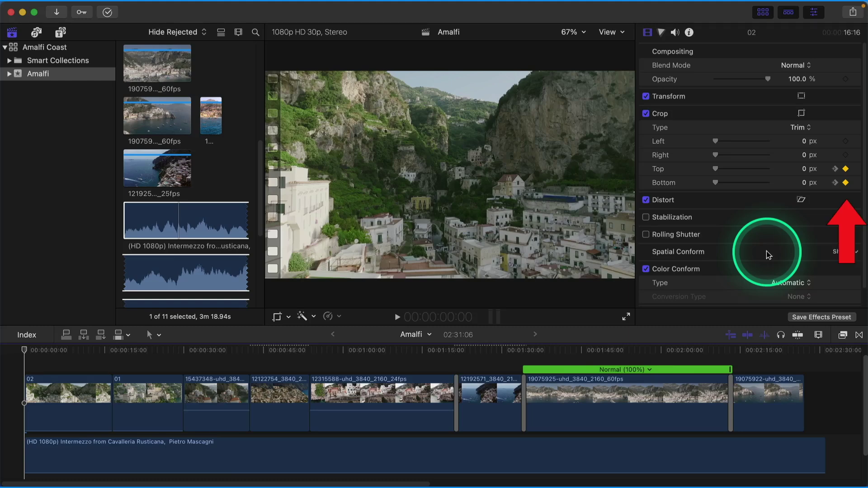
# - Play the timeline from the start of clip 02 to check the letterbox crop animation
pyautogui.click(397, 317)
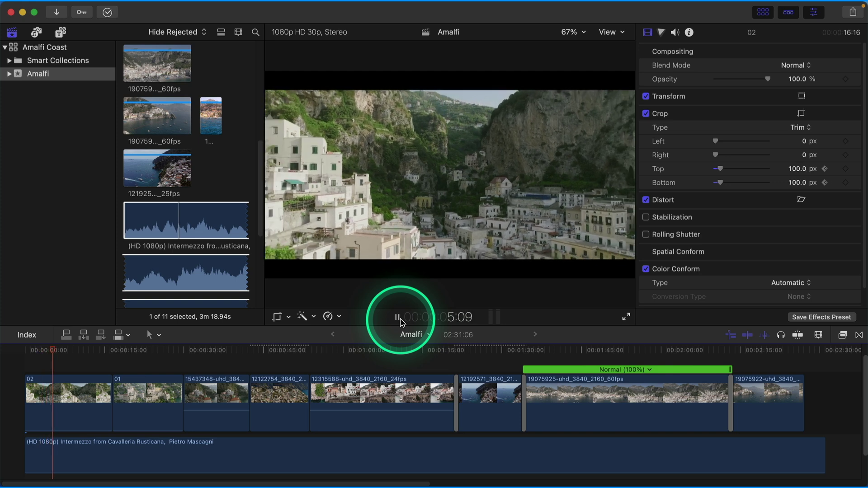
pyautogui.click(398, 318)
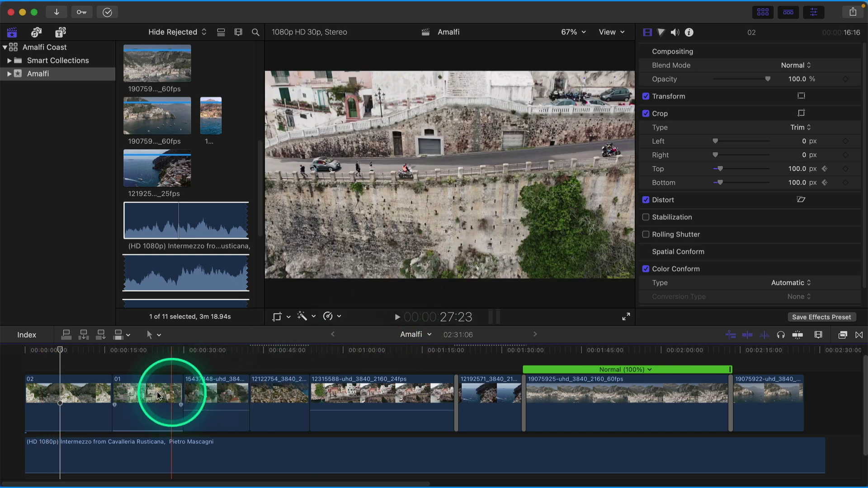
# - Show the video animation of clip 02 and move its 4:17 Trim keyframe earlier, to about 2.5 seconds
pyautogui.click(79, 423)
pyautogui.rightClick(85, 416)
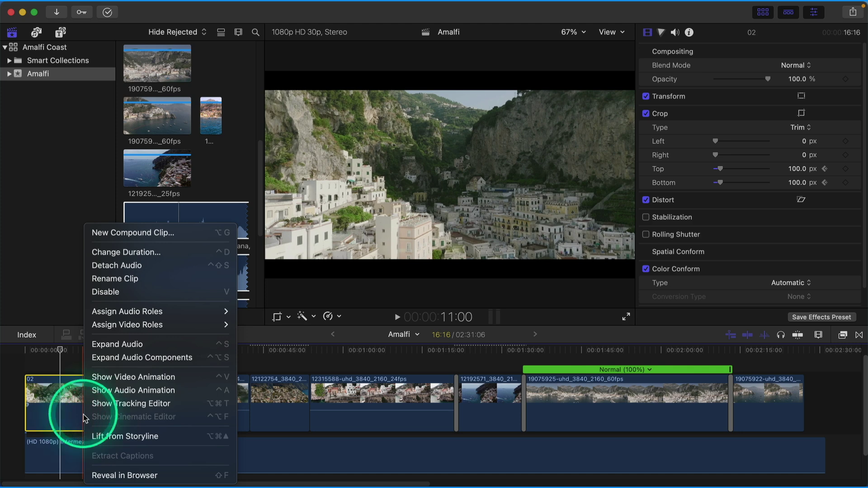
pyautogui.click(139, 380)
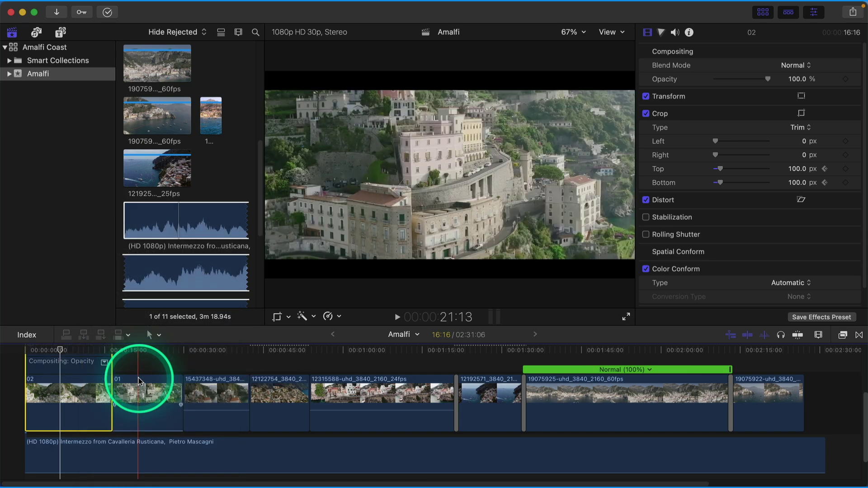
pyautogui.click(105, 361)
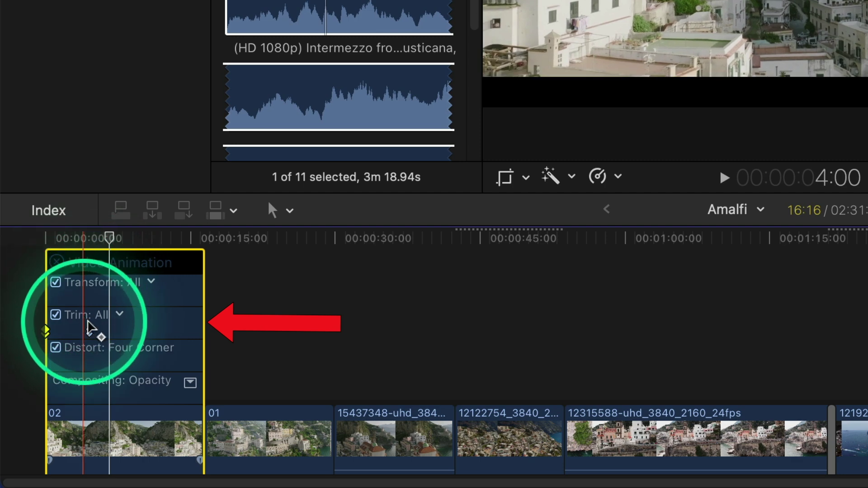
pyautogui.click(89, 331)
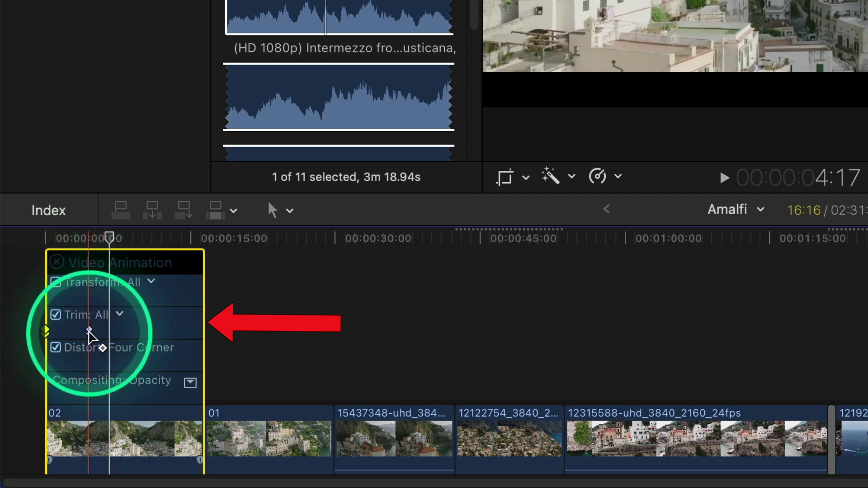
pyautogui.moveTo(89, 332); pyautogui.dragTo(72, 333)
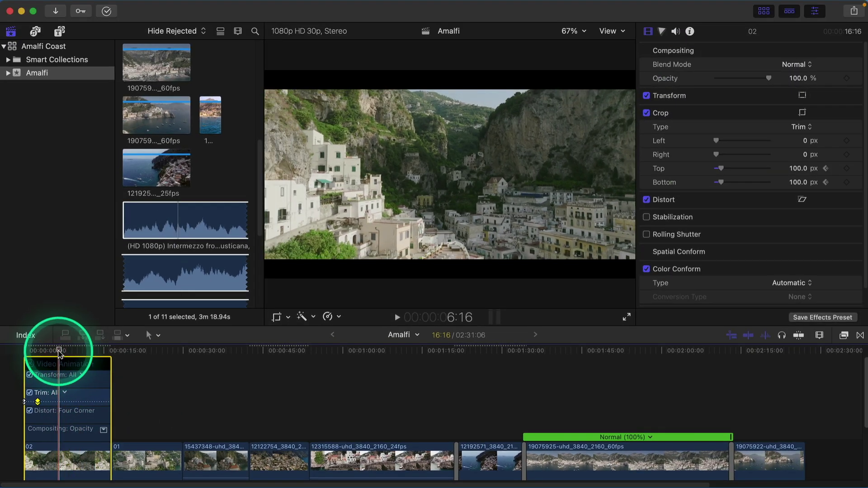
# - Play the retimed crop animation from the timeline's start, and close the video animation editor of clip 02
pyautogui.moveTo(82, 298); pyautogui.dragTo(24, 306)
pyautogui.click(396, 318)
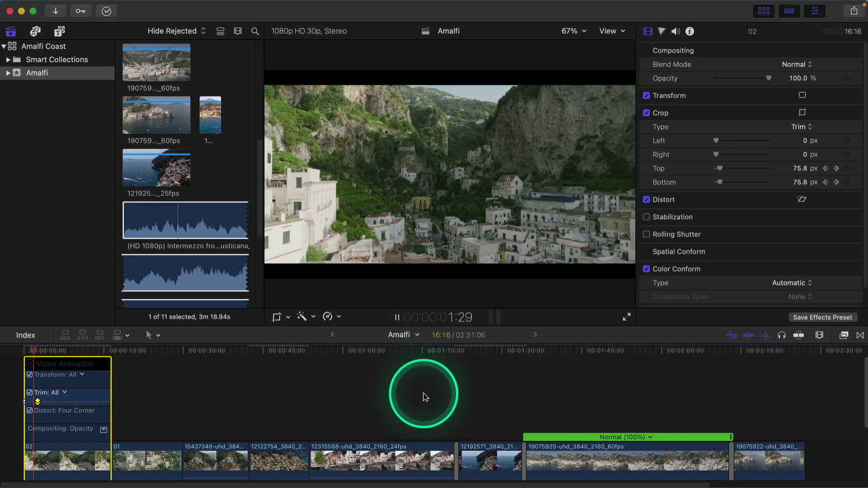
pyautogui.press('space')
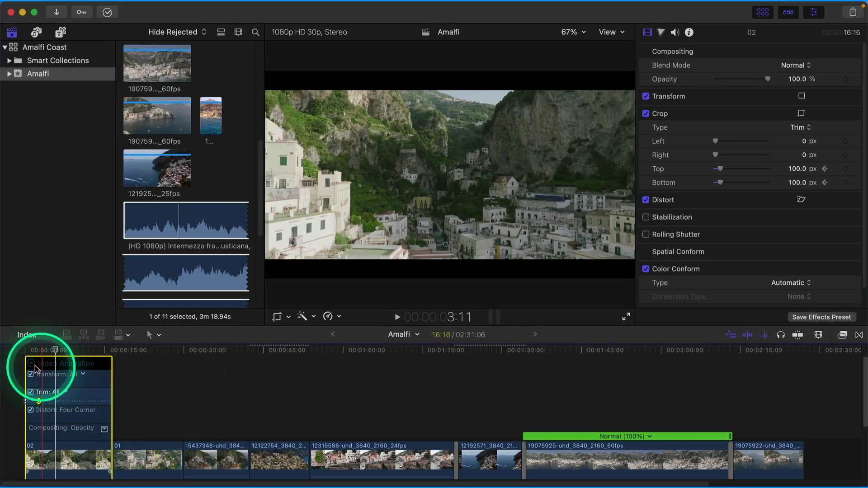
pyautogui.click(32, 365)
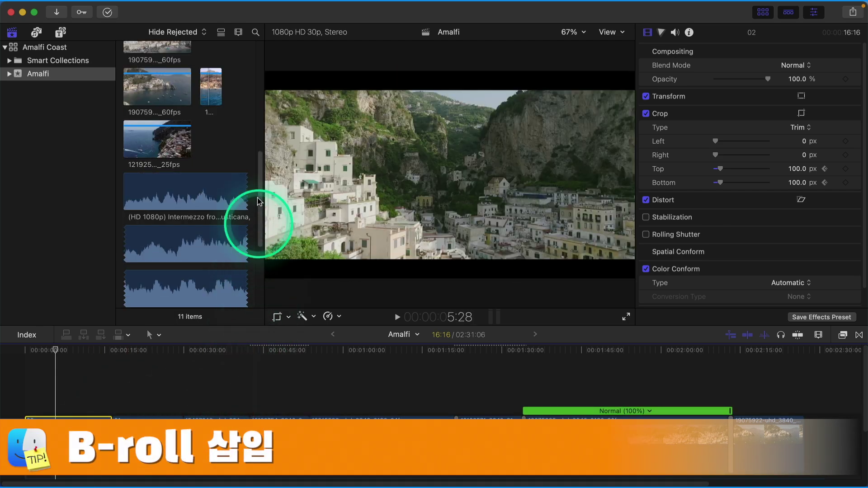
# - Switch the browser to list view and select the vertical clip 12248914_1080_1920_60fps
pyautogui.click(222, 32)
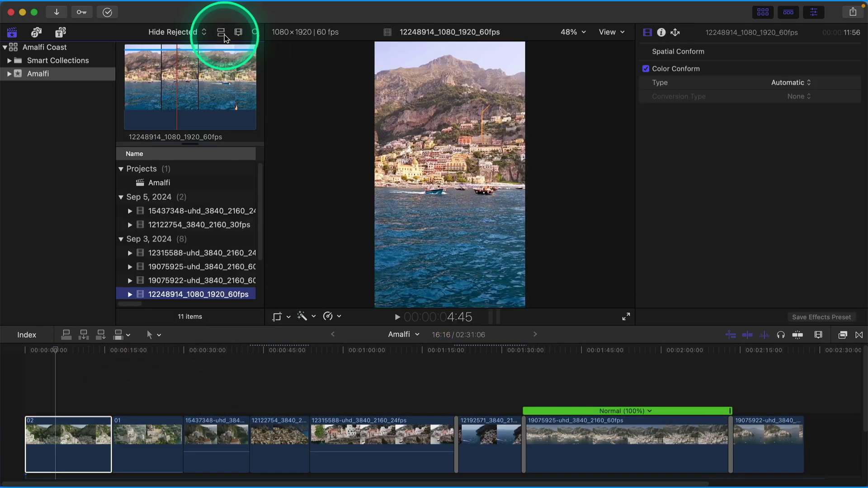
pyautogui.click(223, 269)
pyautogui.click(222, 281)
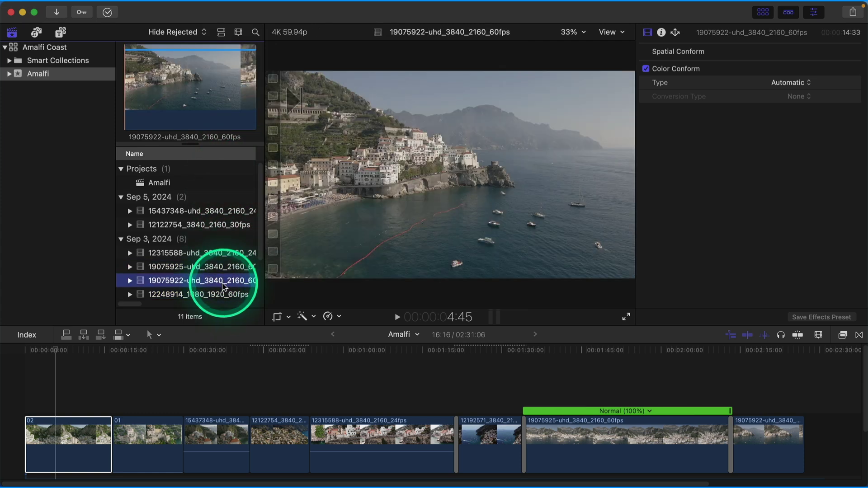
pyautogui.click(221, 296)
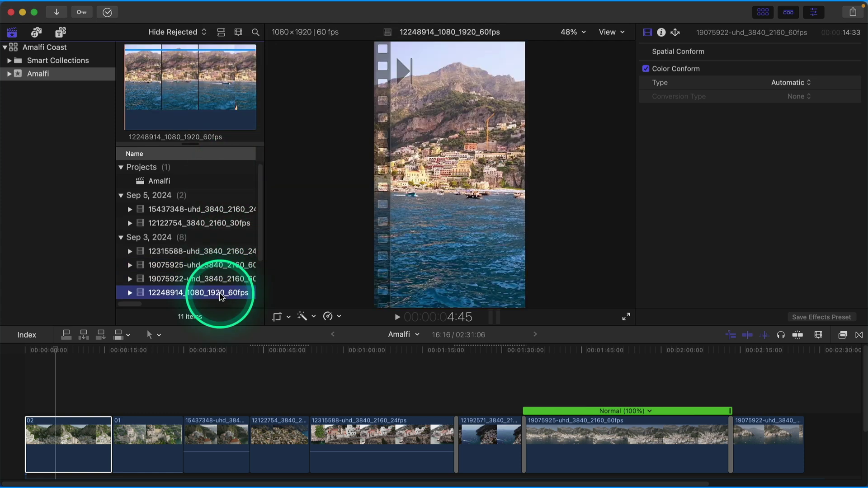
# - Place the whole 12248914_1080_1920_60fps clip as a connected clip above the 12192571 clip, starting at about 1:23:10
pyautogui.click(200, 124)
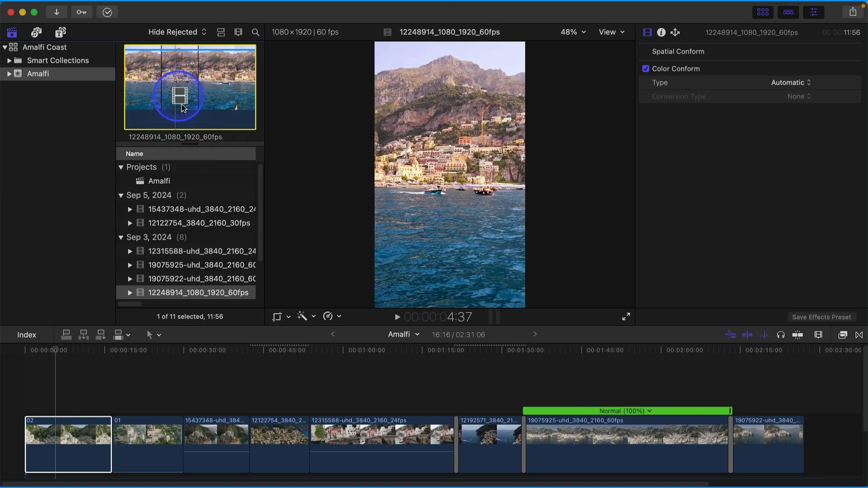
pyautogui.click(344, 342)
pyautogui.moveTo(344, 342); pyautogui.dragTo(468, 381)
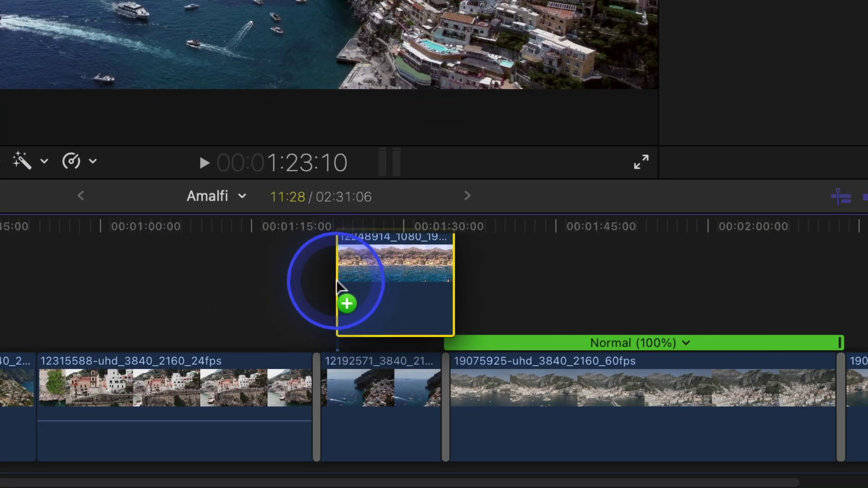
pyautogui.moveTo(338, 285); pyautogui.dragTo(345, 265)
# - Try to move the 12192571 clip in the primary storyline together with its connected clip
pyautogui.moveTo(364, 436); pyautogui.dragTo(367, 450)
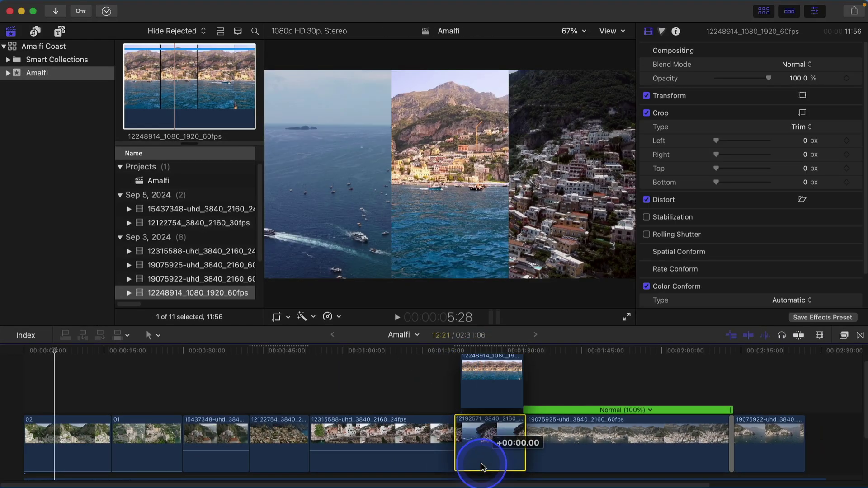
pyautogui.moveTo(482, 467)
pyautogui.mouseDown()
pyautogui.moveTo(479, 423)
pyautogui.moveTo(458, 420)
pyautogui.moveTo(528, 432)
pyautogui.moveTo(471, 432)
pyautogui.moveTo(481, 458)
pyautogui.mouseUp()
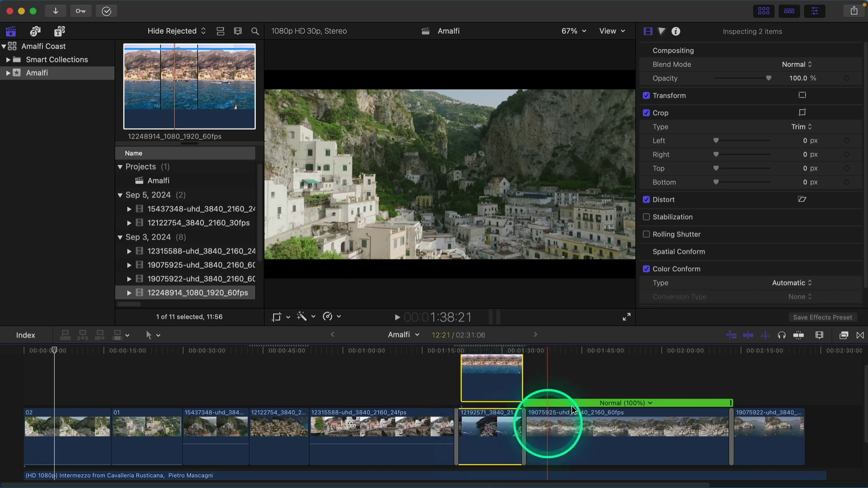
# - Play the section with the connected vertical clip, and disable and re-enable that clip to compare the picture
pyautogui.hscroll(-5, 561, 436)
pyautogui.click(354, 349)
pyautogui.press('space')
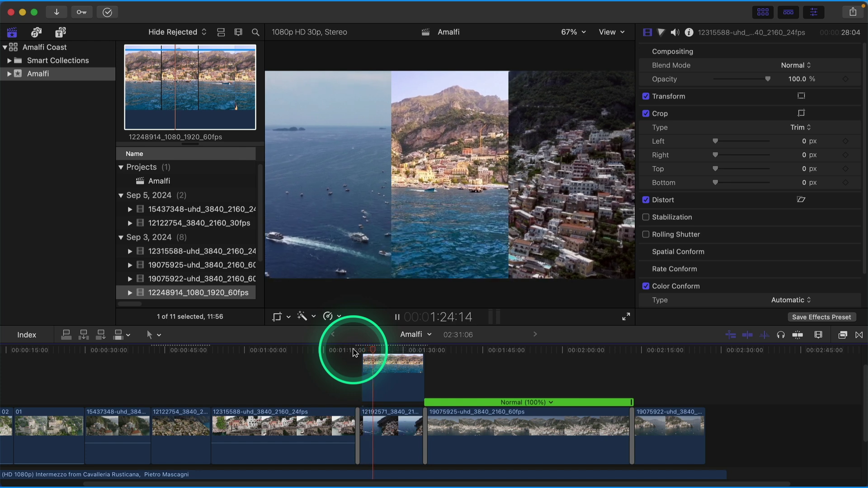
pyautogui.press('space')
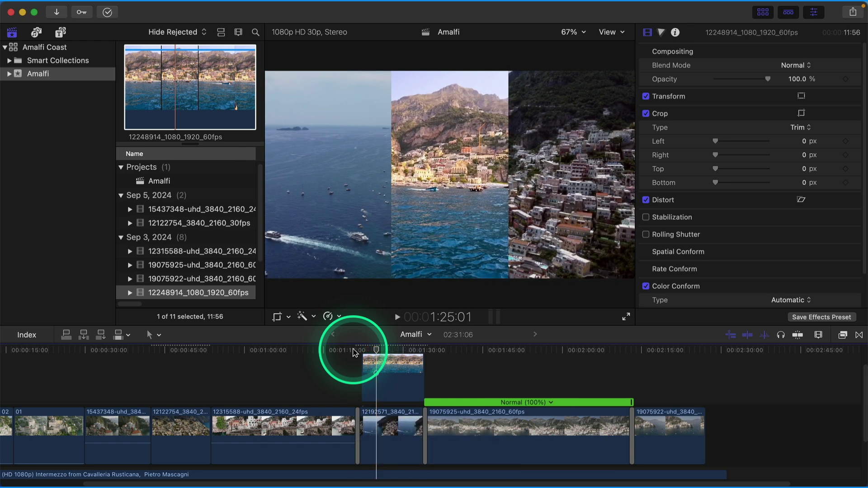
pyautogui.press('v')
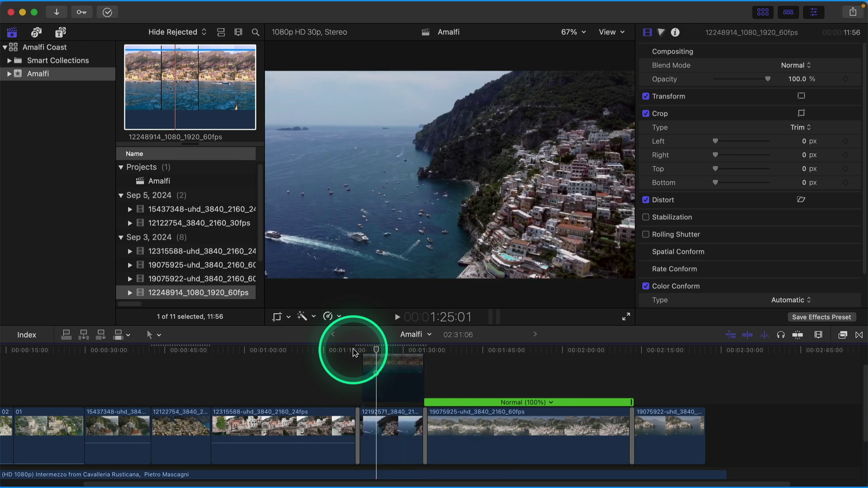
pyautogui.press('v')
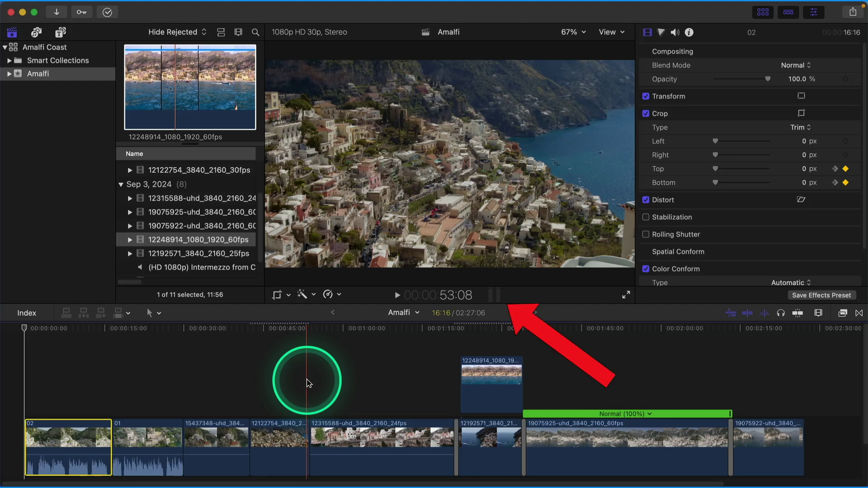
# - Show the large audio meters and play clip 02 to check its sound level
pyautogui.click(497, 302)
pyautogui.click(495, 299)
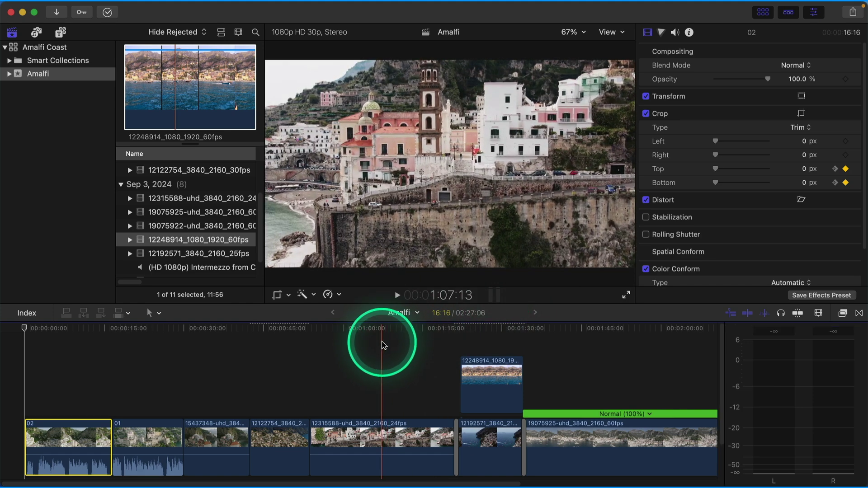
pyautogui.press('space')
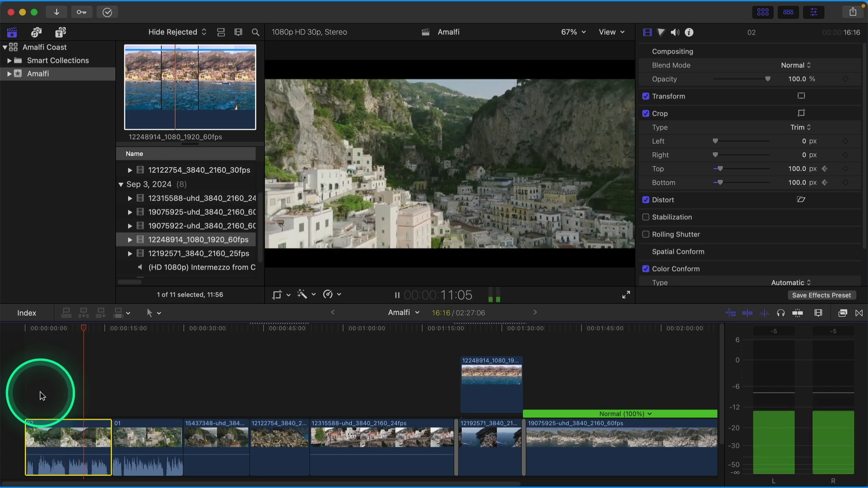
pyautogui.press('space')
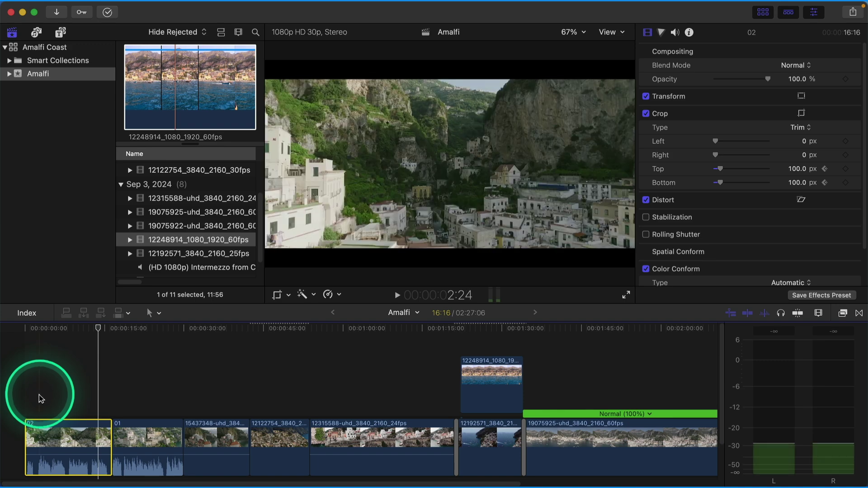
# - Lower the audio volume of clip 02 in the timeline, and narrow the audio meters to widen the timeline
pyautogui.moveTo(65, 456)
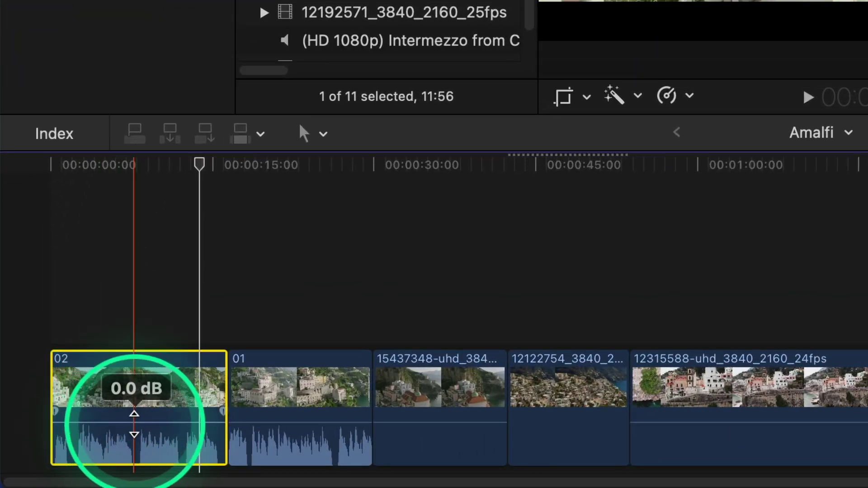
pyautogui.moveTo(134, 423)
pyautogui.mouseDown()
pyautogui.moveTo(134, 415)
pyautogui.moveTo(134, 425)
pyautogui.mouseUp()
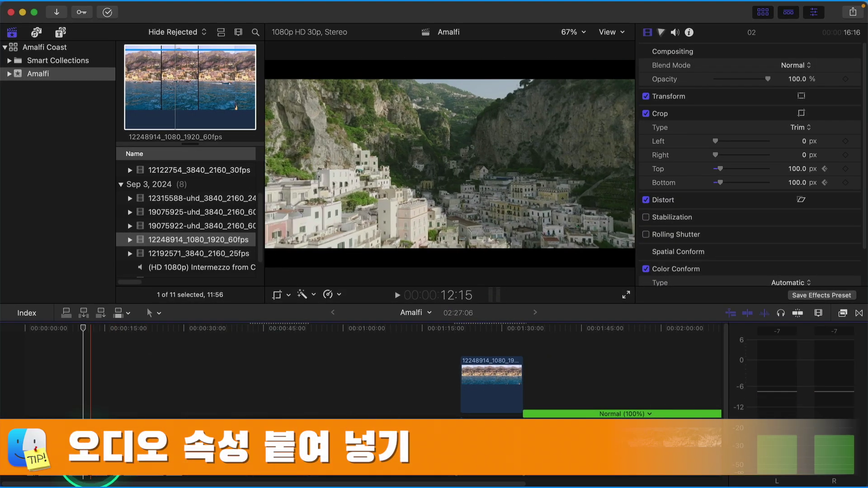
pyautogui.moveTo(91, 457); pyautogui.dragTo(91, 457)
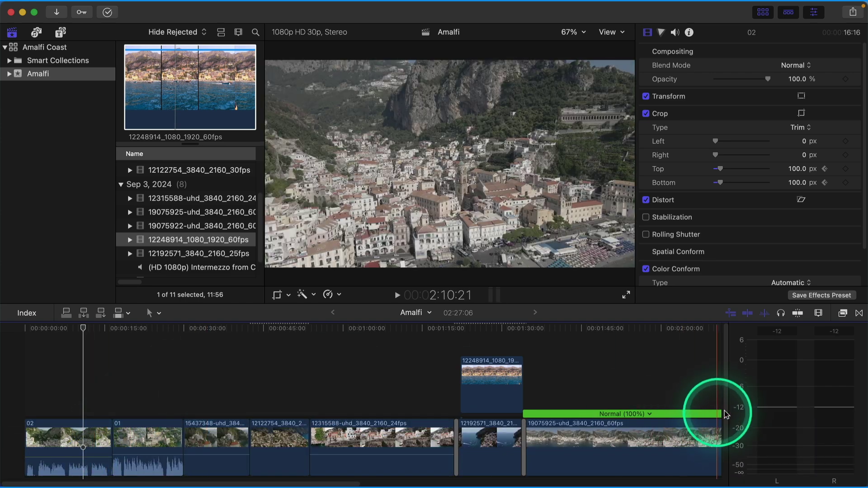
pyautogui.moveTo(725, 411); pyautogui.dragTo(813, 411)
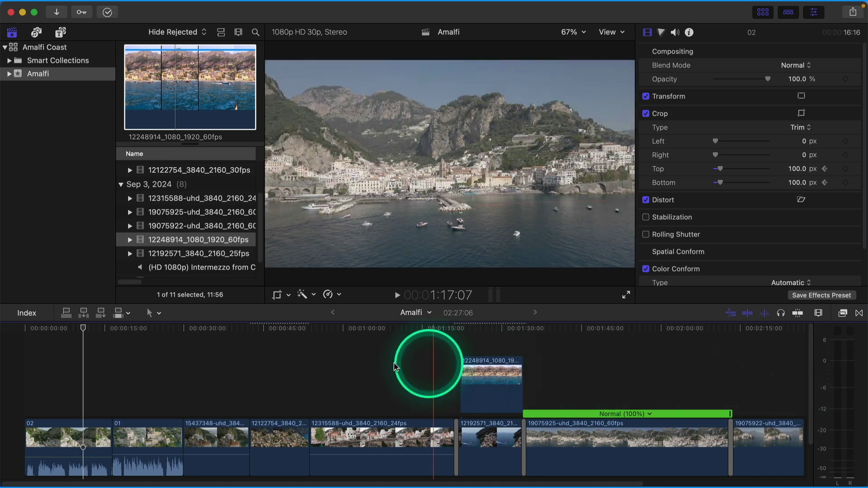
# - Copy clip 02 and paste only its Crop and Volume attributes onto clip 01, with keyframe timing set to Stretch to Fit
pyautogui.click(54, 426)
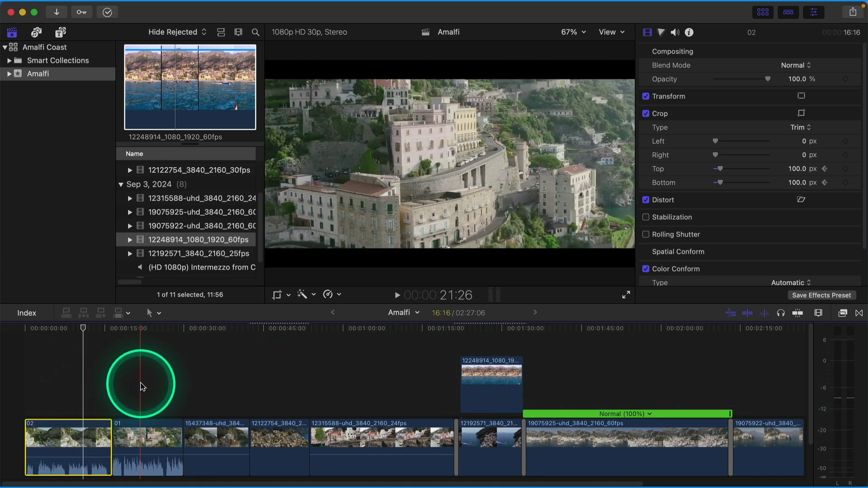
pyautogui.press('super+c')
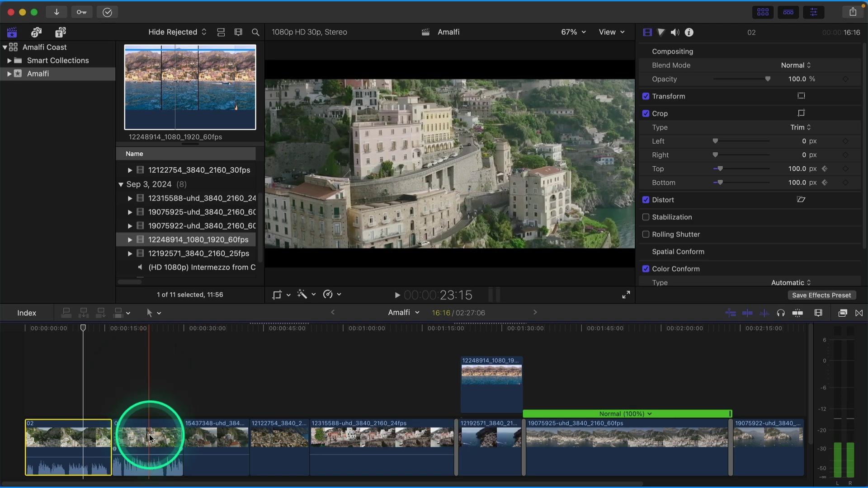
pyautogui.click(145, 436)
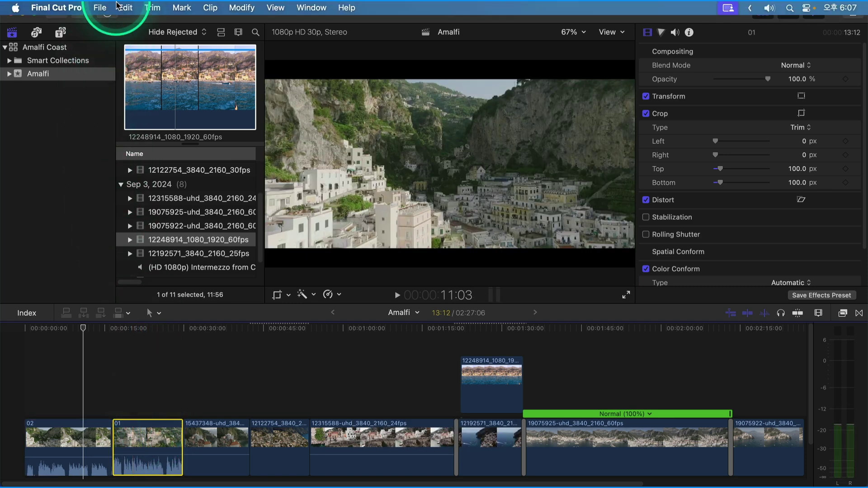
pyautogui.click(125, 7)
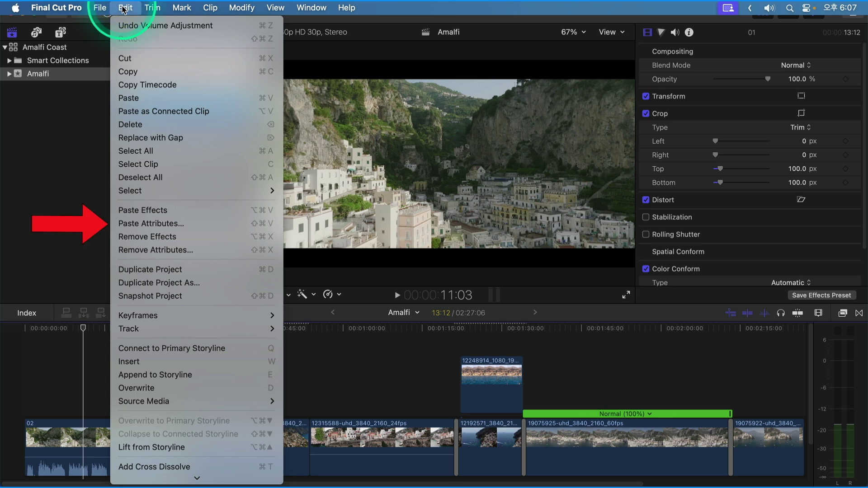
pyautogui.moveTo(123, 9); pyautogui.dragTo(205, 229)
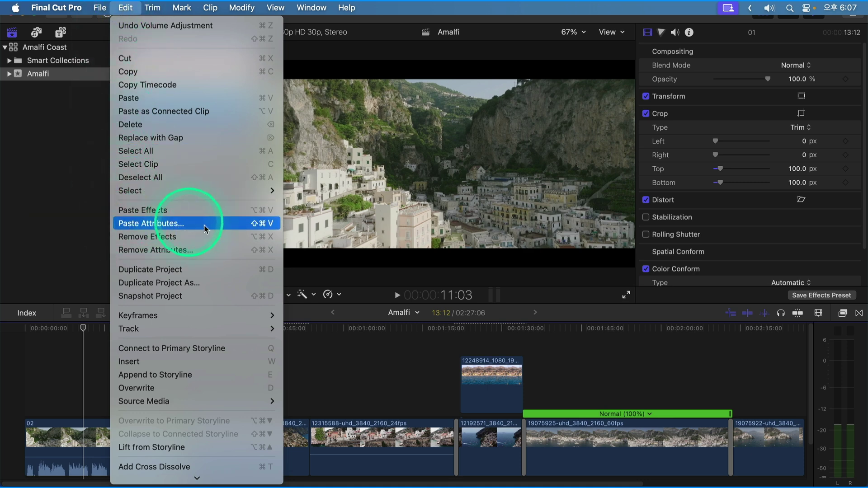
pyautogui.click(210, 226)
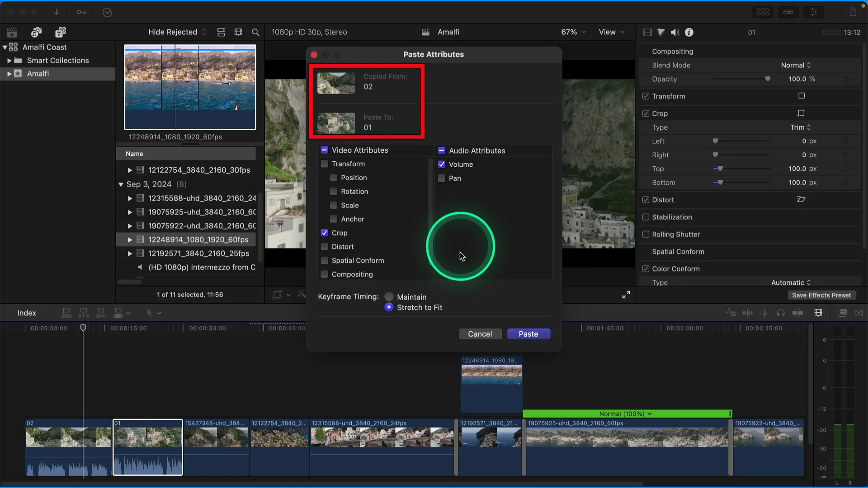
pyautogui.click(527, 334)
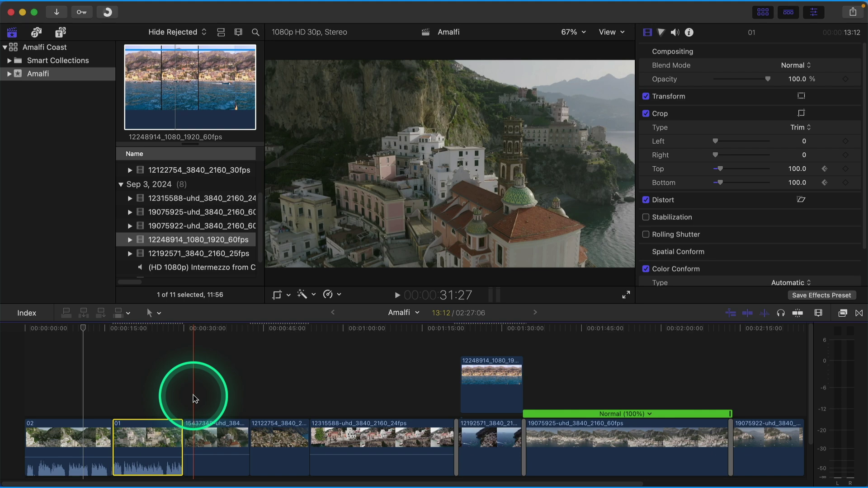
# - Solo clip 01, play it to listen to its sound on its own, and lower its audio volume all the way down
pyautogui.click(151, 438)
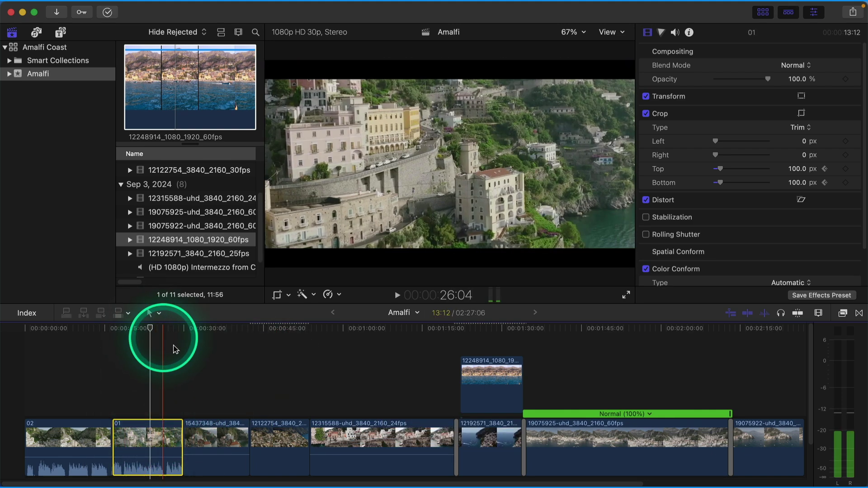
pyautogui.click(781, 317)
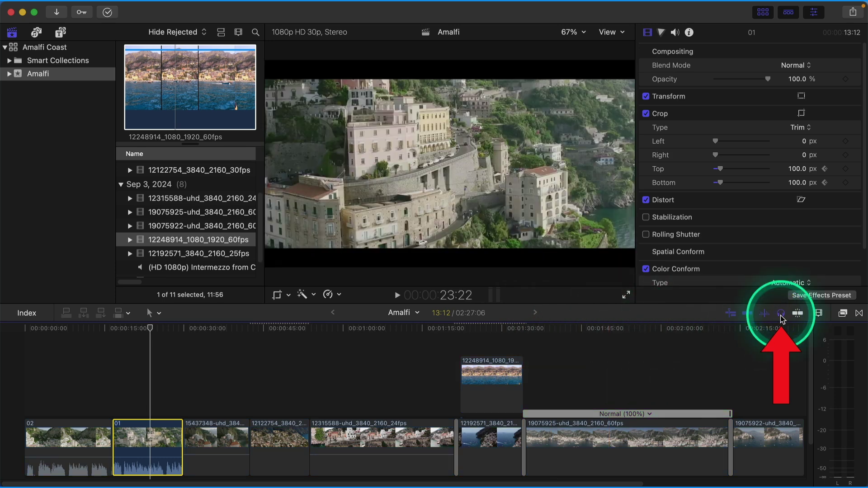
pyautogui.press('space')
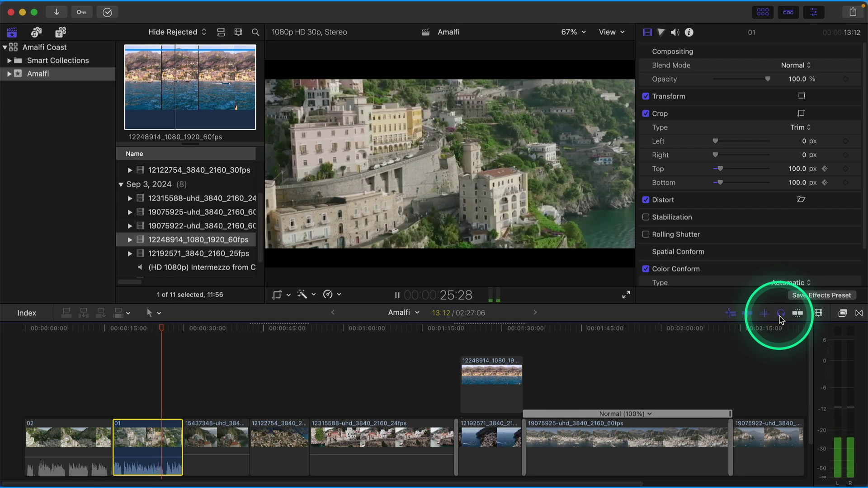
pyautogui.press('space')
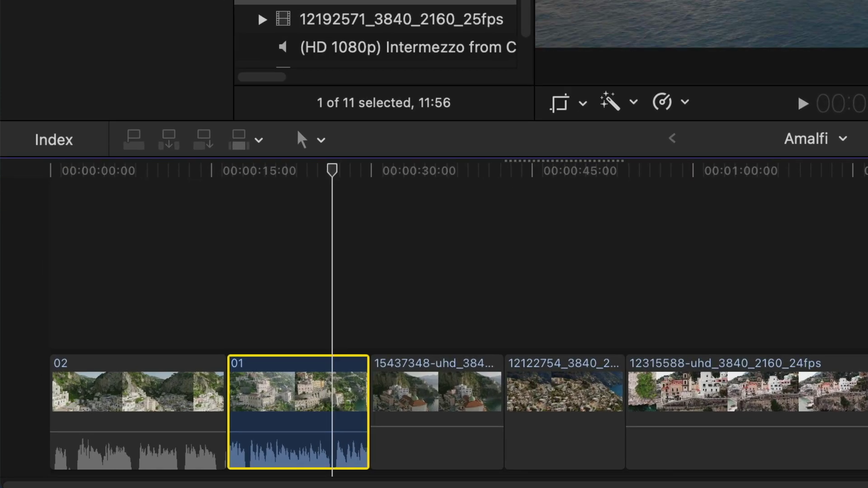
pyautogui.moveTo(197, 449)
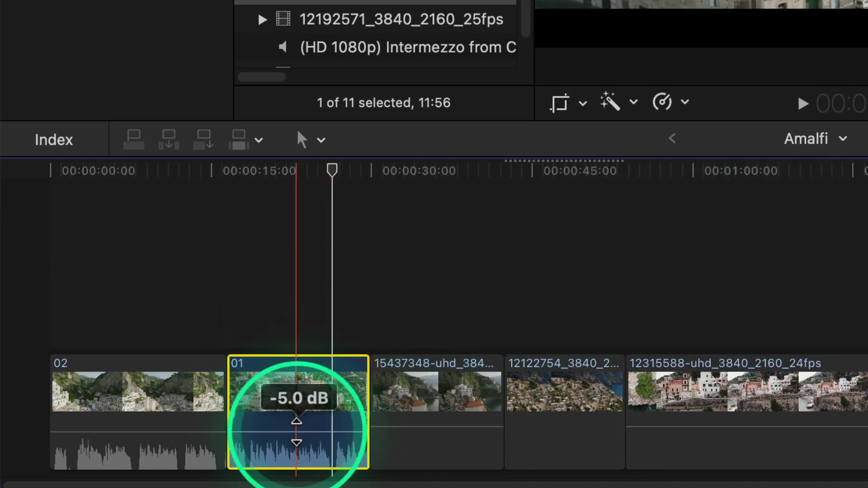
pyautogui.moveTo(297, 431); pyautogui.dragTo(296, 468)
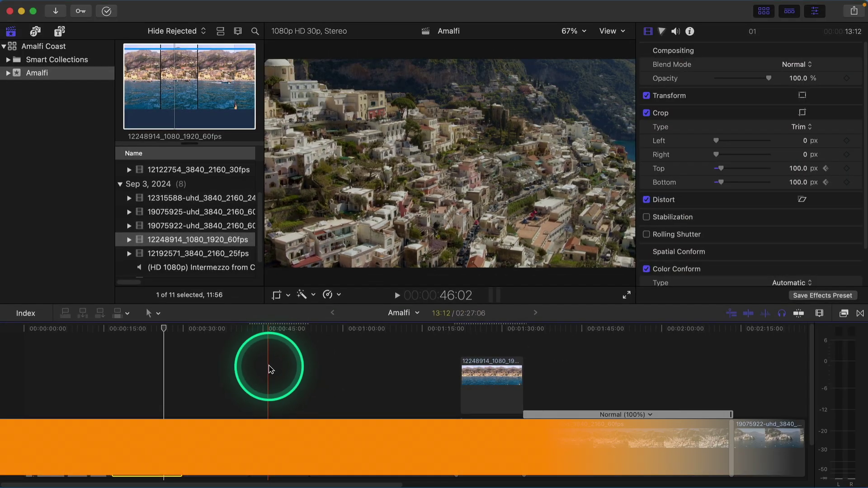
# - Open the Sound Effects library and preview some of the telephone sounds
pyautogui.click(477, 328)
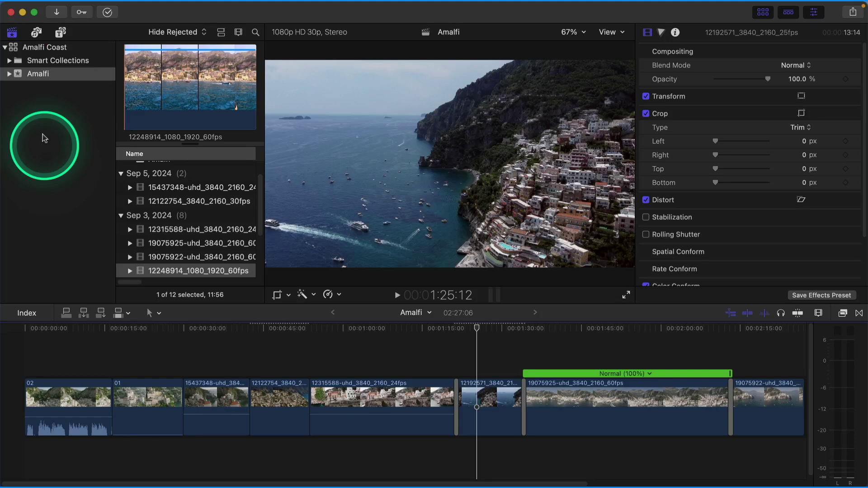
pyautogui.click(37, 32)
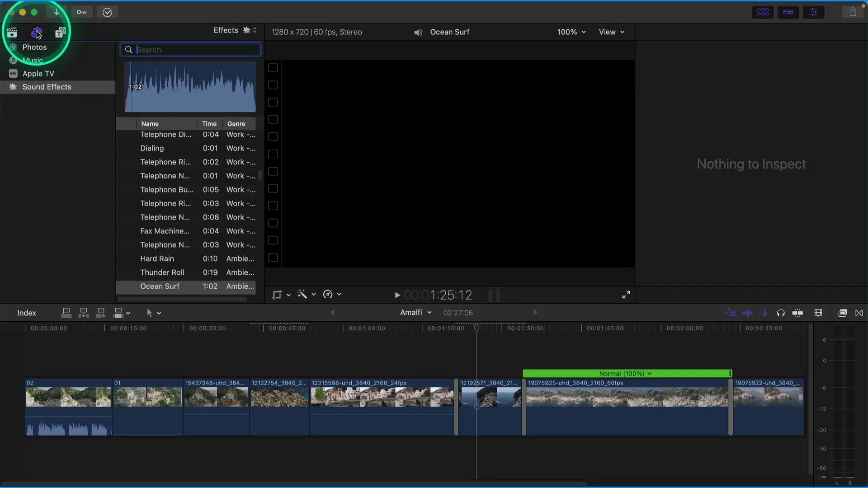
pyautogui.click(38, 89)
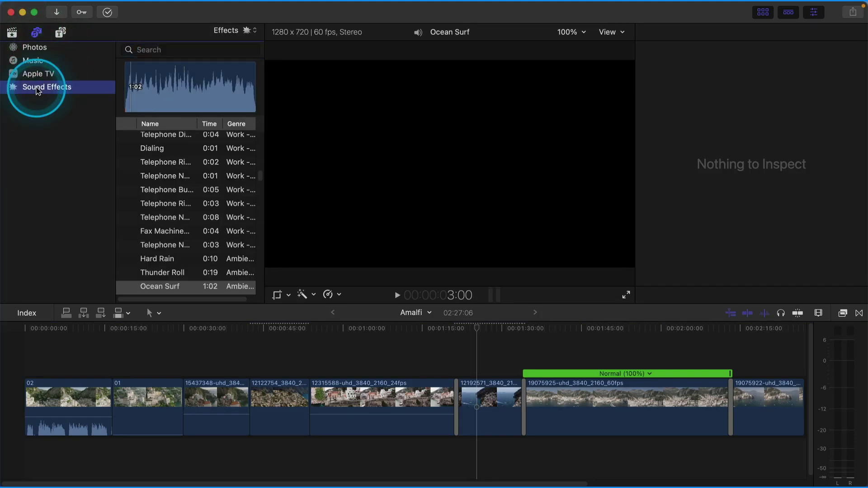
pyautogui.click(162, 155)
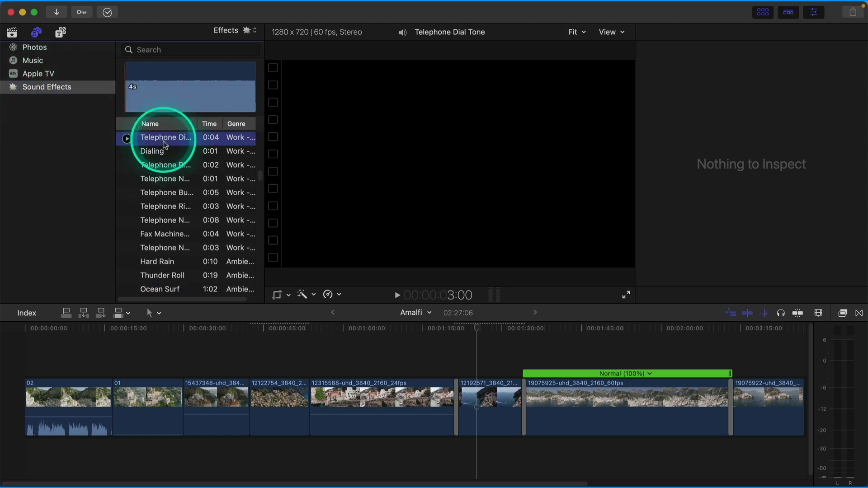
pyautogui.click(160, 167)
pyautogui.doubleClick(159, 167)
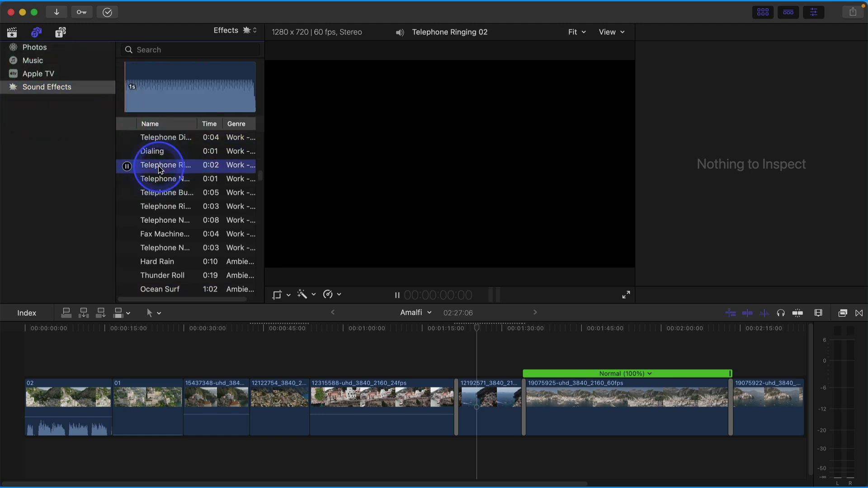
pyautogui.click(159, 206)
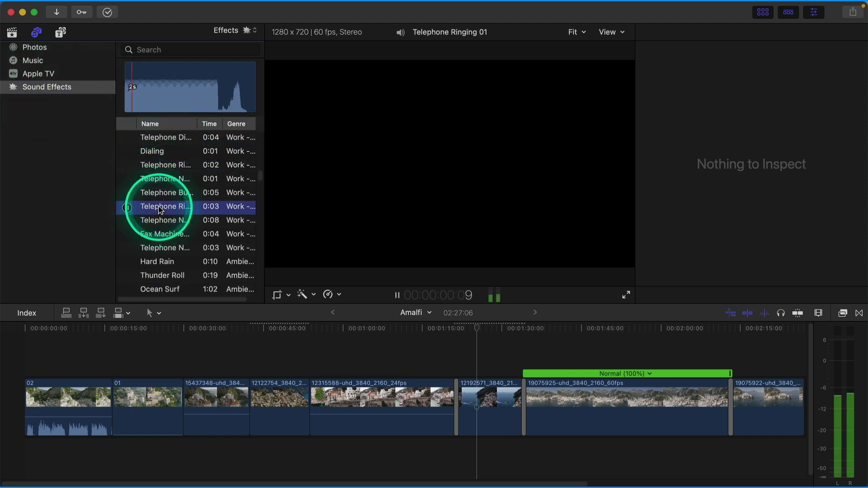
# - Search the sound effects for "ocean" and audition the results, including Water Ocean 2 and Ocean Surf
pyautogui.click(158, 51)
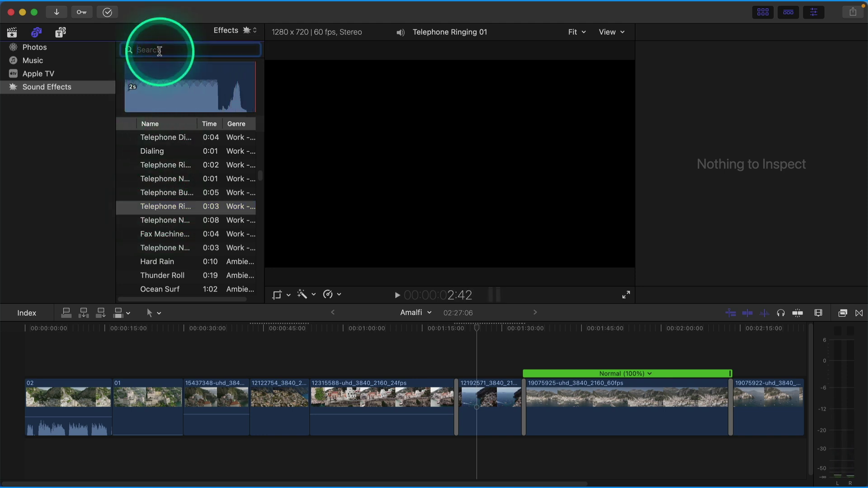
pyautogui.write('ocean')
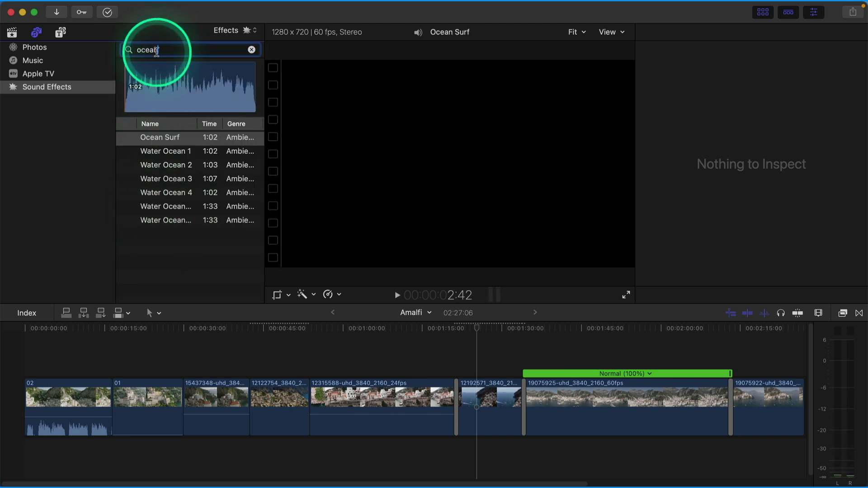
pyautogui.click(156, 152)
pyautogui.click(160, 167)
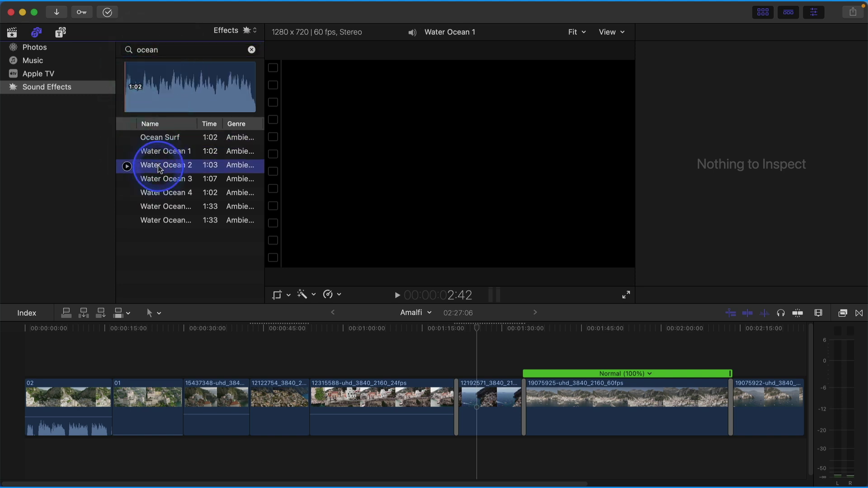
pyautogui.press('space')
pyautogui.click(162, 141)
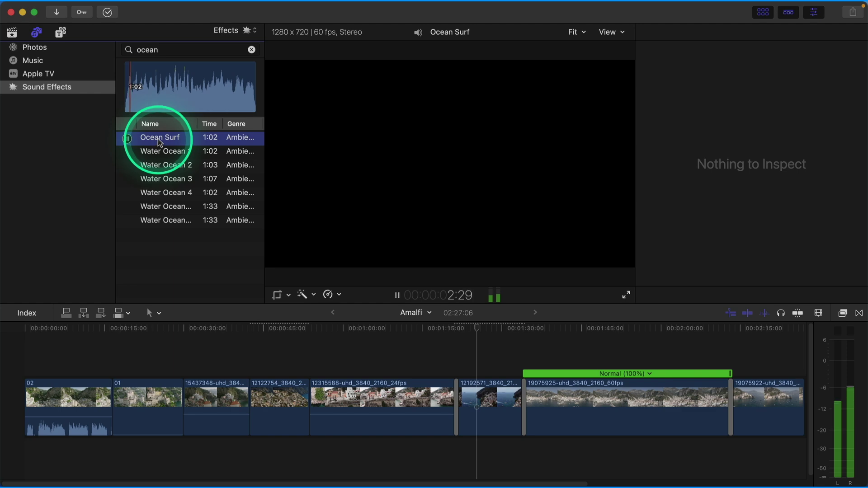
# - Connect the Ocean Surf effect beneath the 12192571_3840_2160_25fps clip and align its start with the end of the preceding transition
pyautogui.moveTo(159, 142); pyautogui.dragTo(465, 449)
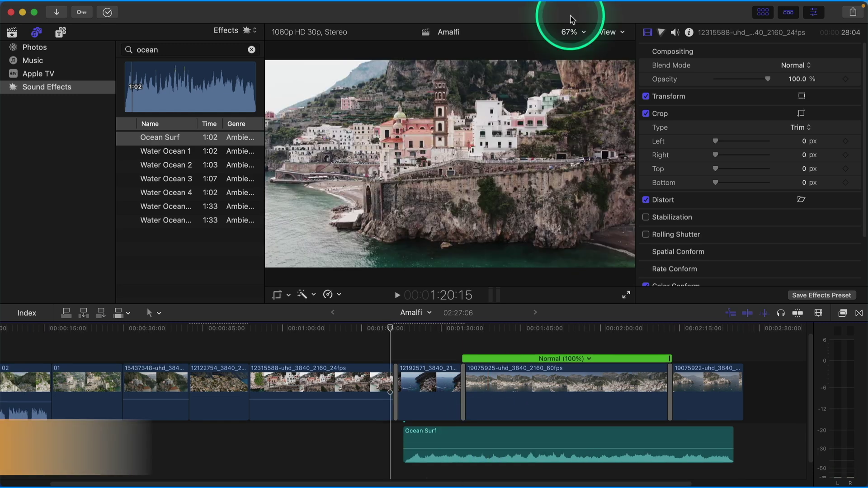
pyautogui.press('super+equal')
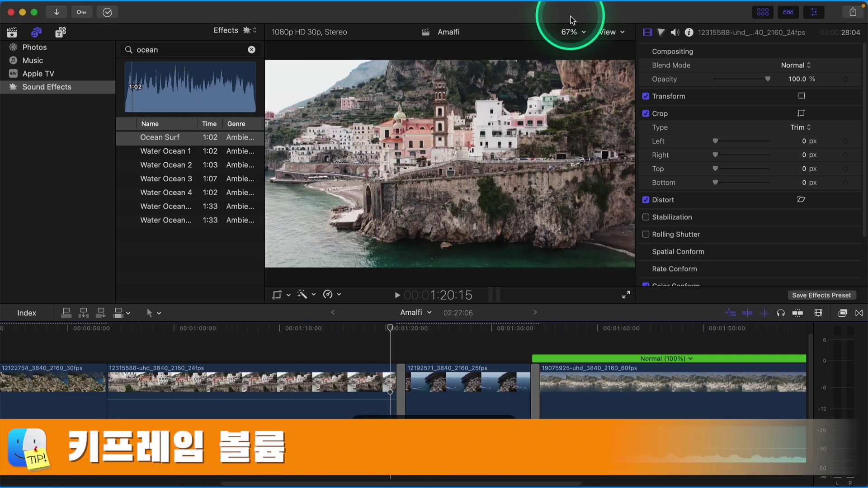
pyautogui.click(552, 397)
pyautogui.moveTo(493, 440); pyautogui.dragTo(482, 440)
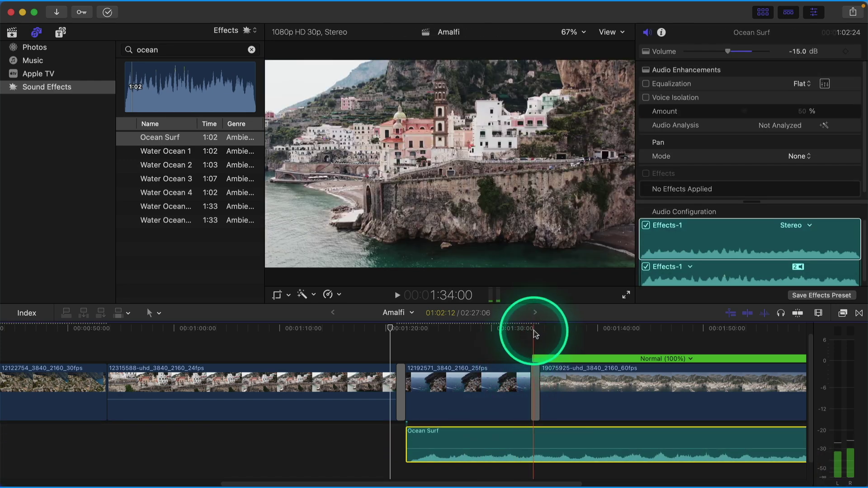
# - Add two volume keyframes to Ocean Surf across the transition into the 19075925 clip, and raise the second to -9.0 dB
pyautogui.click(532, 329)
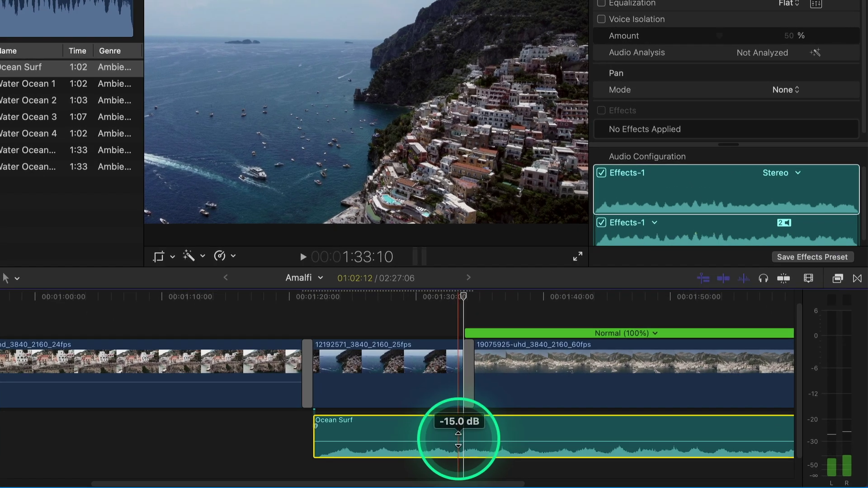
pyautogui.press('alt')
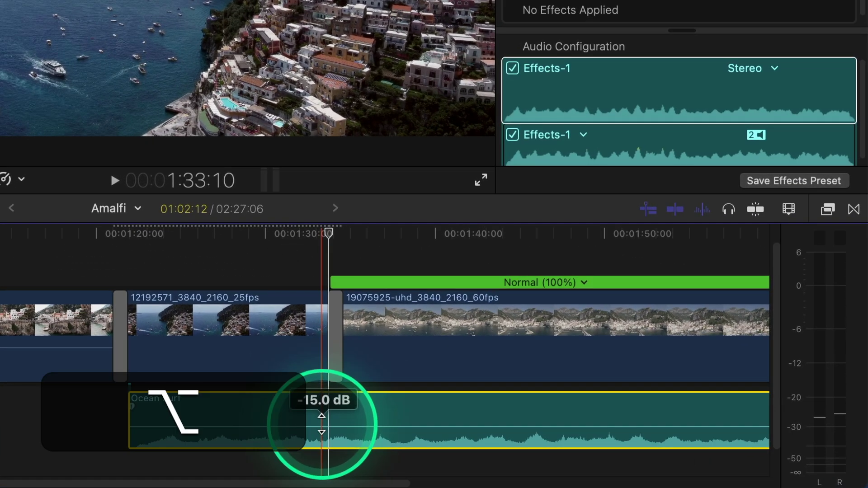
pyautogui.keyDown('alt'); pyautogui.click(330, 429); pyautogui.keyUp('alt')
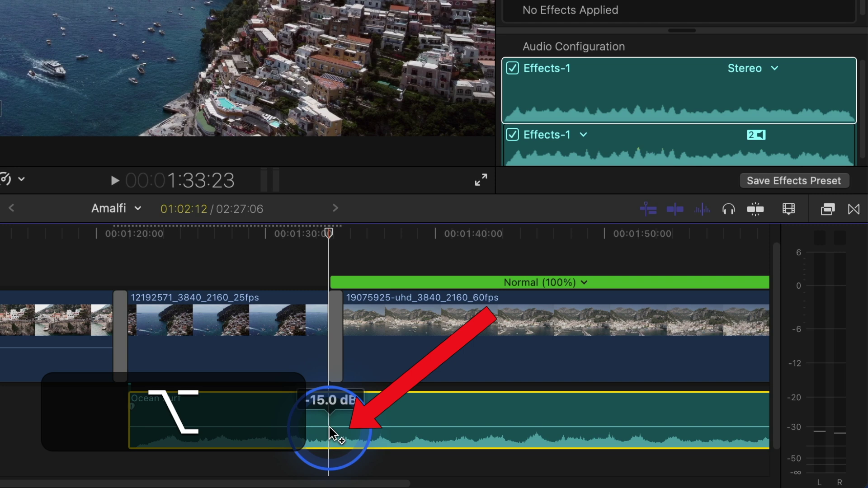
pyautogui.moveTo(330, 430); pyautogui.dragTo(343, 428)
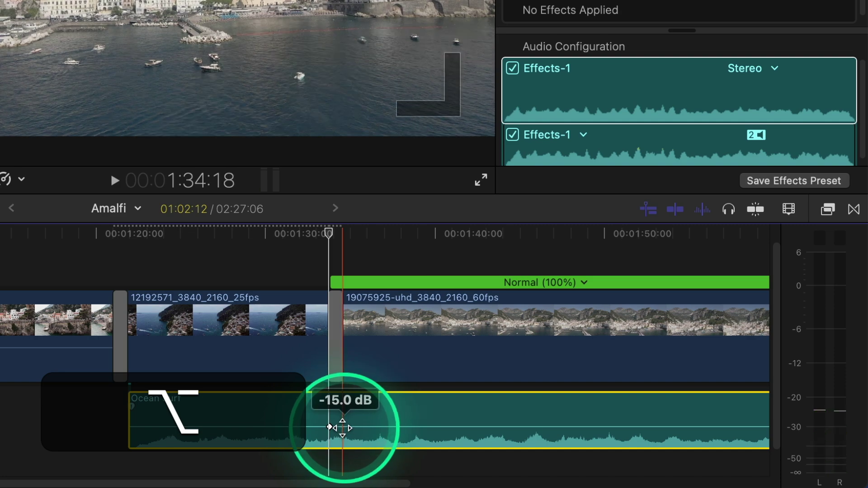
pyautogui.keyDown('alt'); pyautogui.click(342, 427); pyautogui.keyUp('alt')
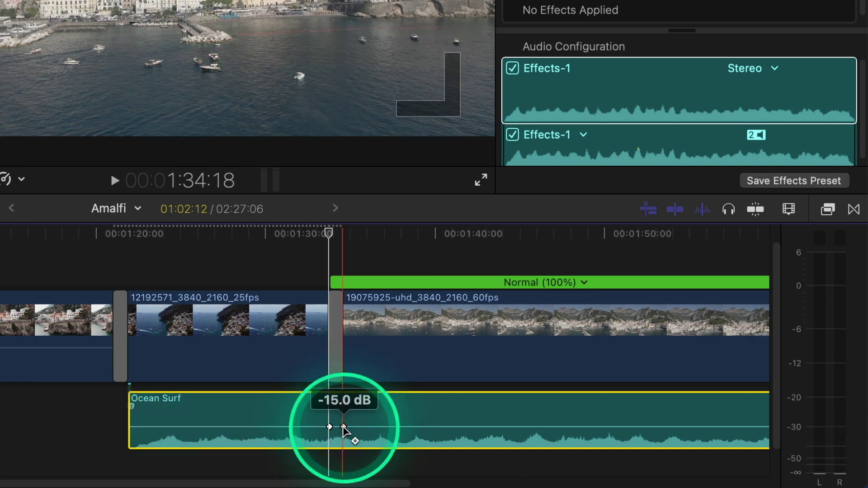
pyautogui.moveTo(343, 427); pyautogui.dragTo(343, 423)
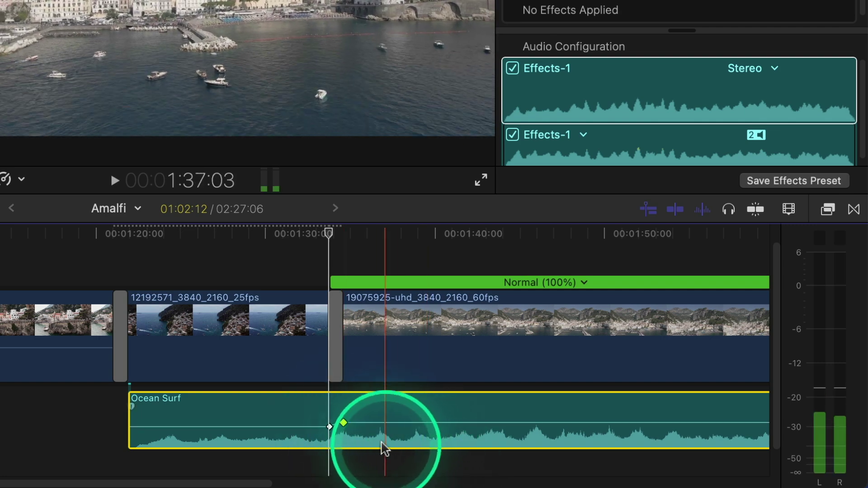
pyautogui.moveTo(343, 423)
pyautogui.mouseDown()
pyautogui.moveTo(357, 424)
pyautogui.moveTo(349, 424)
pyautogui.mouseUp()
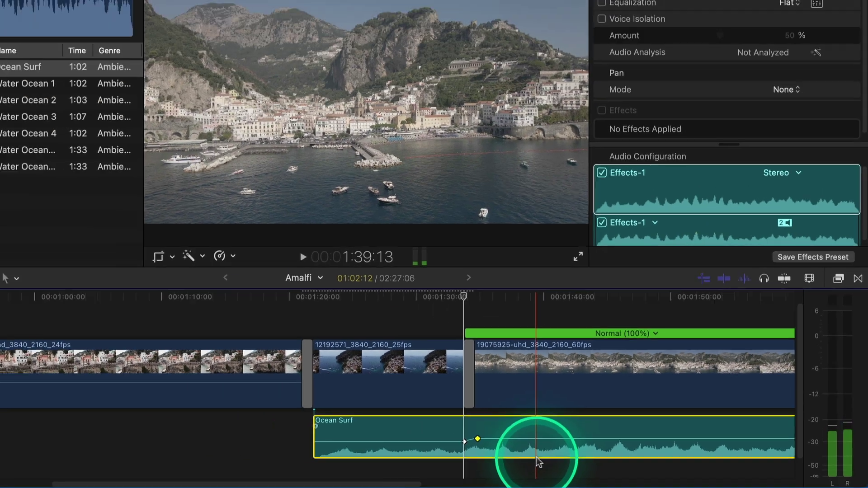
# - Trim the end of Ocean Surf to the end of the last transition and give it a fade-out of about 6 seconds
pyautogui.hotkey('shift', 'z')
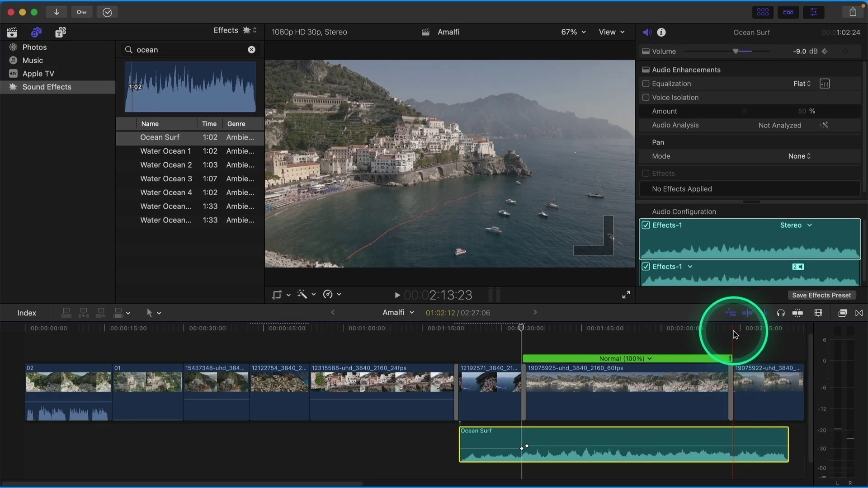
pyautogui.click(734, 333)
pyautogui.press('alt')
pyautogui.hotkey('alt', ']')
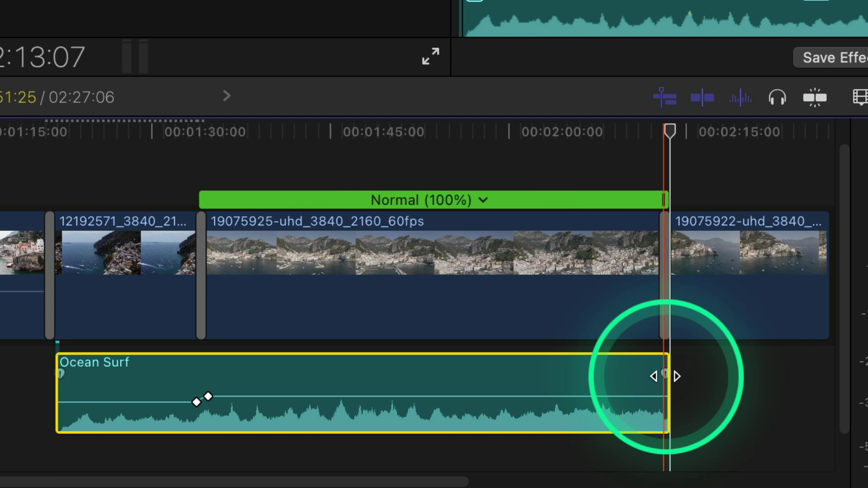
pyautogui.moveTo(666, 376); pyautogui.dragTo(601, 371)
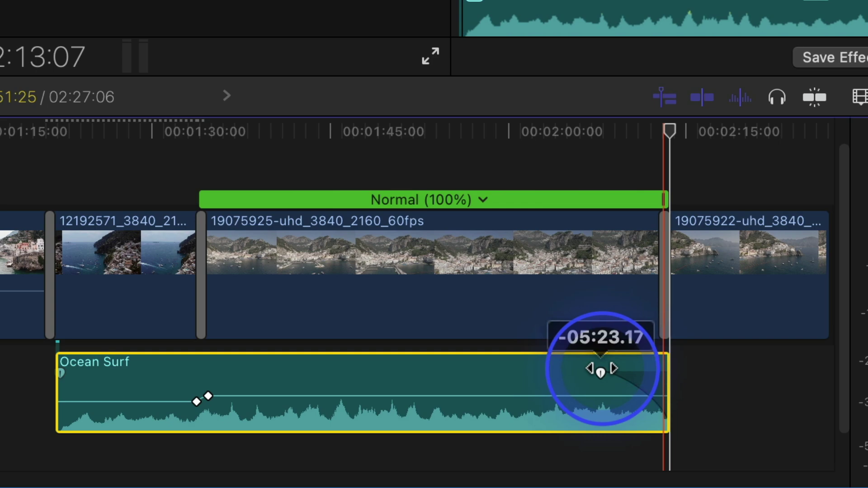
pyautogui.moveTo(601, 371); pyautogui.dragTo(592, 369)
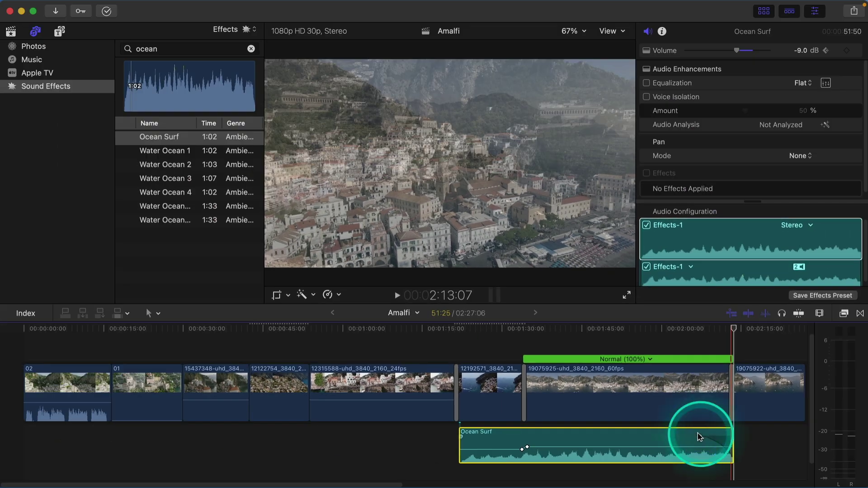
# - Delete the final 19075922 clip and shorten the 19075925 clip to end where Ocean Surf's fade-out begins
pyautogui.click(759, 401)
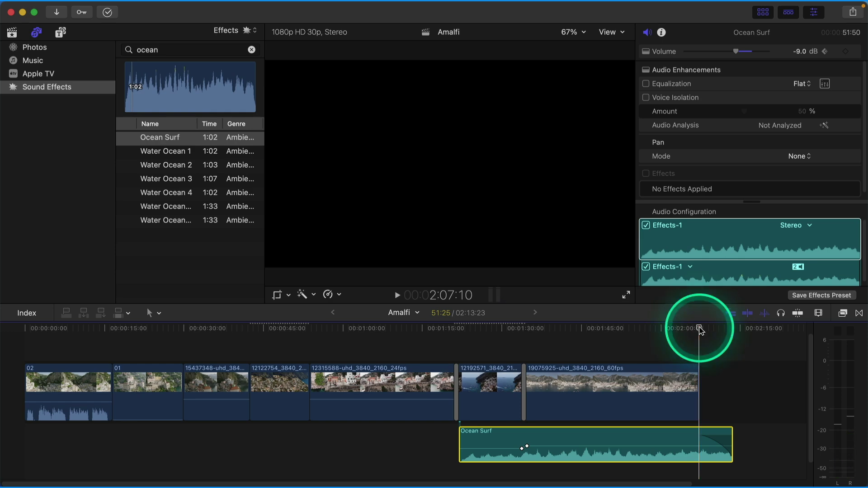
pyautogui.click(700, 331)
# - Show the speed bar of the 19075925 clip and stretch it to Slow (84%) so it ends together with Ocean Surf
pyautogui.click(676, 408)
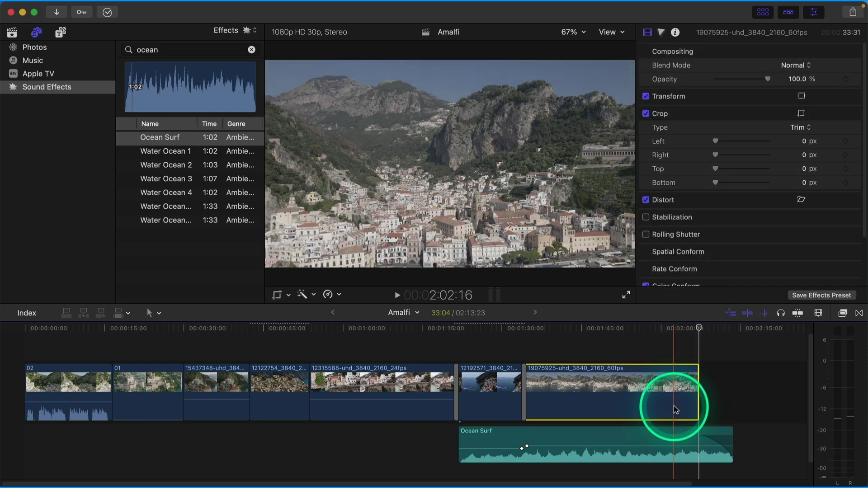
pyautogui.press('super+r')
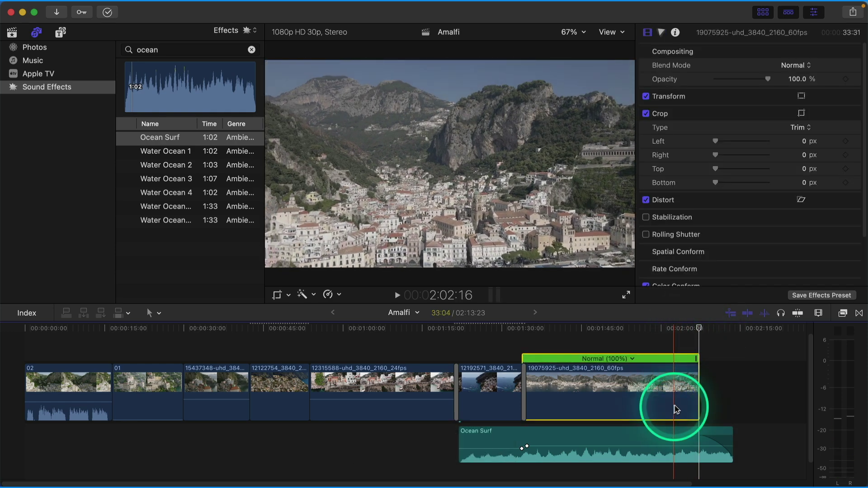
pyautogui.moveTo(696, 360); pyautogui.dragTo(728, 378)
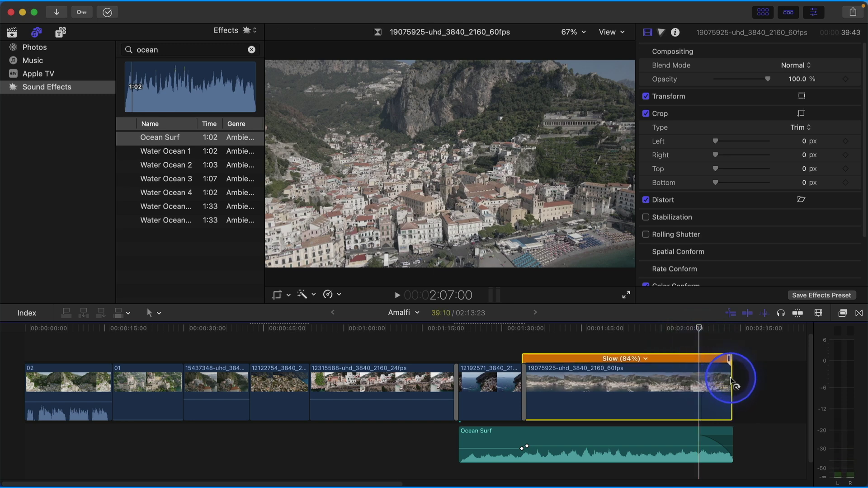
pyautogui.moveTo(731, 380); pyautogui.dragTo(731, 379)
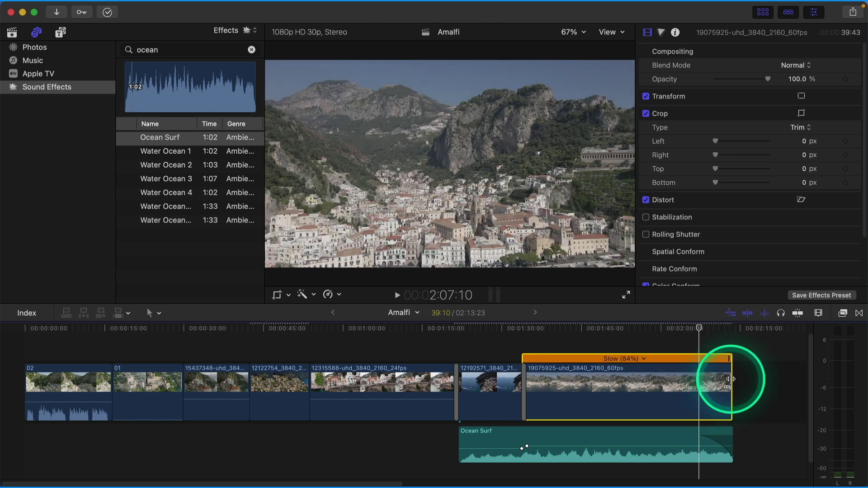
# - Show the 19075925 clip's video animation, expand its opacity, and fade it out over about 5 seconds 19 frames at the clip's end
pyautogui.rightClick(718, 383)
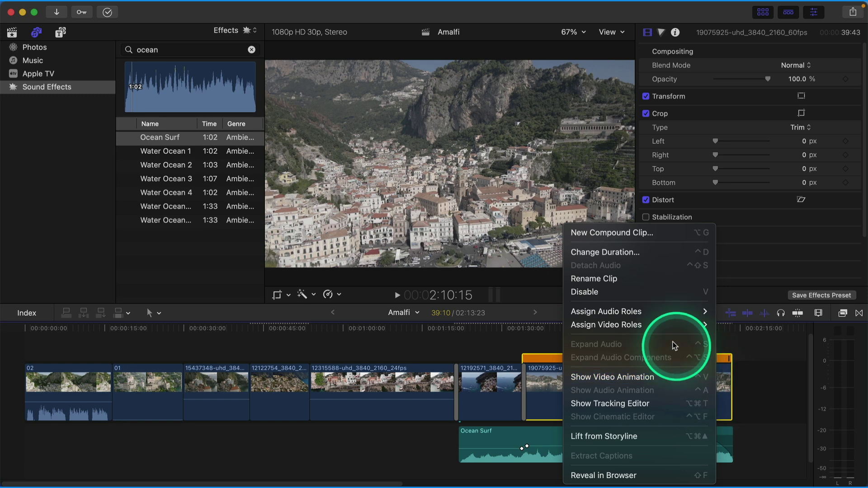
pyautogui.moveTo(657, 323)
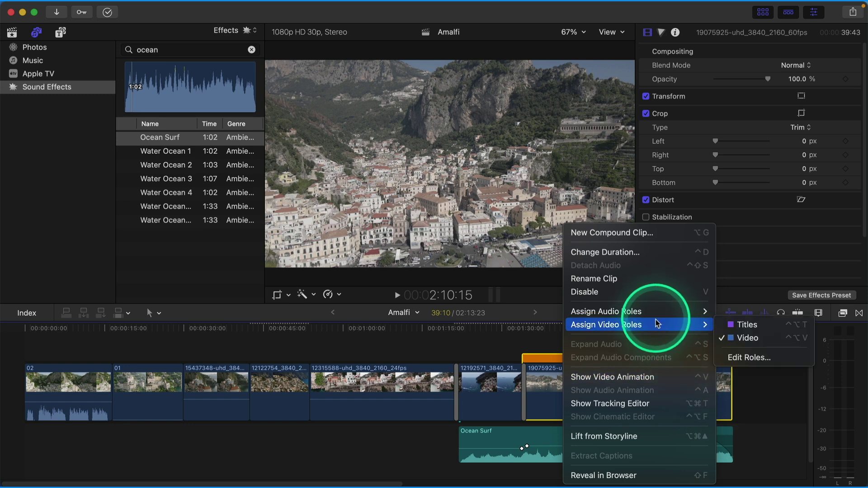
pyautogui.click(647, 377)
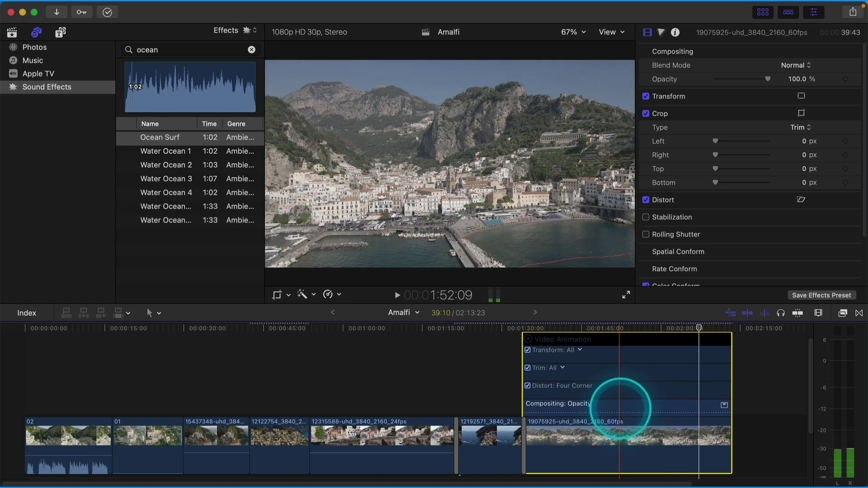
pyautogui.doubleClick(619, 408)
pyautogui.click(728, 356)
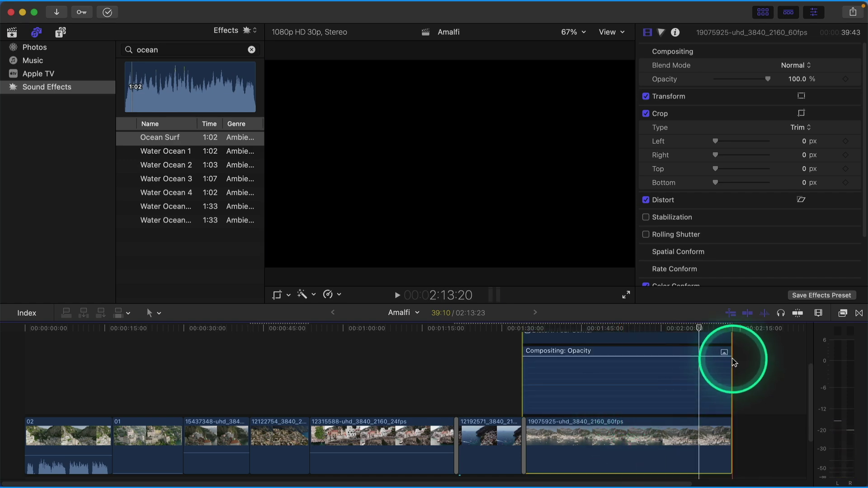
pyautogui.moveTo(727, 357); pyautogui.dragTo(706, 357)
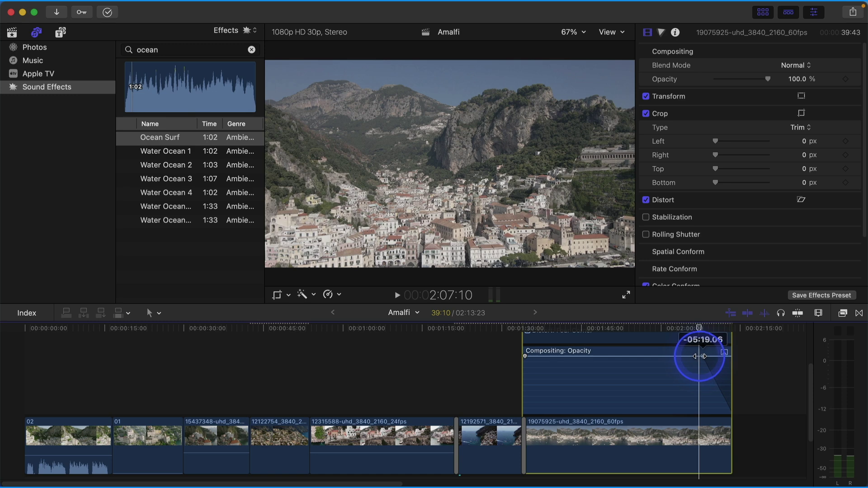
pyautogui.moveTo(697, 357); pyautogui.dragTo(697, 356)
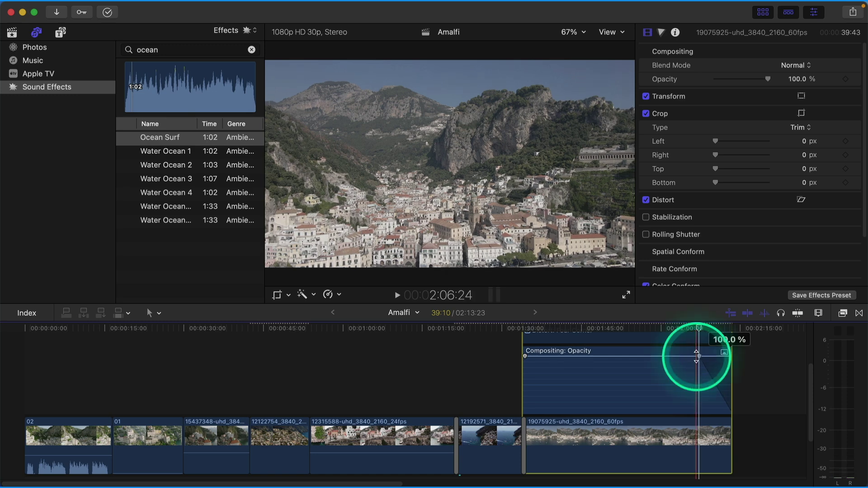
# - Enlarge the timeline area and close the video animation of the 19075925 clip
pyautogui.scroll(-2, 698, 364)
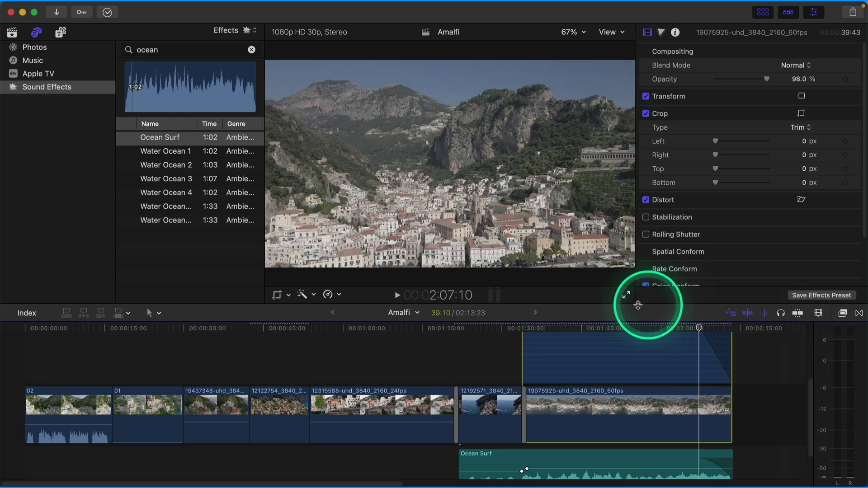
pyautogui.moveTo(634, 304); pyautogui.dragTo(632, 270)
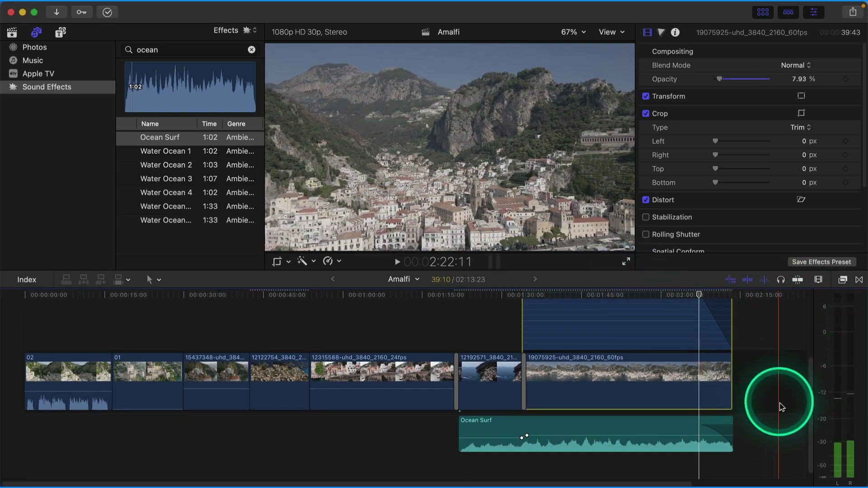
pyautogui.hotkey('ctrl', 'v')
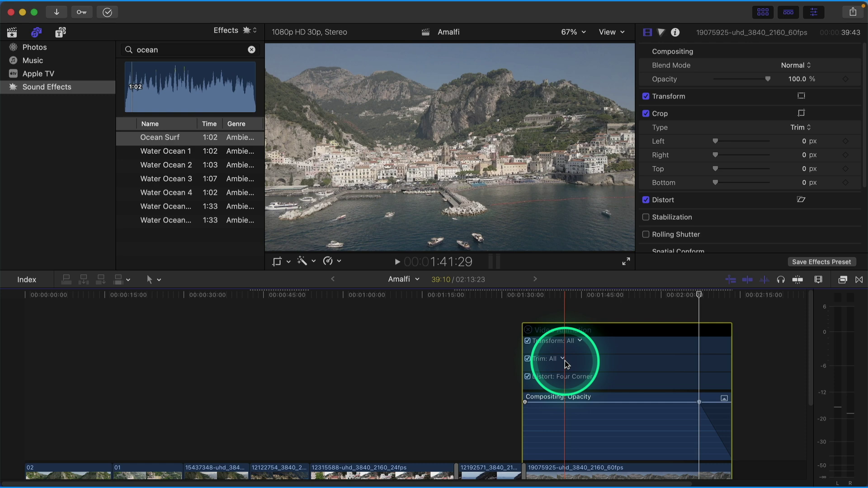
pyautogui.click(528, 329)
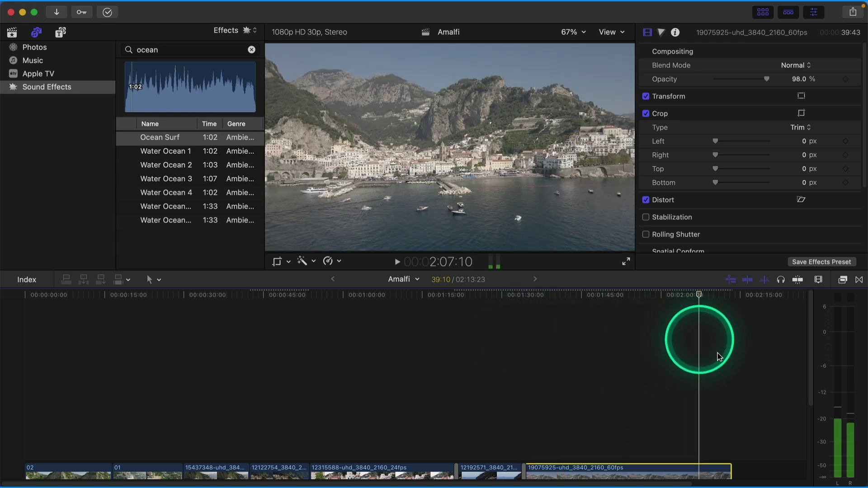
pyautogui.scroll(-5, 756, 383)
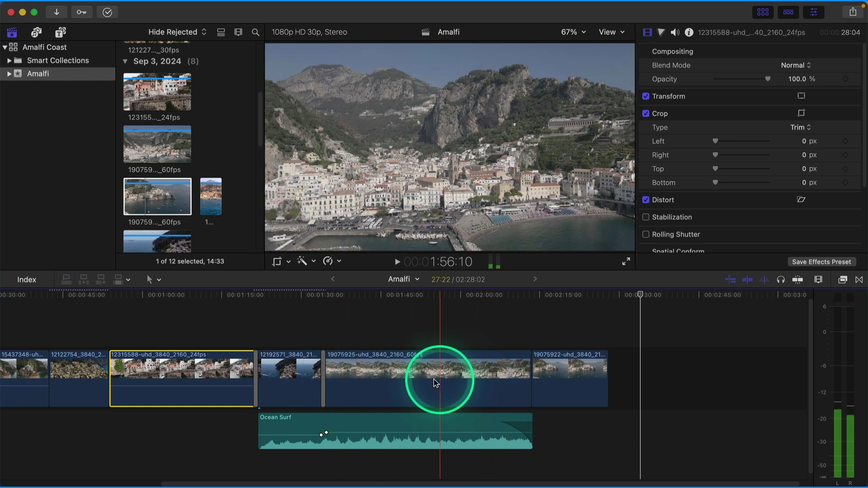
# - Apply Balance Color to the 19075925 clip with the playhead at 1:50:00, and toggle the correction to compare before and after
pyautogui.click(415, 382)
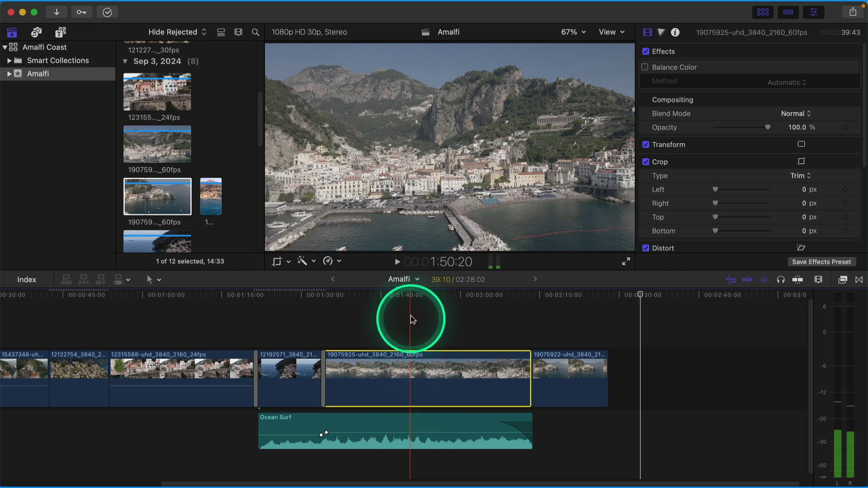
pyautogui.click(408, 298)
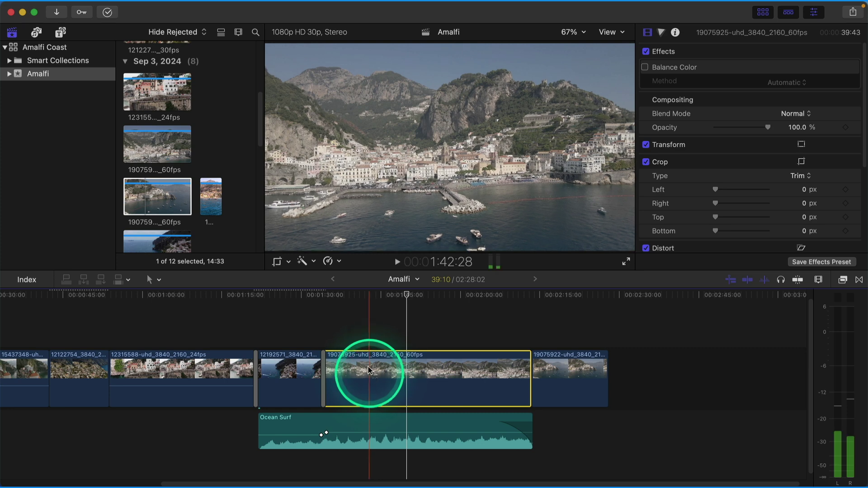
pyautogui.click(314, 262)
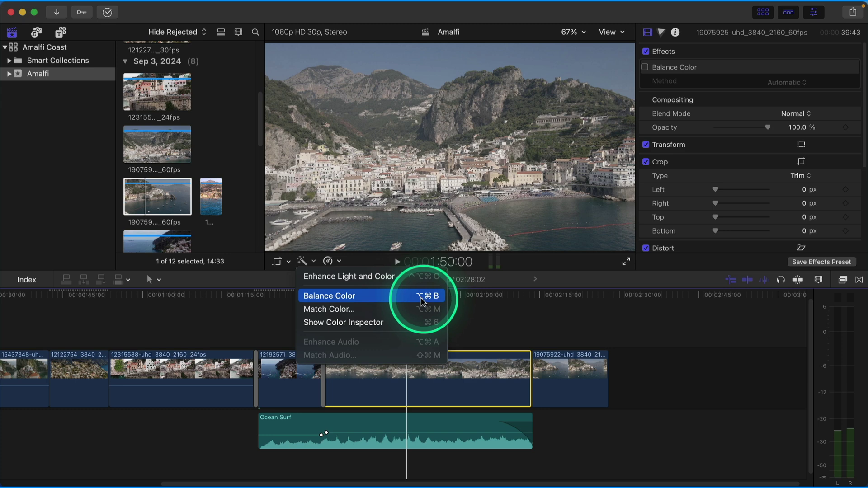
pyautogui.click(324, 296)
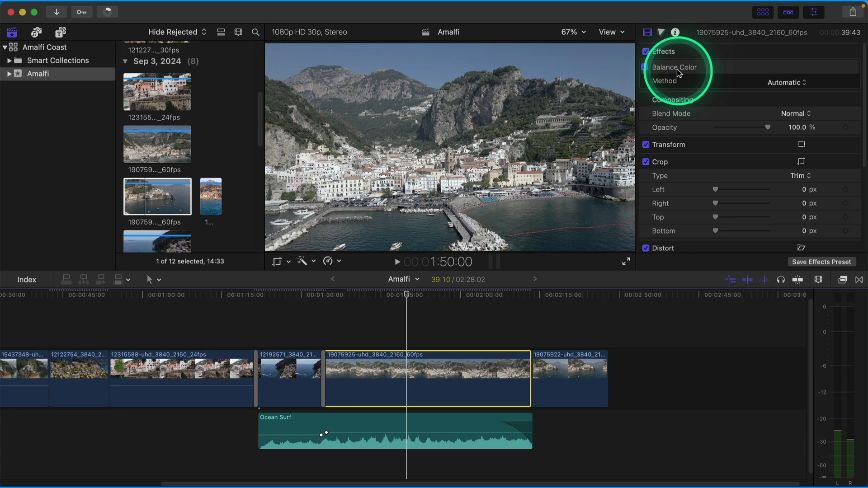
pyautogui.click(645, 67)
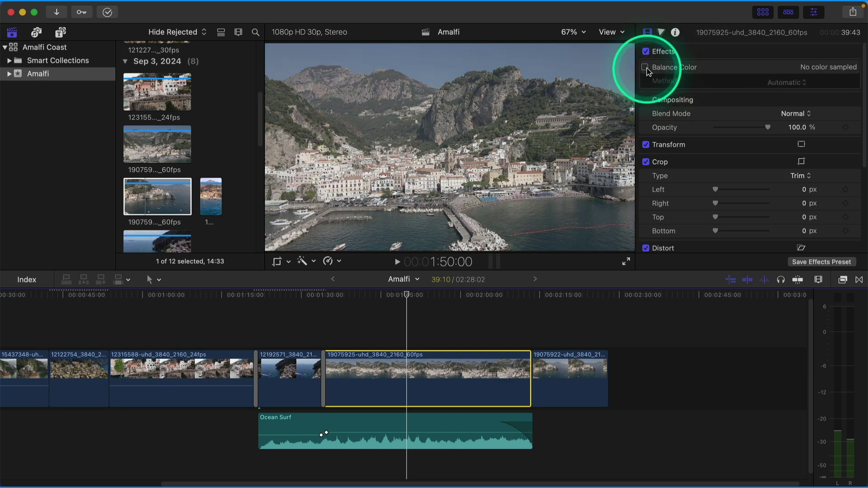
pyautogui.click(645, 67)
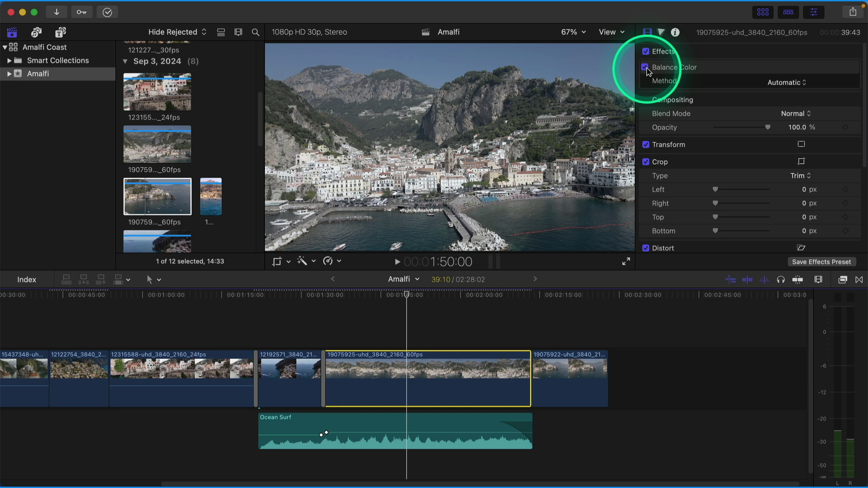
pyautogui.click(646, 67)
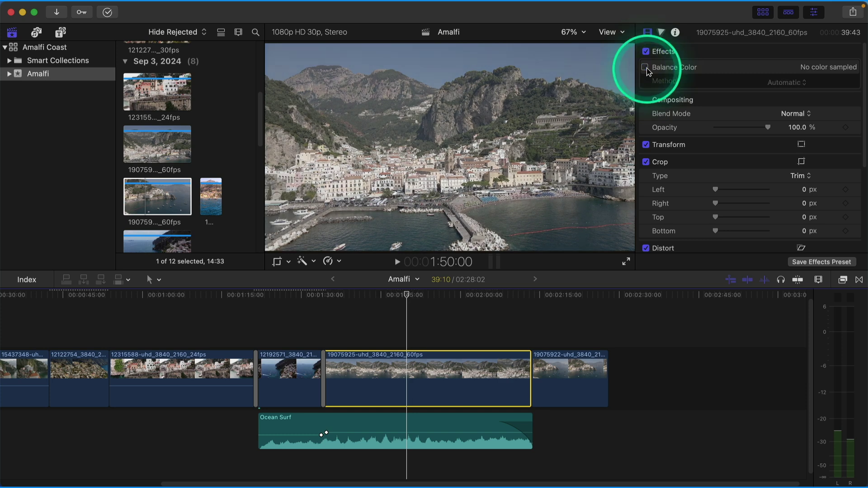
pyautogui.click(646, 67)
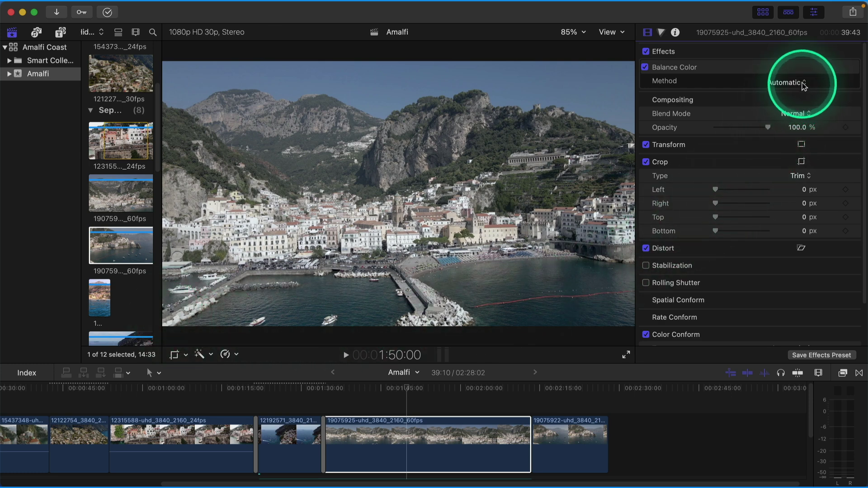
# - Change the Balance Color method to White Balance, sample the white building facades as pure white, and toggle the correction to compare
pyautogui.click(801, 85)
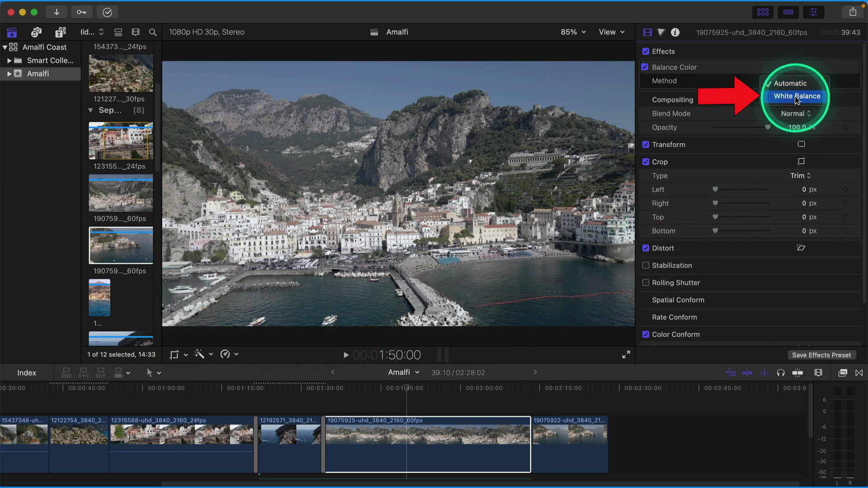
pyautogui.click(798, 97)
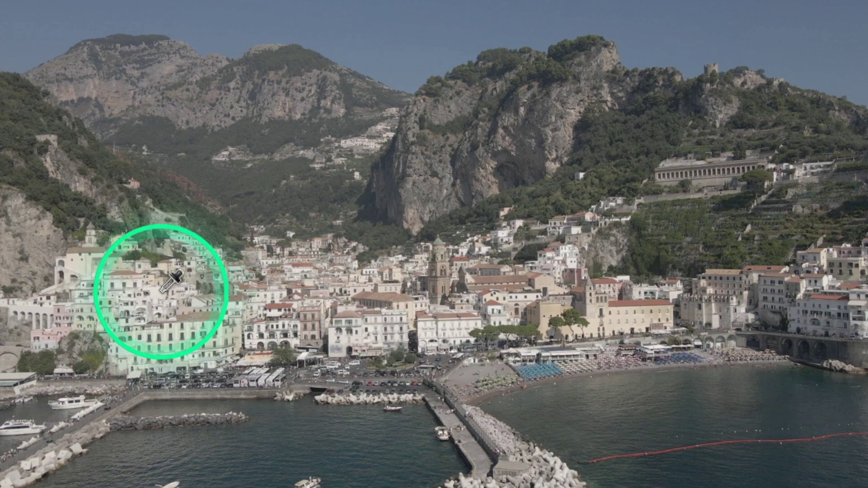
pyautogui.click(161, 292)
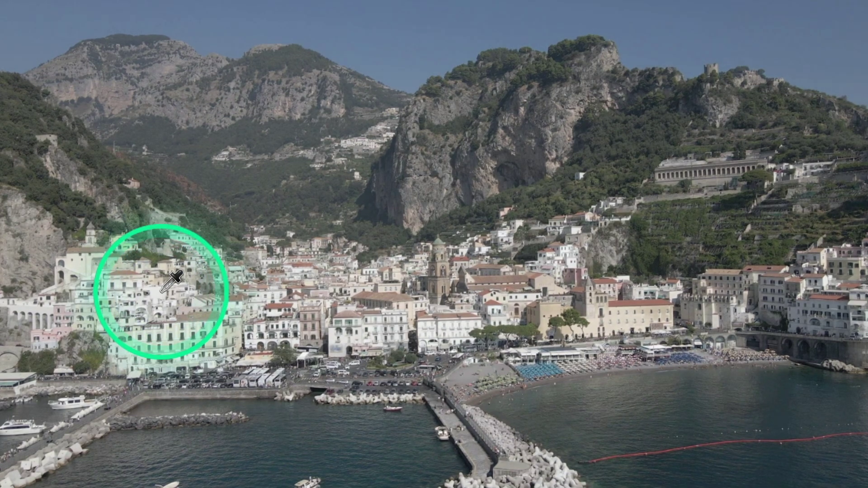
pyautogui.click(333, 336)
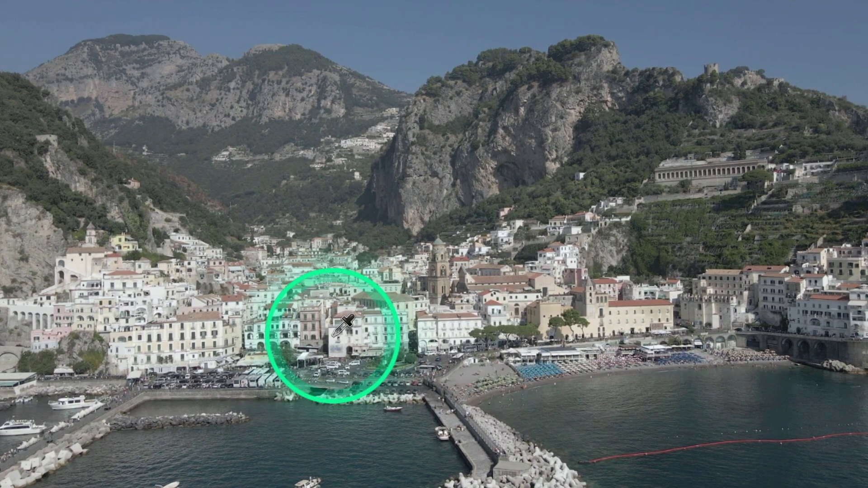
pyautogui.click(531, 296)
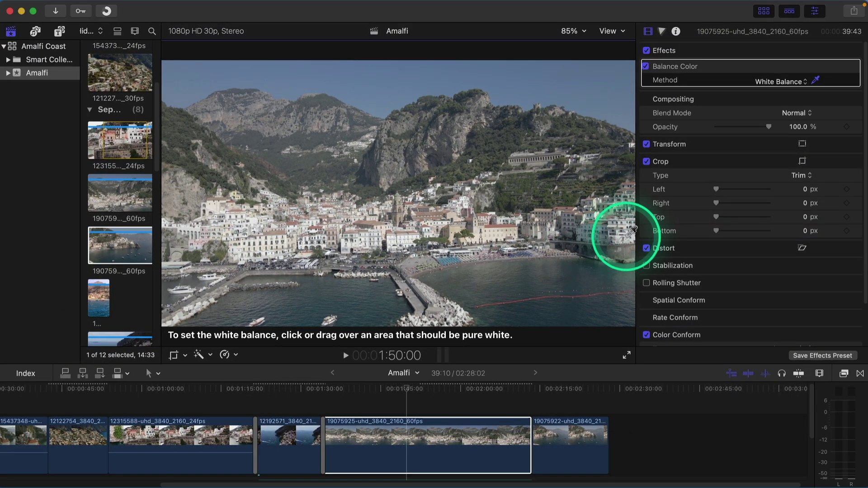
pyautogui.click(631, 232)
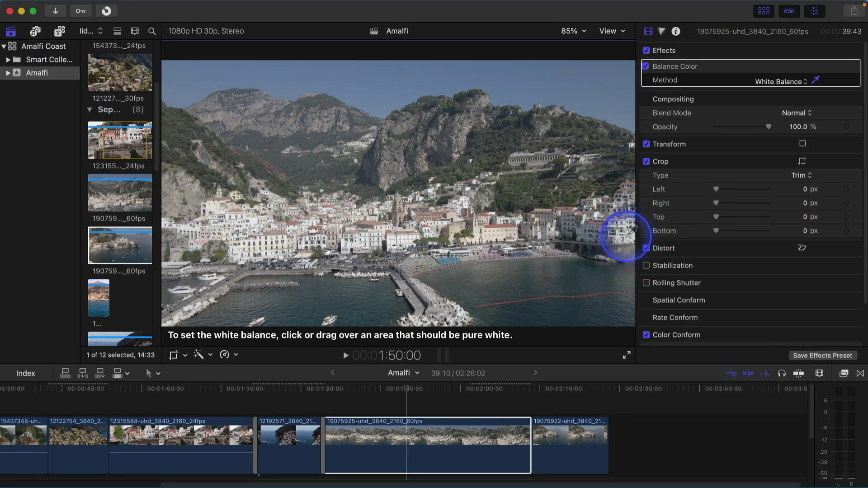
pyautogui.click(816, 81)
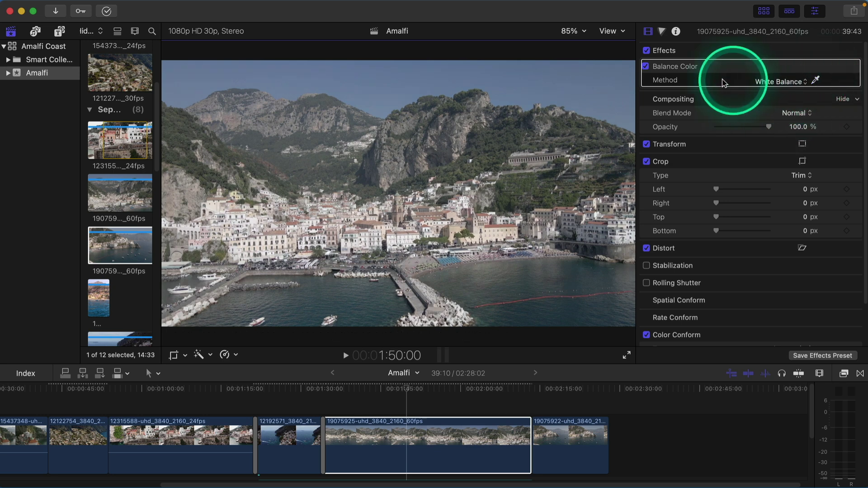
pyautogui.click(646, 66)
pyautogui.click(646, 67)
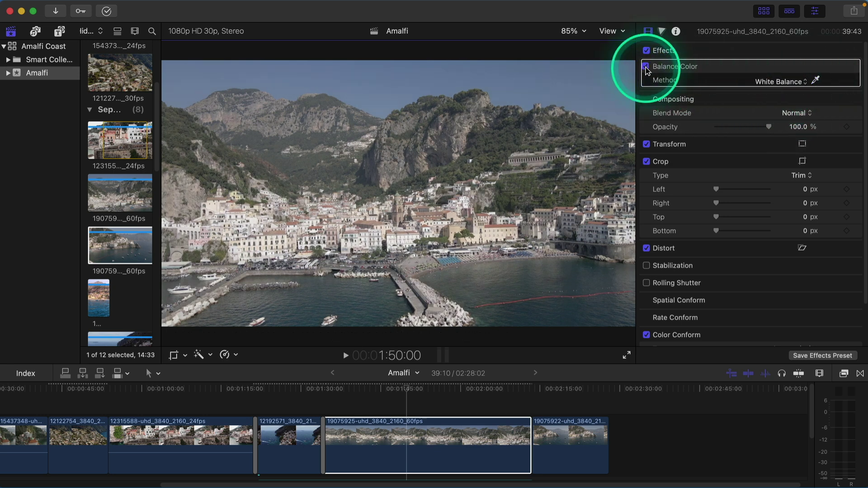
# - Show the color corrections of the 19075925 clip and add a Color Board correction
pyautogui.click(407, 434)
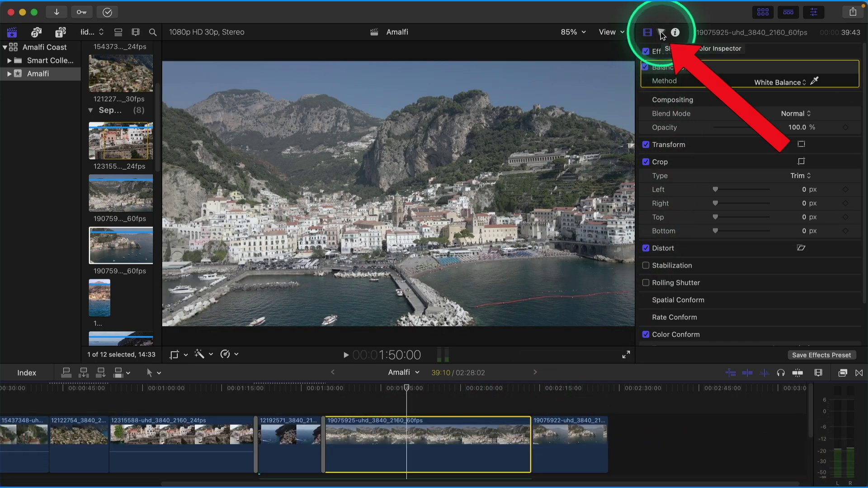
pyautogui.click(662, 33)
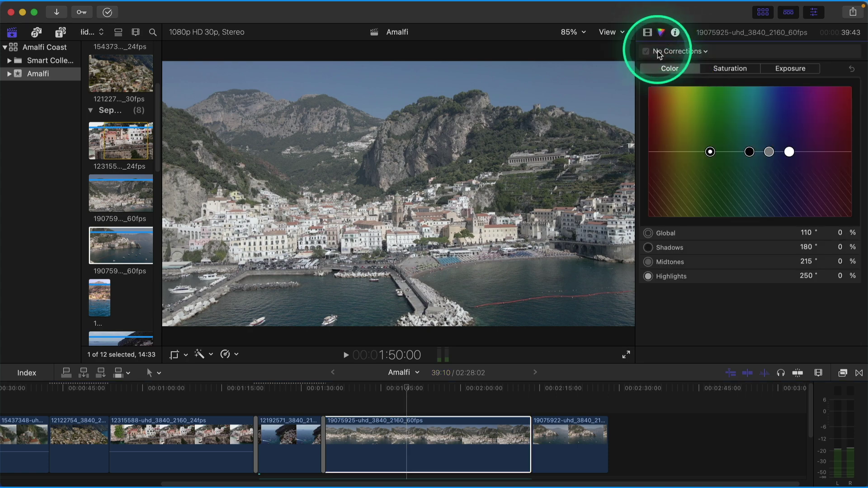
pyautogui.click(706, 52)
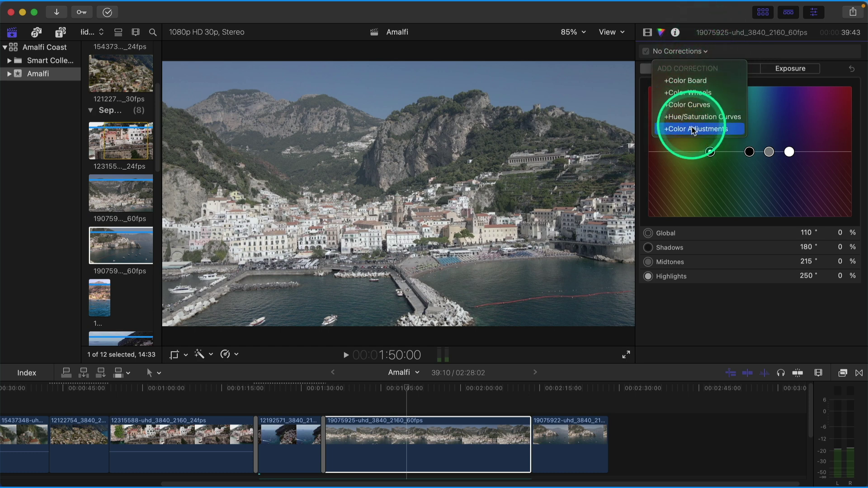
pyautogui.click(690, 81)
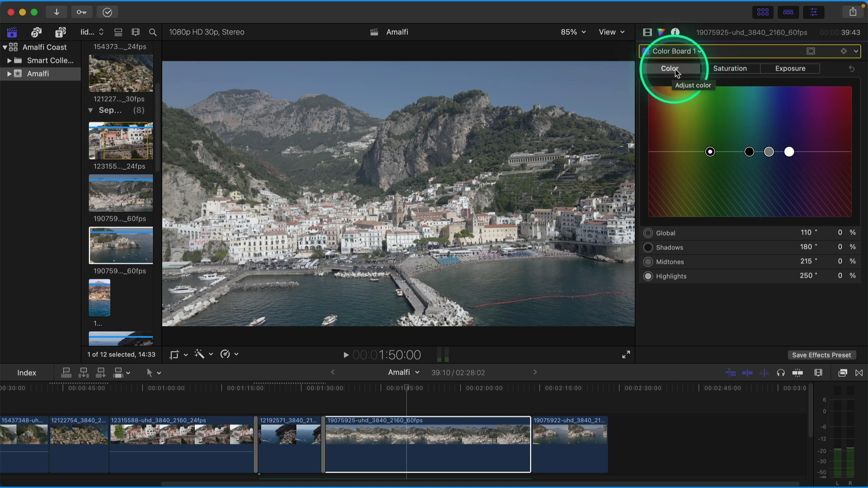
# - View the Color Board's saturation controls and lower the exposure of the shadows to -18%
pyautogui.click(719, 74)
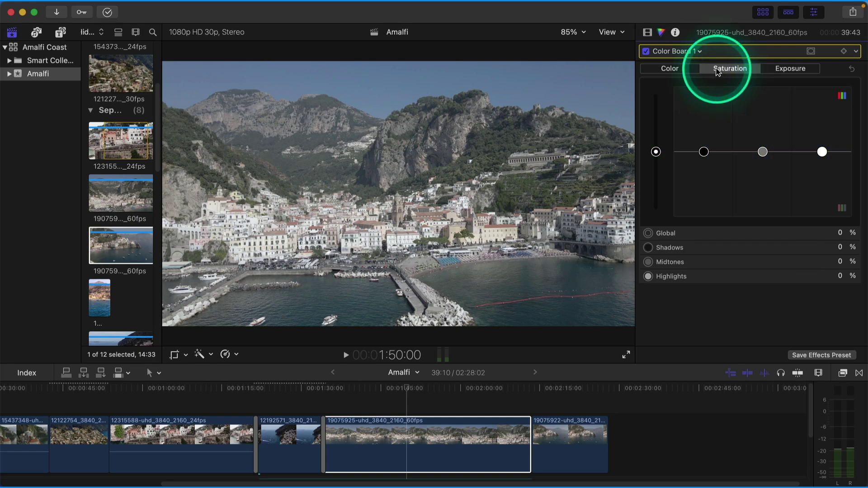
pyautogui.click(773, 71)
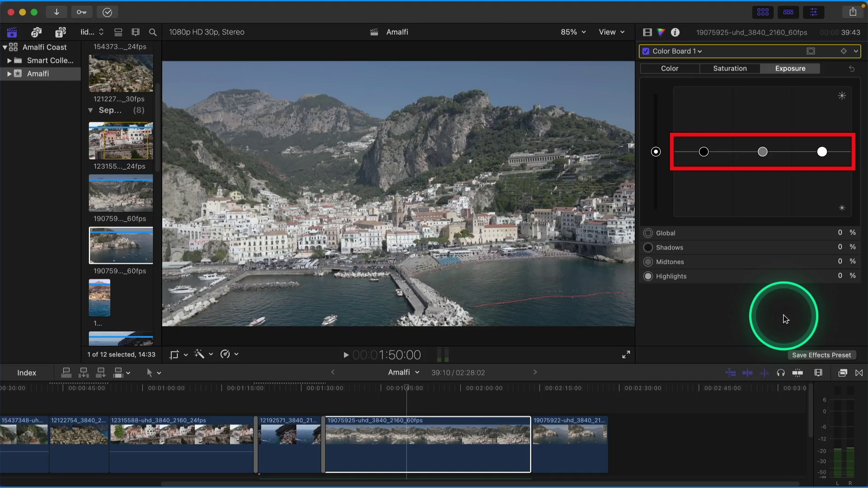
pyautogui.click(704, 153)
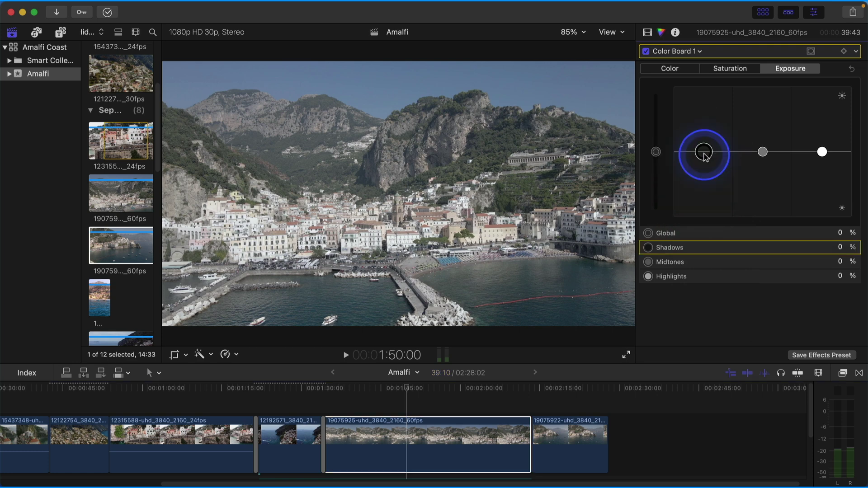
pyautogui.moveTo(704, 154)
pyautogui.mouseDown()
pyautogui.moveTo(702, 176)
pyautogui.moveTo(701, 163)
pyautogui.mouseUp()
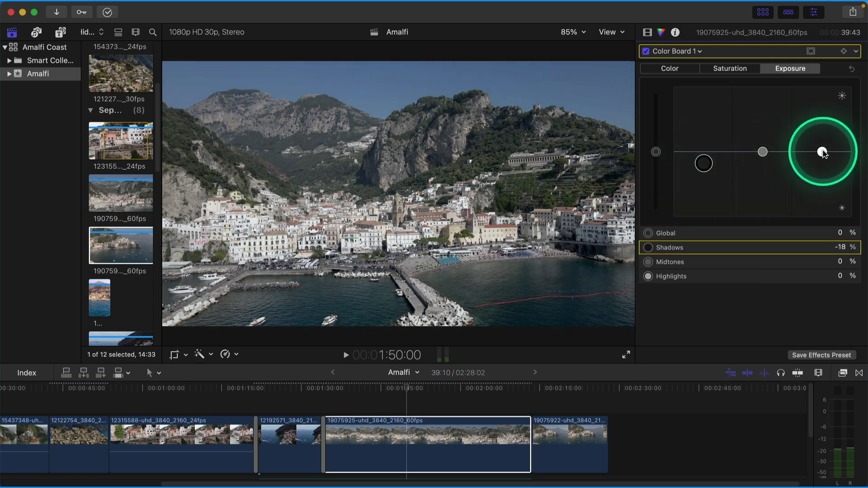
# - Try out the highlights and global exposure controls of the Color Board, and reset the exposure of highlights and shadows to 0%
pyautogui.click(823, 153)
pyautogui.moveTo(823, 146); pyautogui.dragTo(823, 132)
pyautogui.moveTo(822, 140)
pyautogui.mouseDown()
pyautogui.moveTo(822, 153)
pyautogui.moveTo(822, 141)
pyautogui.mouseUp()
pyautogui.press('Delete')
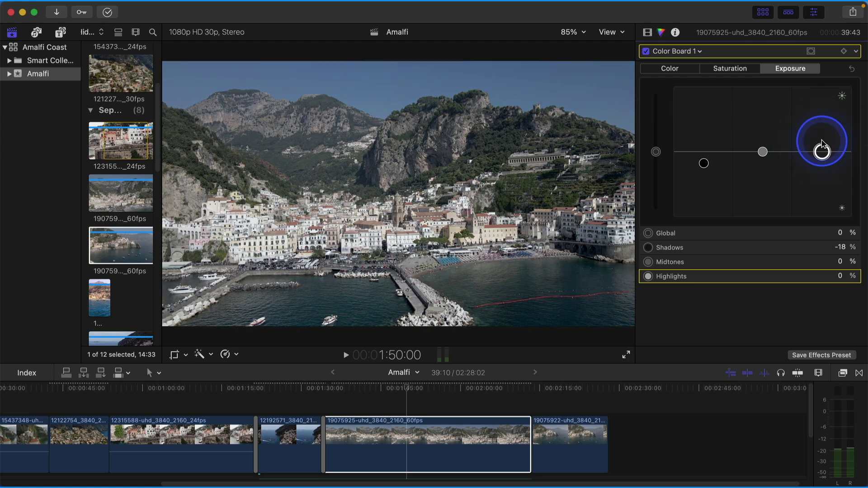
pyautogui.click(704, 163)
pyautogui.press('Delete')
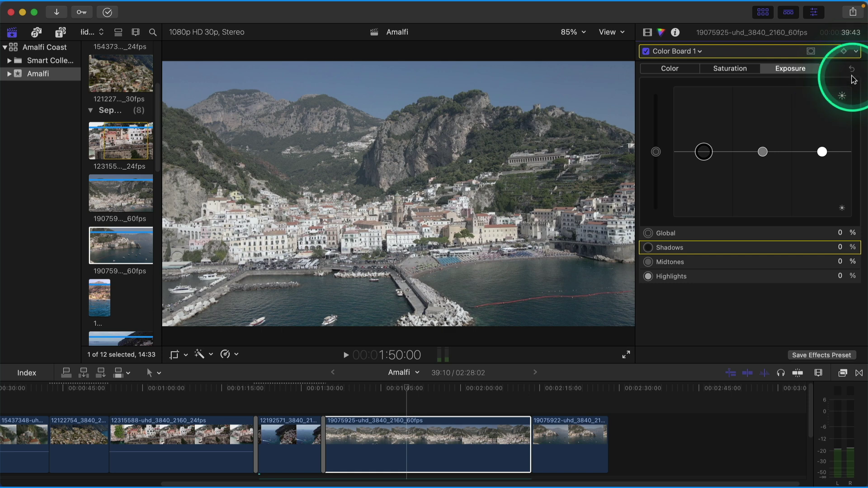
pyautogui.click(657, 152)
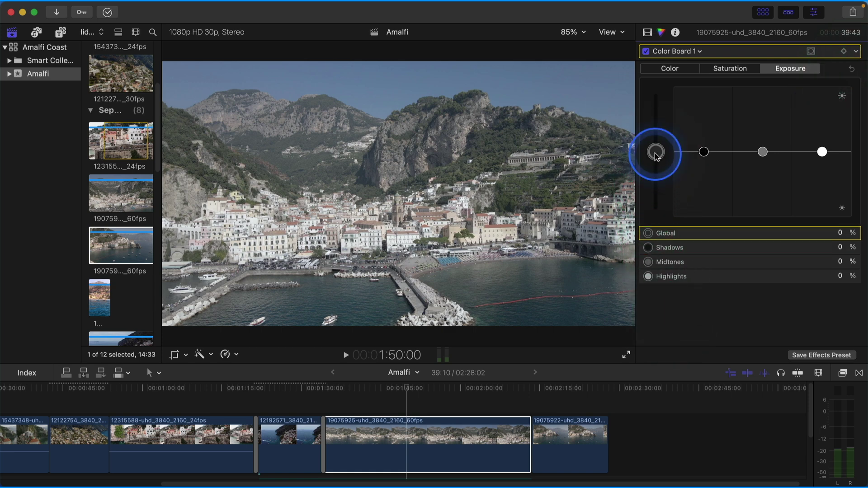
pyautogui.moveTo(656, 154)
pyautogui.mouseDown()
pyautogui.moveTo(656, 174)
pyautogui.moveTo(656, 129)
pyautogui.moveTo(657, 149)
pyautogui.mouseUp()
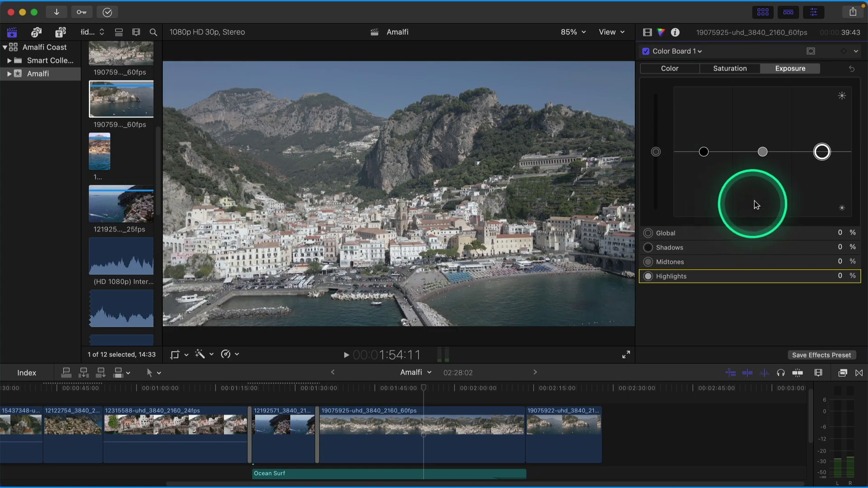
# - Set the exposure of the midtones to -66% and the highlights to 43%, and toggle the Color Board correction to compare
pyautogui.moveTo(763, 152); pyautogui.dragTo(764, 197)
pyautogui.moveTo(822, 151); pyautogui.dragTo(822, 123)
pyautogui.click(646, 51)
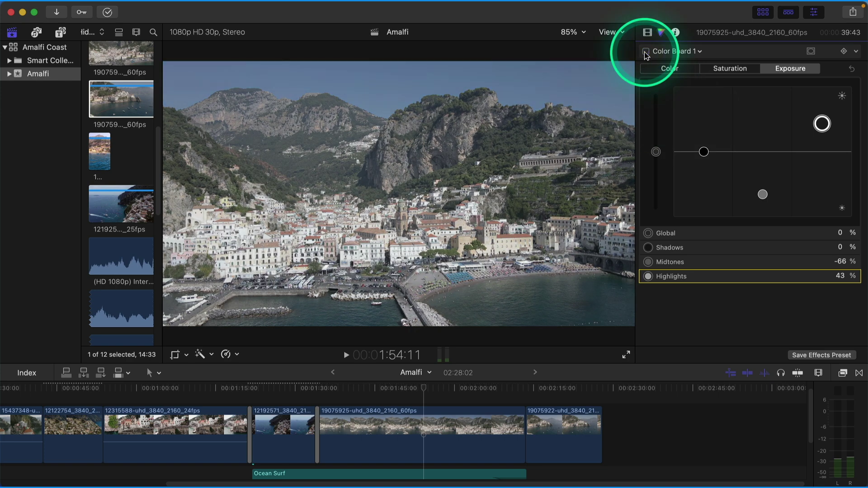
pyautogui.click(646, 52)
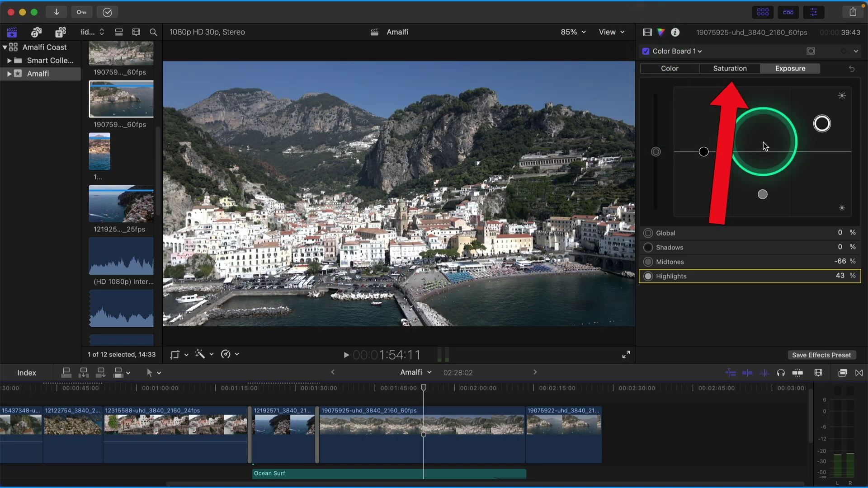
# - Raise the global saturation of the 19075925 clip to 29% and toggle the Color Board correction to compare
pyautogui.click(730, 70)
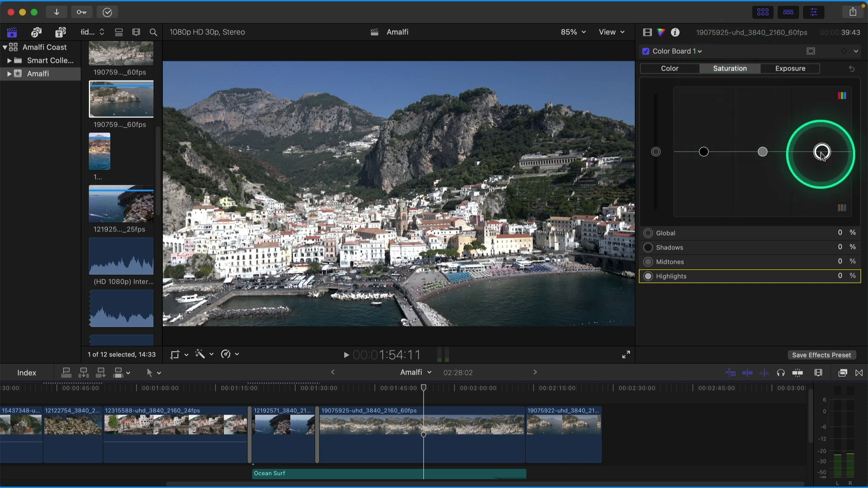
pyautogui.moveTo(822, 152)
pyautogui.mouseDown()
pyautogui.moveTo(822, 135)
pyautogui.moveTo(822, 152)
pyautogui.mouseUp()
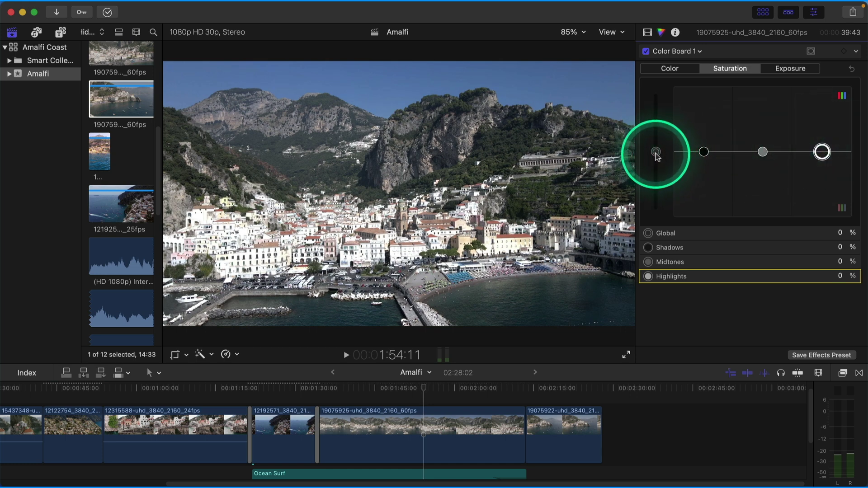
pyautogui.click(656, 153)
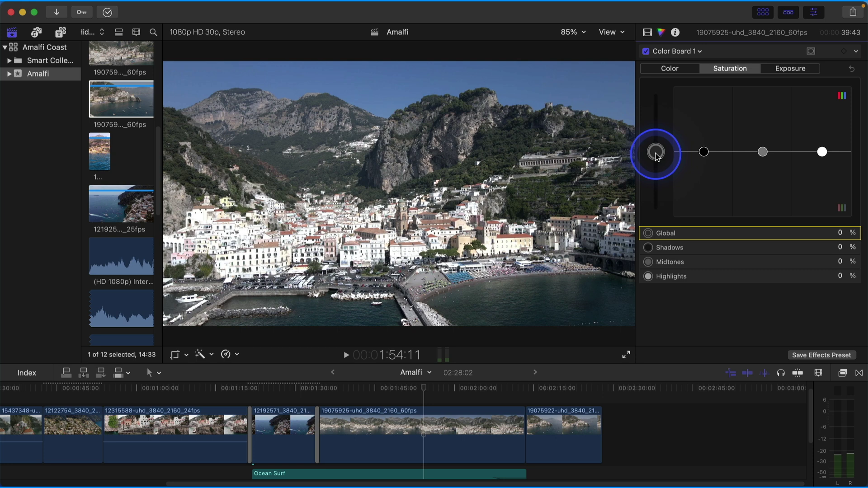
pyautogui.moveTo(656, 154); pyautogui.dragTo(718, 137)
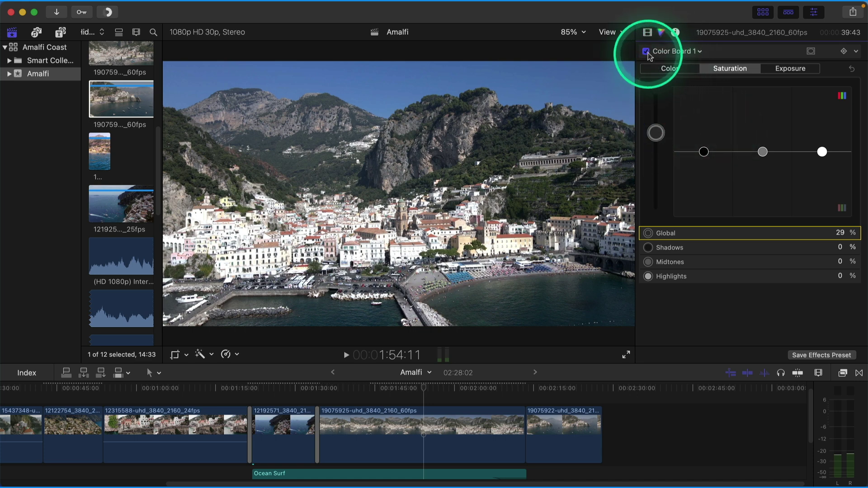
pyautogui.click(646, 51)
pyautogui.click(647, 52)
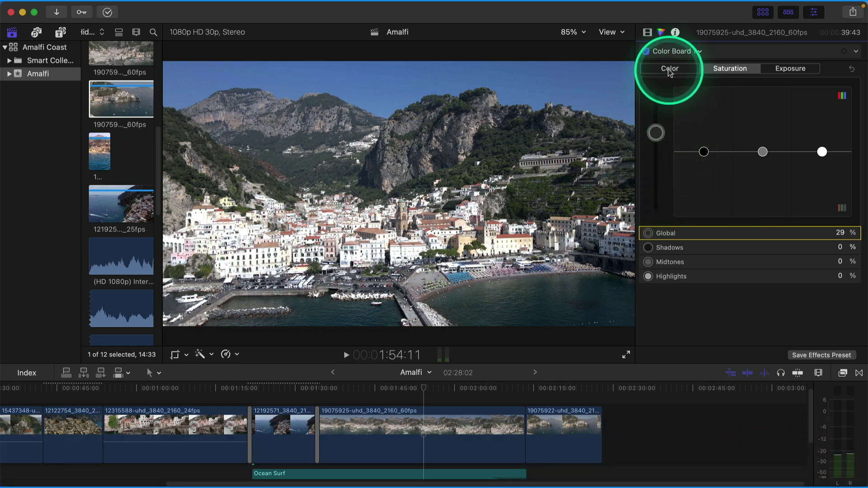
# - Try tinting the whole image purple, green and yellow with the Color Board's global color control, and reset that control
pyautogui.click(670, 71)
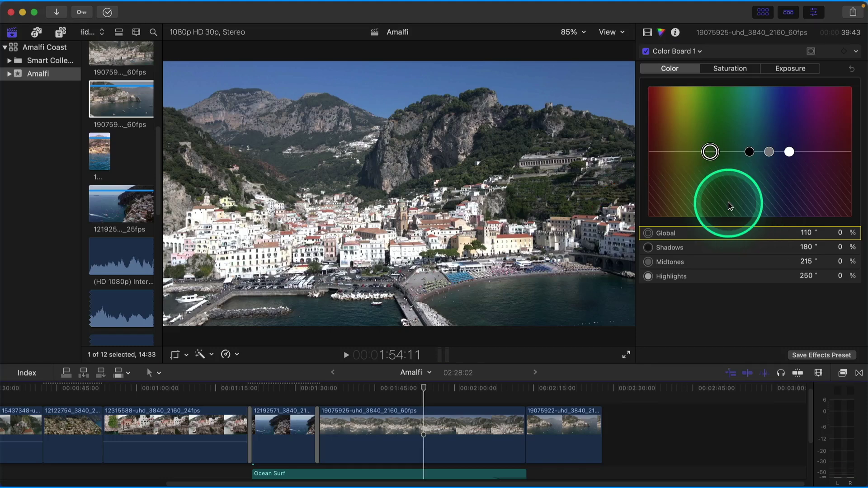
pyautogui.click(711, 153)
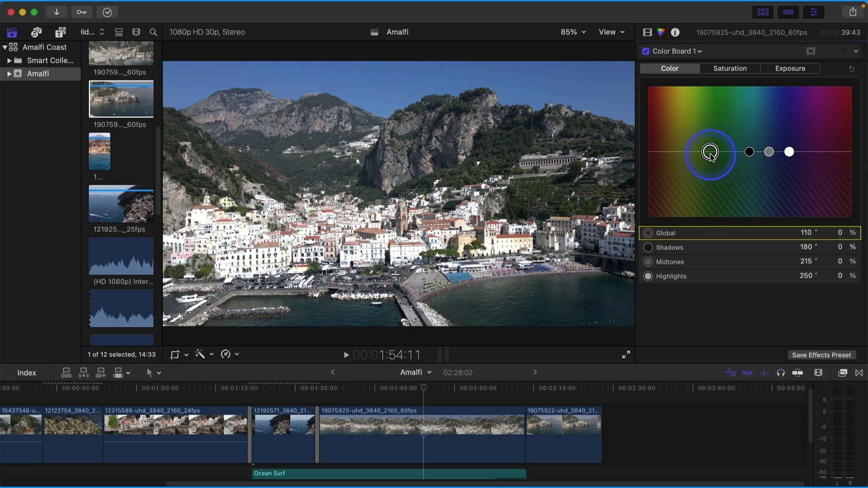
pyautogui.moveTo(711, 154); pyautogui.dragTo(710, 172)
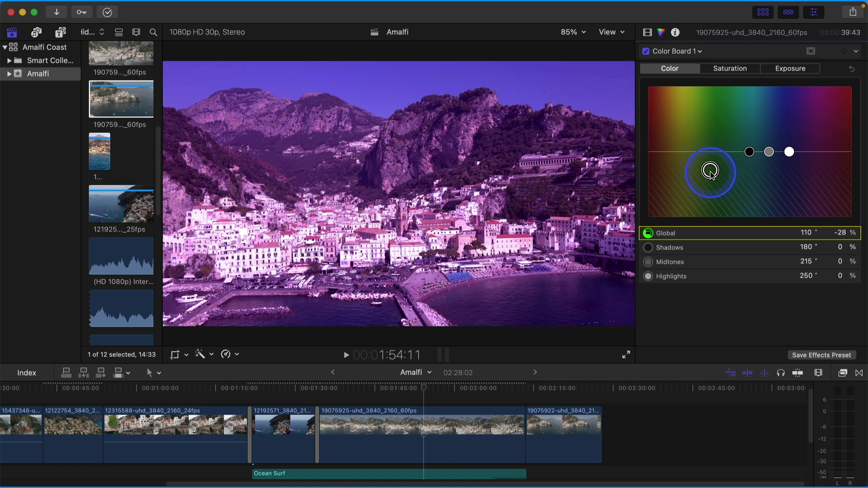
pyautogui.moveTo(711, 173); pyautogui.dragTo(711, 133)
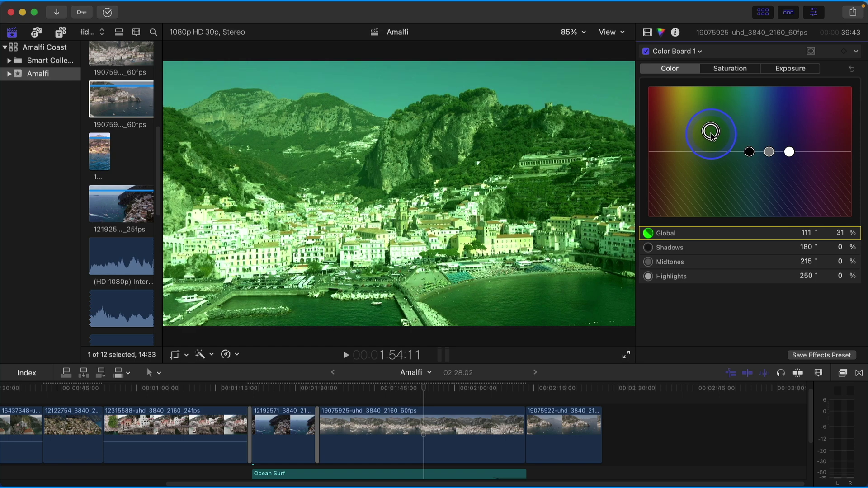
pyautogui.moveTo(712, 134); pyautogui.dragTo(775, 181)
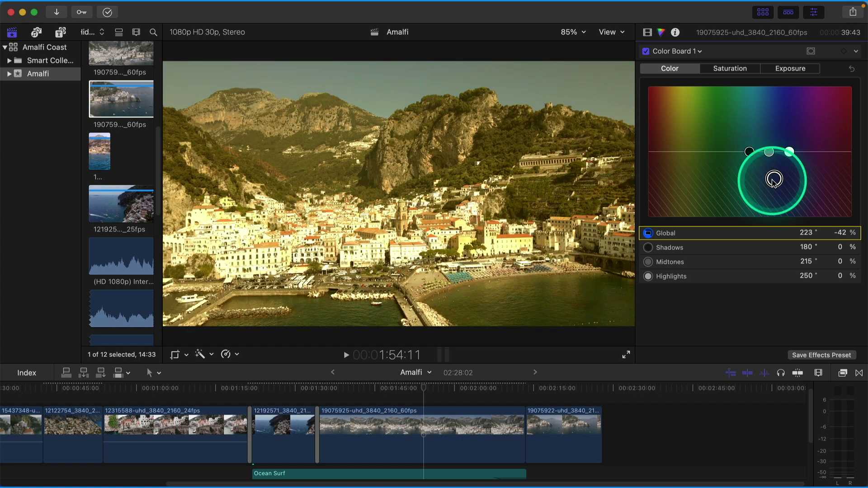
pyautogui.press('Delete')
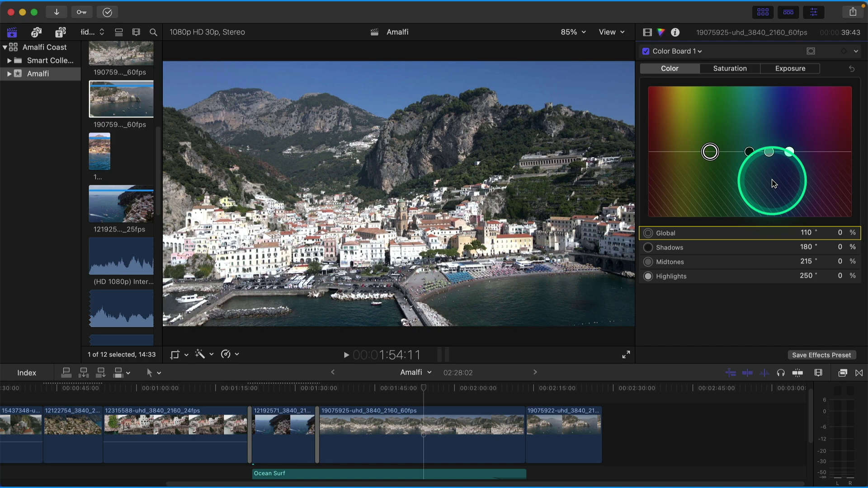
# - Warm the highlights of the 19075925 clip by setting their color to 50° and 19%
pyautogui.click(789, 153)
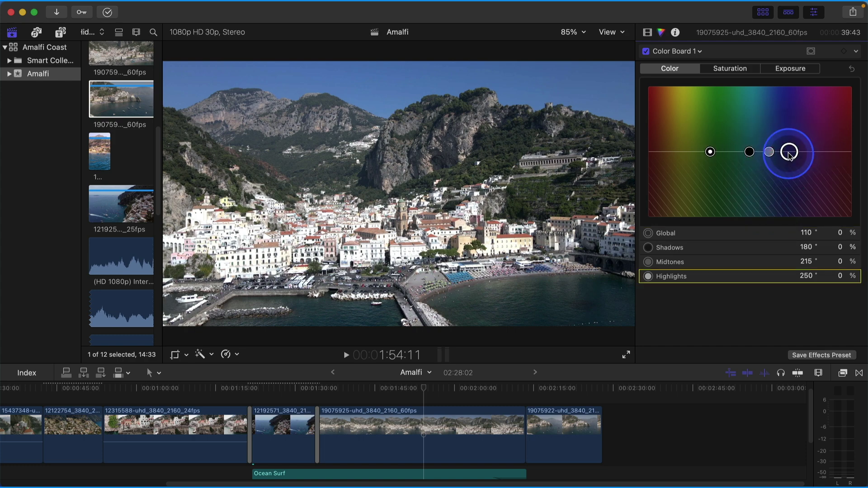
pyautogui.moveTo(789, 153); pyautogui.dragTo(676, 142)
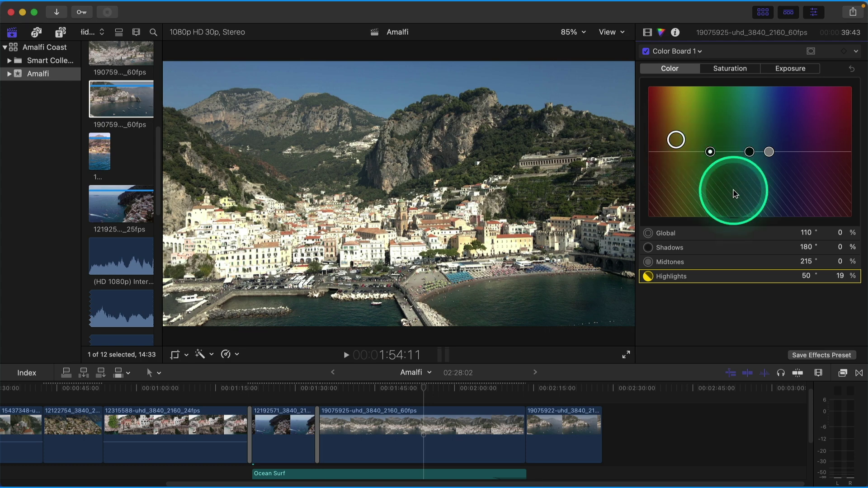
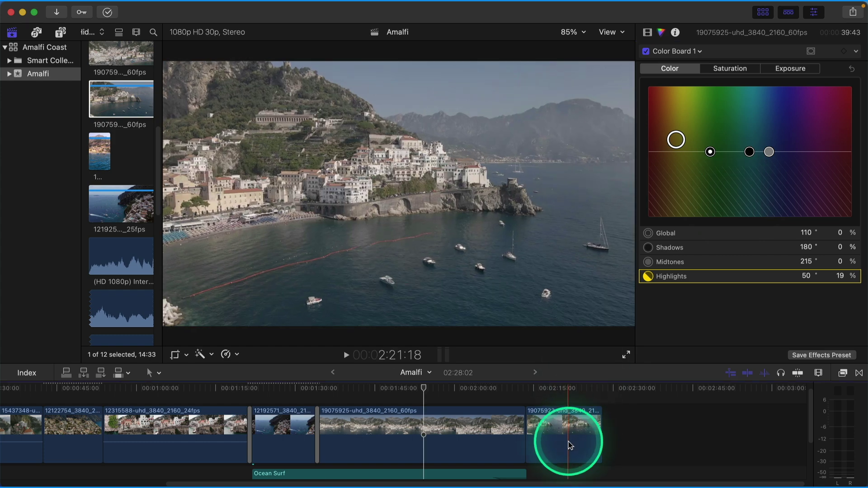
# - Select the 19075922 clip with the playhead on it, and set its exposure to -66% for midtones and -33% for highlights
pyautogui.click(569, 444)
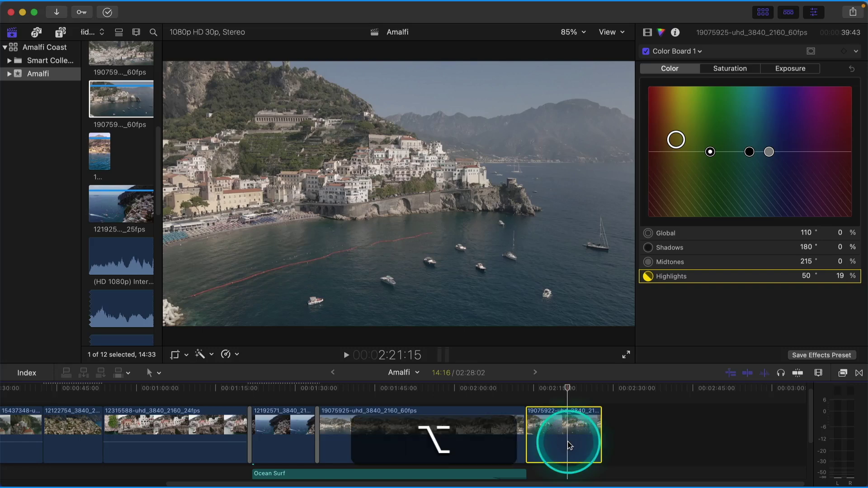
pyautogui.keyDown('alt'); pyautogui.click(569, 445); pyautogui.keyUp('alt')
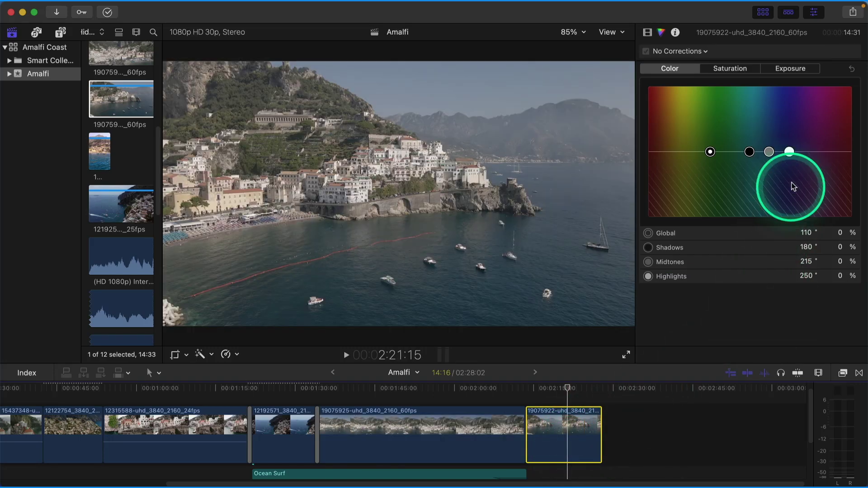
pyautogui.click(793, 69)
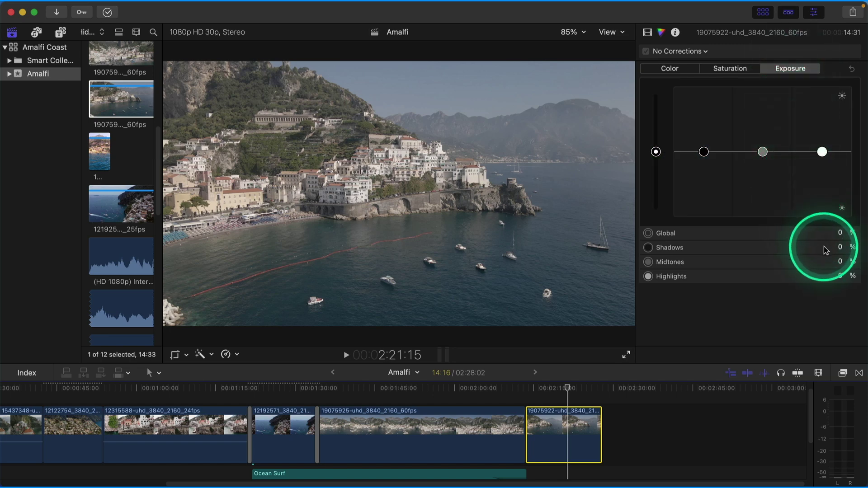
pyautogui.click(840, 266)
pyautogui.write('-66')
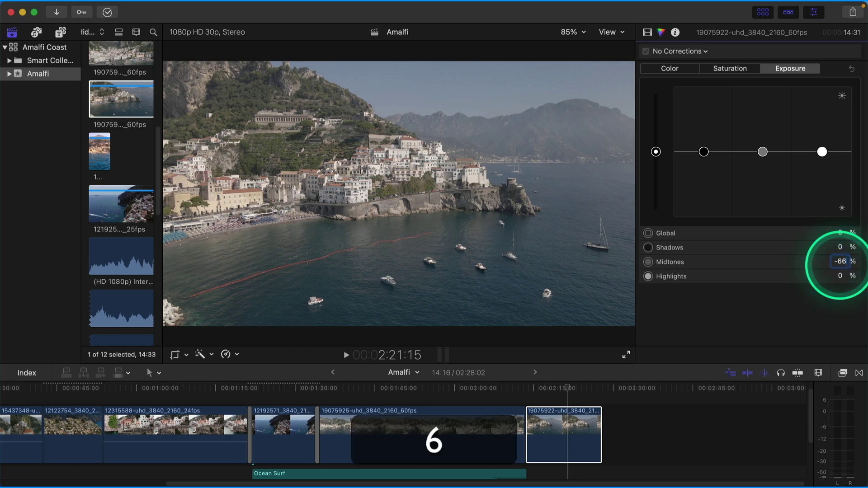
pyautogui.click(840, 275)
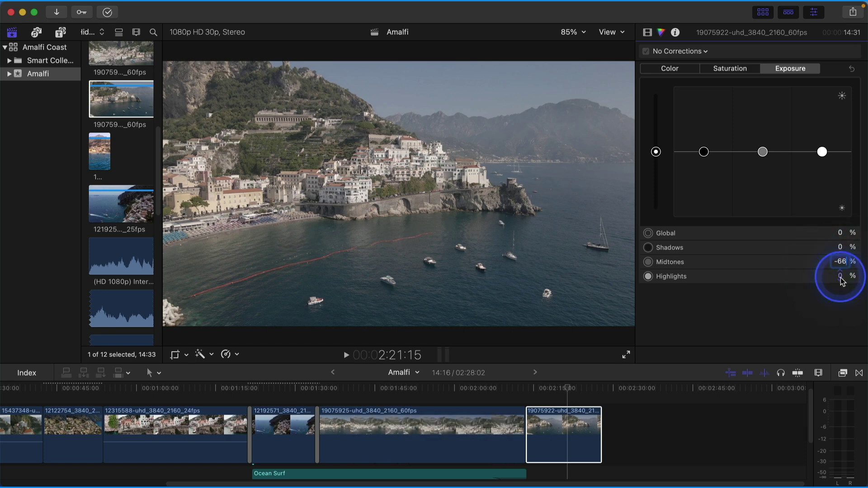
pyautogui.write('-33')
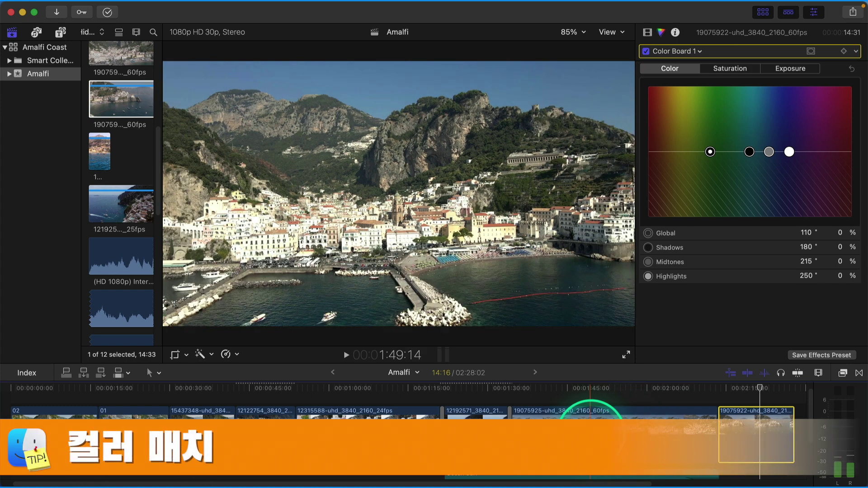
# - Apply Match Color to clip 02 at the start of the timeline, using a frame of the 19075925 clip as the reference
pyautogui.click(58, 437)
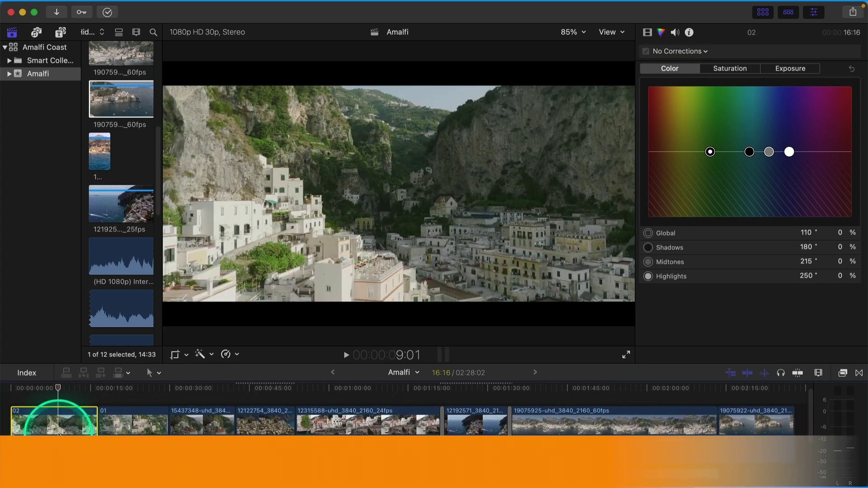
pyautogui.click(212, 355)
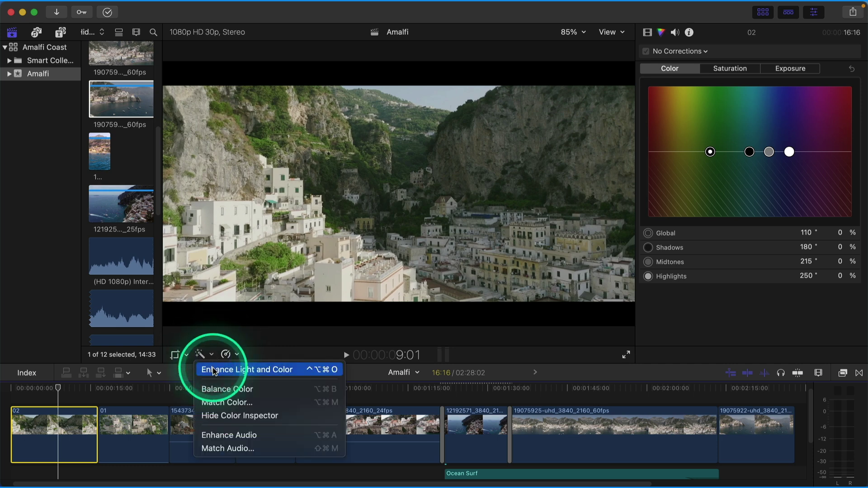
pyautogui.click(249, 403)
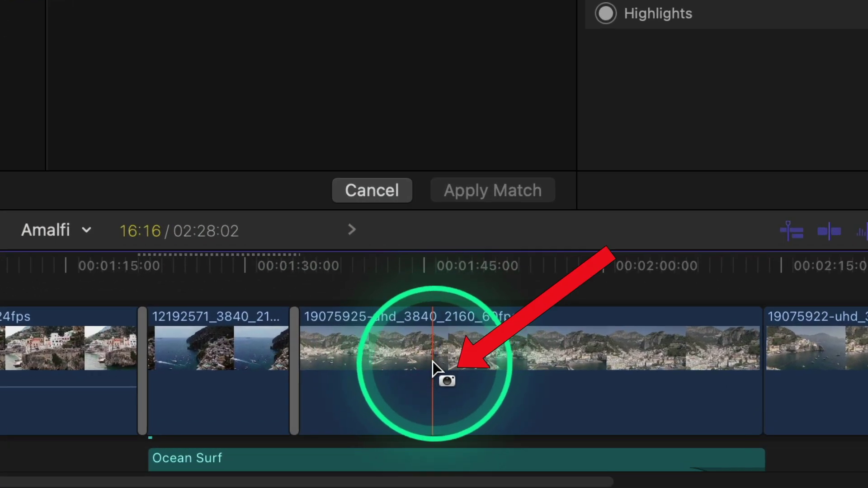
pyautogui.click(573, 363)
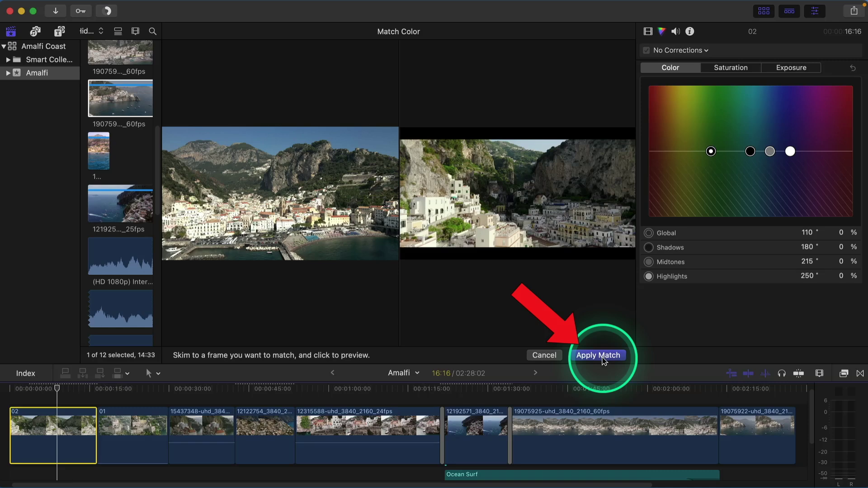
pyautogui.click(603, 357)
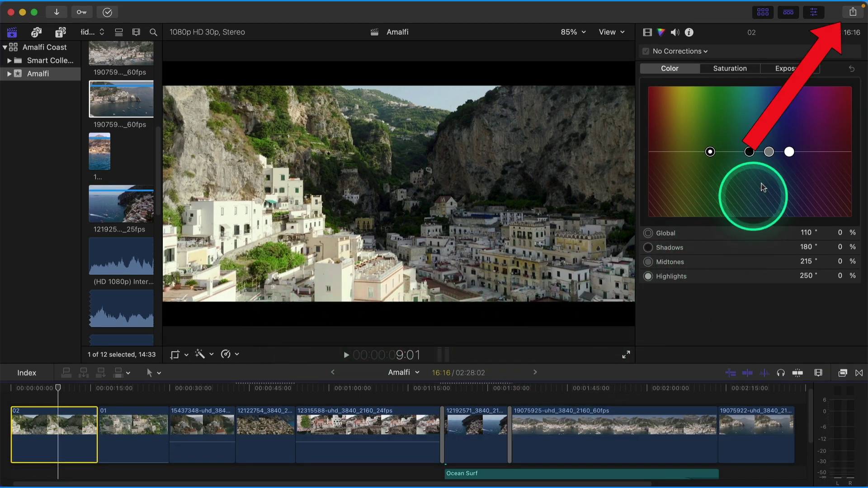
pyautogui.click(853, 14)
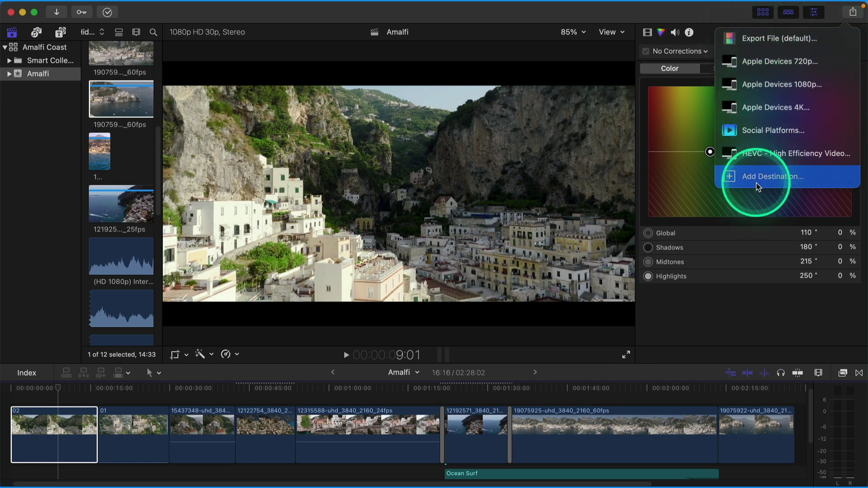
pyautogui.click(753, 41)
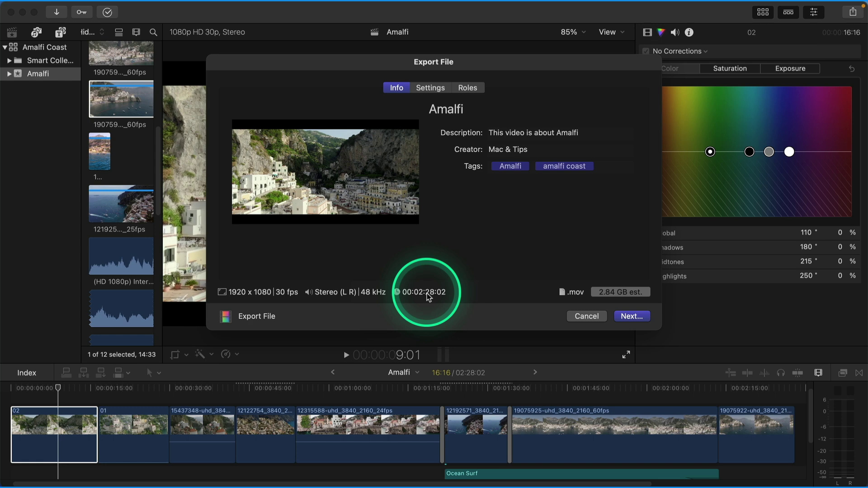
pyautogui.click(431, 88)
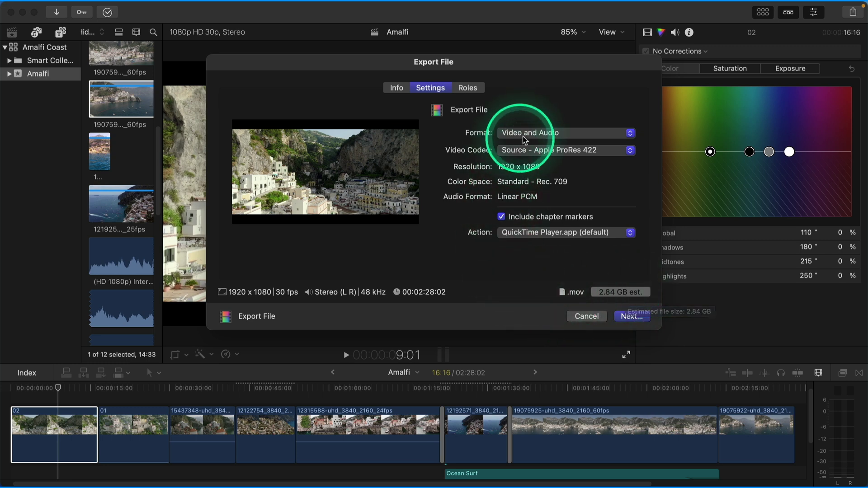
pyautogui.click(611, 133)
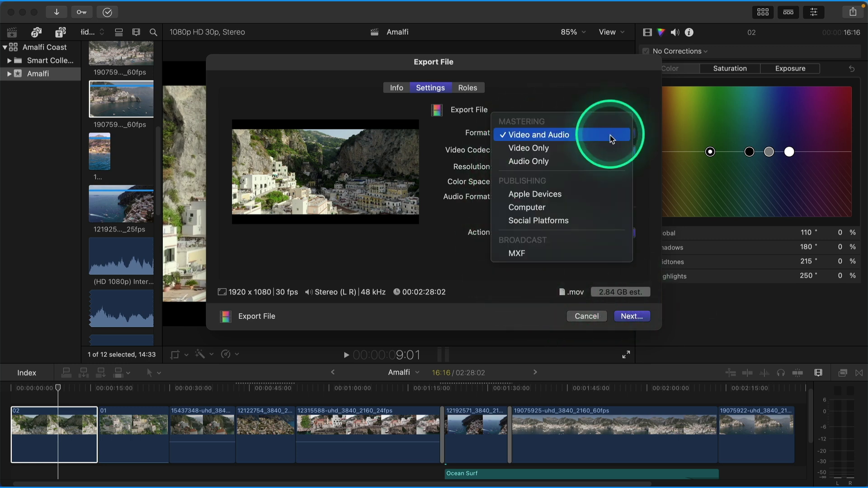
pyautogui.click(505, 209)
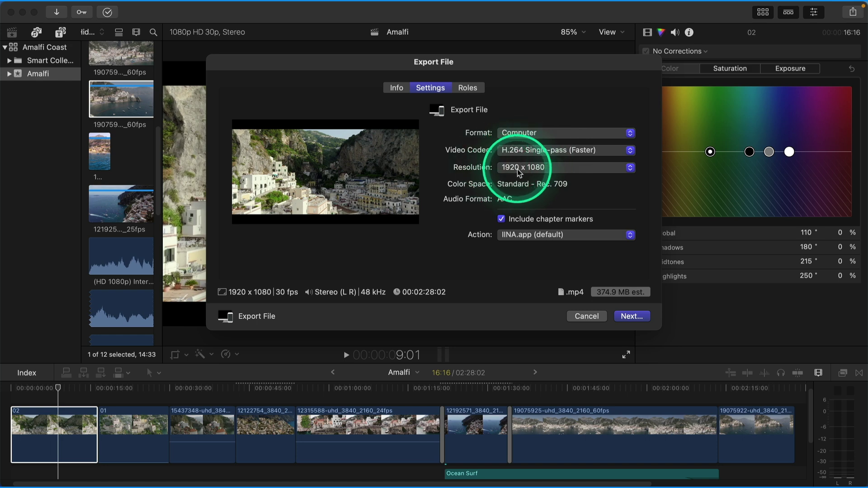
pyautogui.click(630, 150)
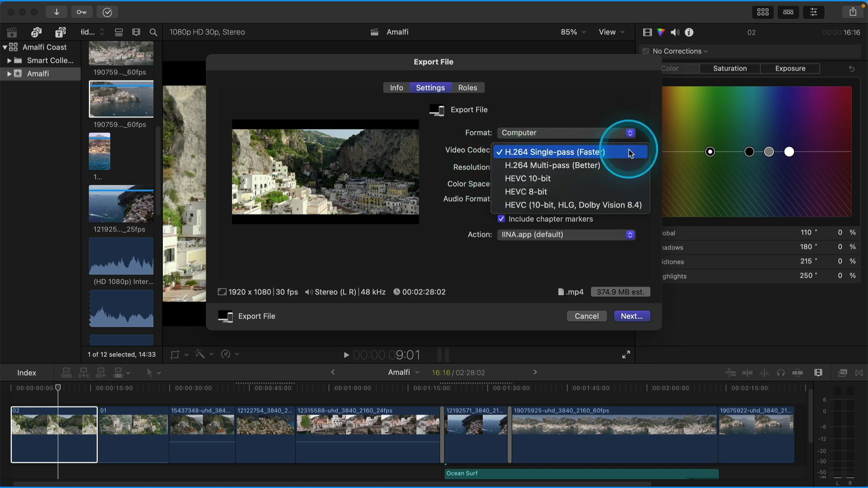
pyautogui.click(583, 165)
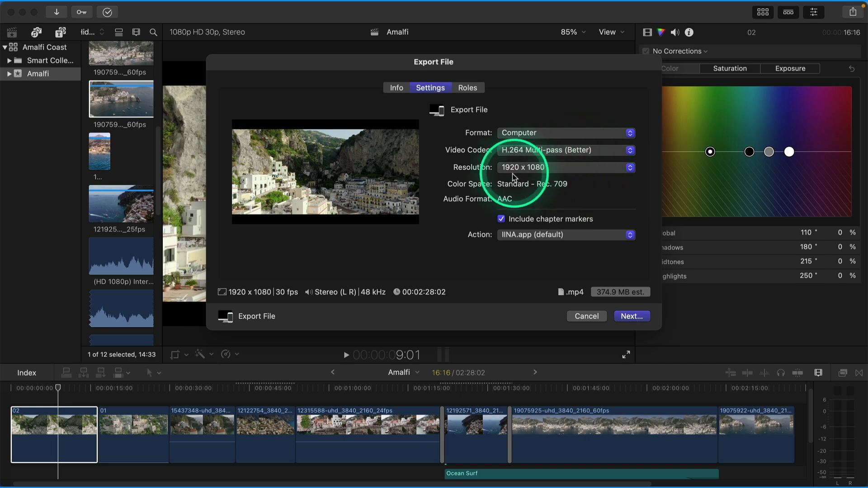
pyautogui.click(590, 169)
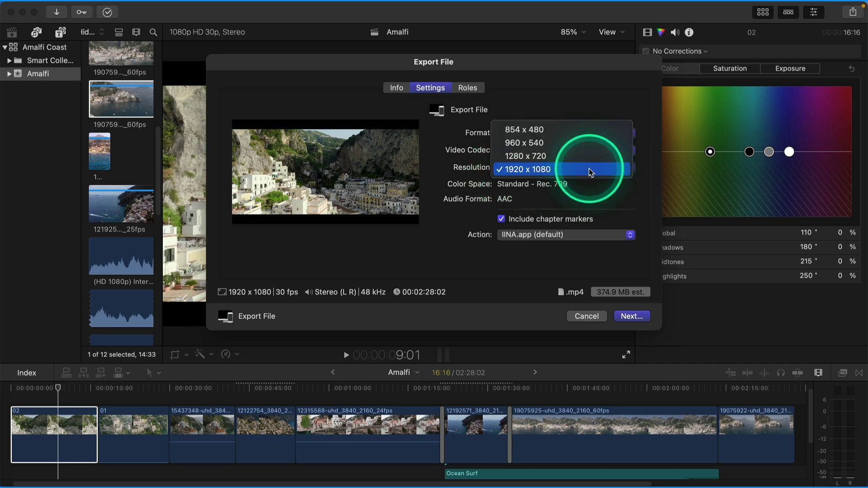
pyautogui.click(567, 169)
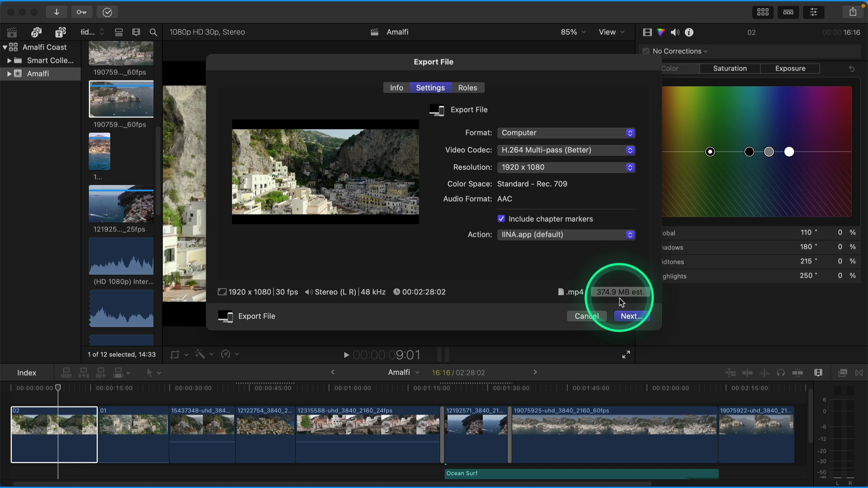
pyautogui.click(580, 317)
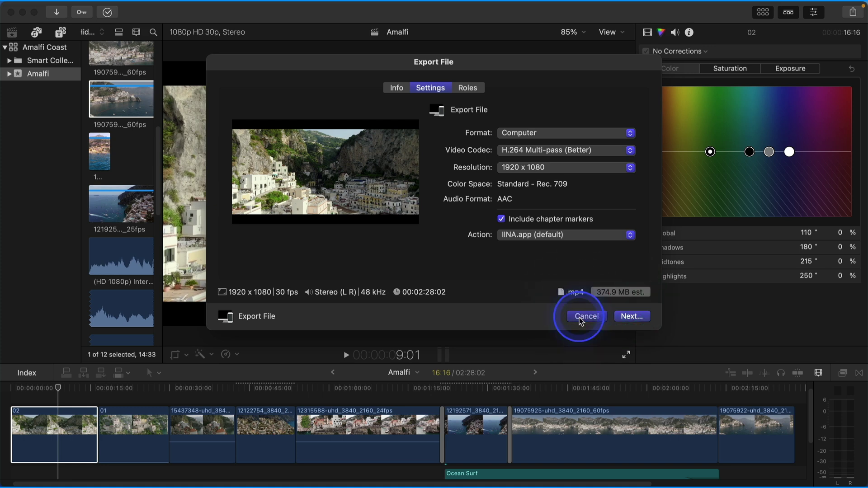
# - Add a new Export File destination at the head of the destinations list, with Computer format, H.264 Multi-pass (Better) codec and 1920 x 1080 resolution
pyautogui.click(852, 12)
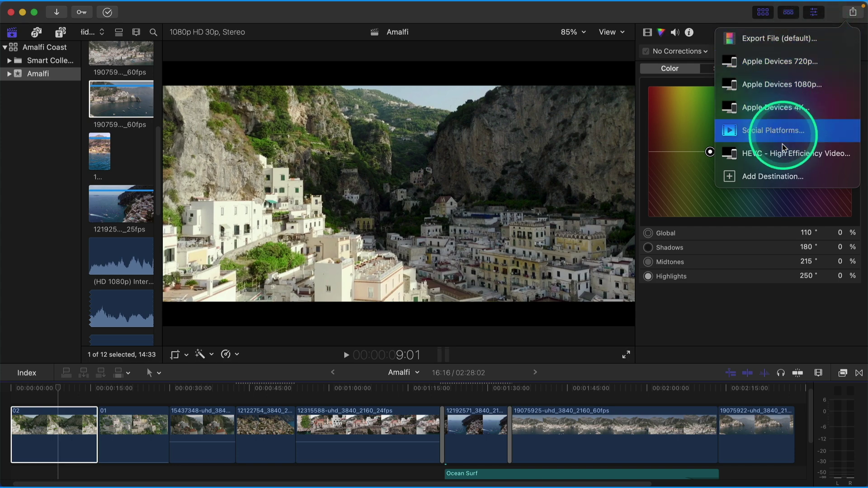
pyautogui.click(757, 180)
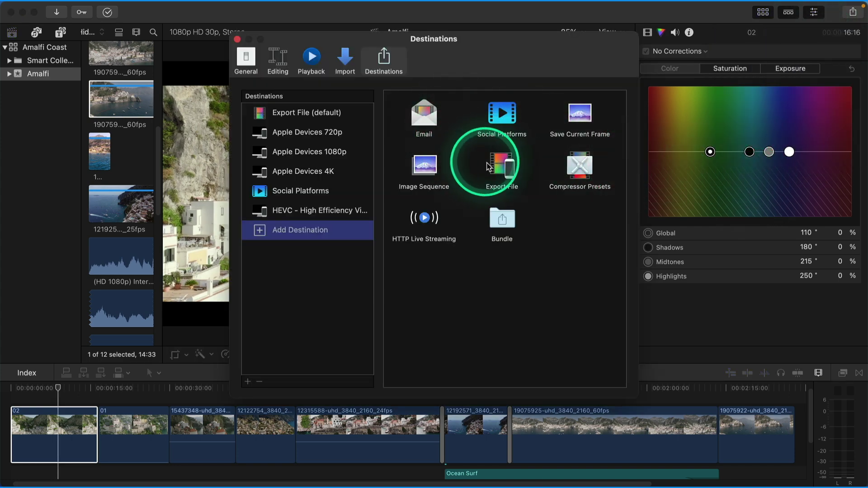
pyautogui.moveTo(496, 168); pyautogui.dragTo(299, 113)
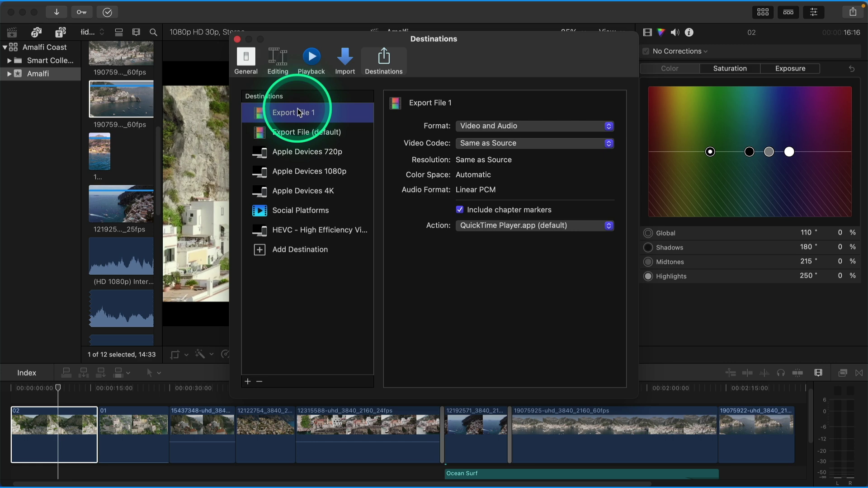
pyautogui.click(563, 126)
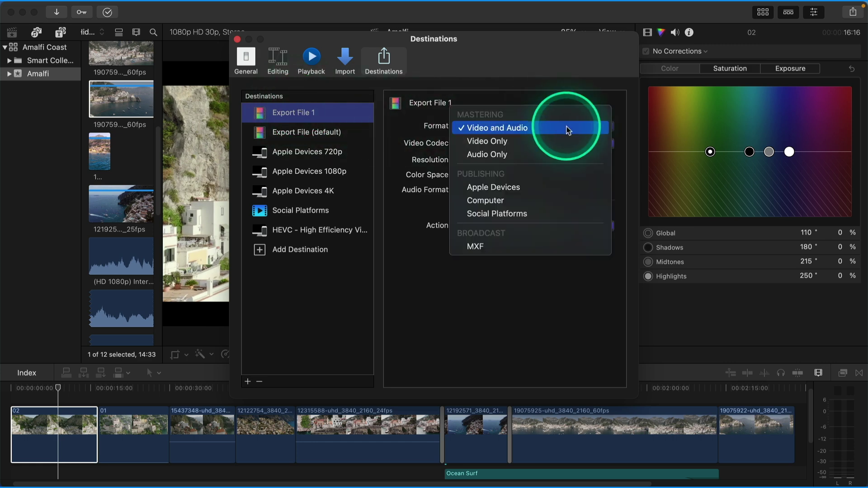
pyautogui.click(533, 200)
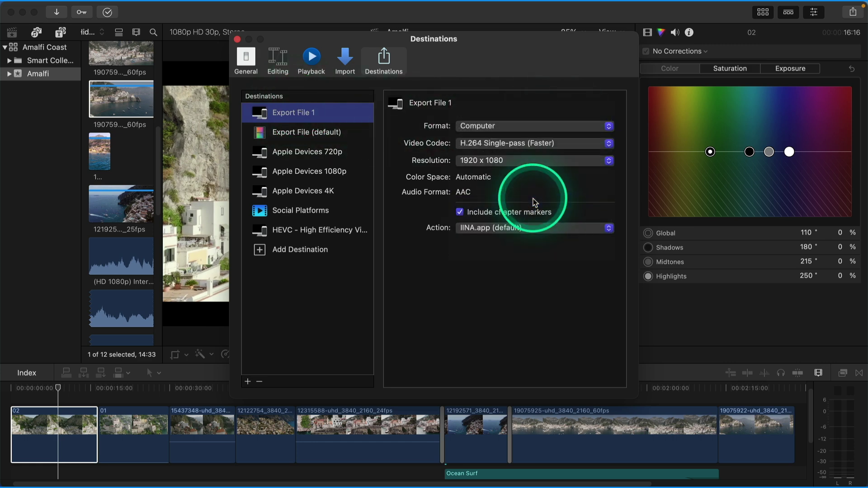
pyautogui.click(584, 143)
pyautogui.click(577, 160)
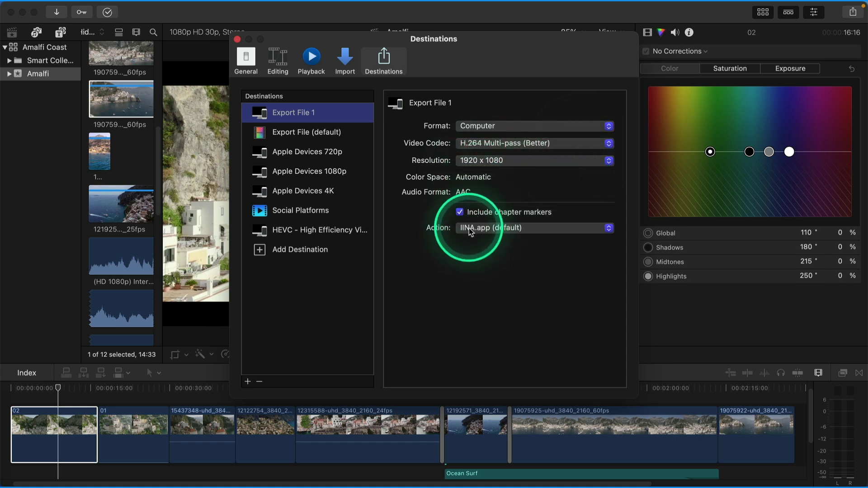
# - Rename the new export destination as youtube and close the destination settings
pyautogui.click(286, 113)
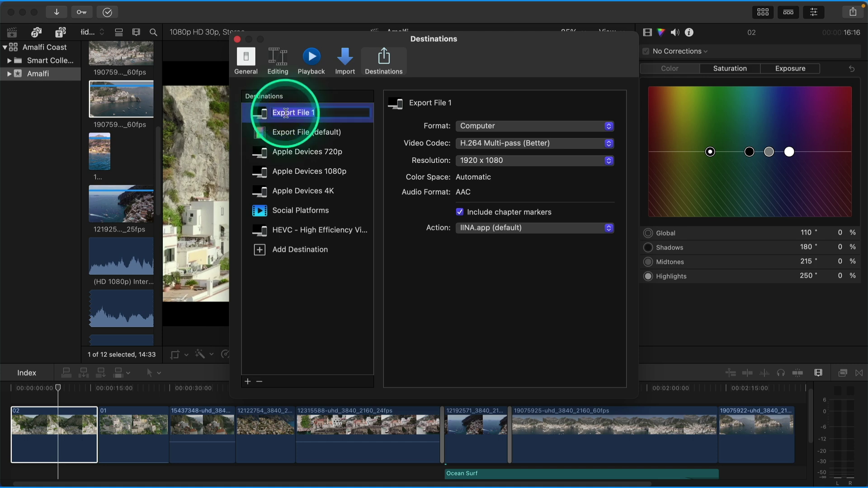
pyautogui.write('youtube')
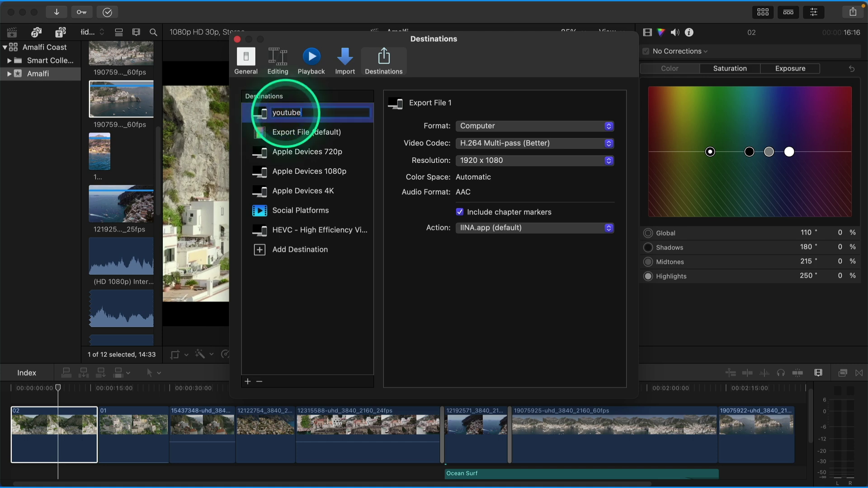
pyautogui.press('Return')
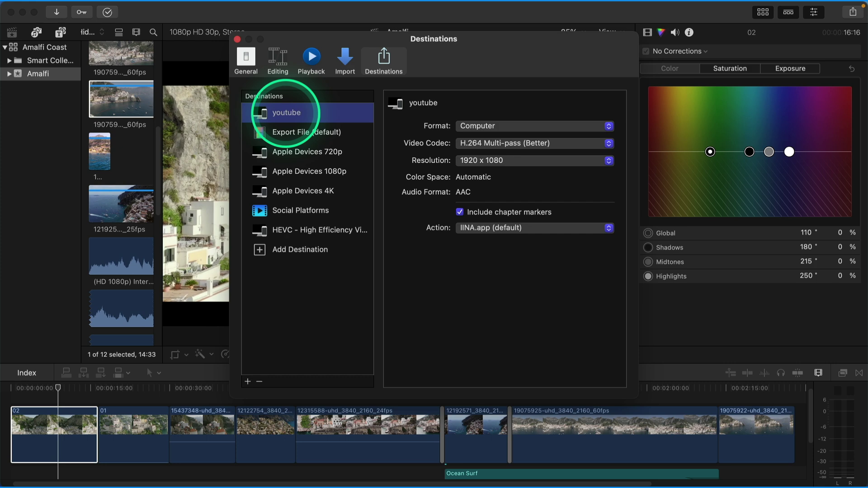
pyautogui.click(237, 40)
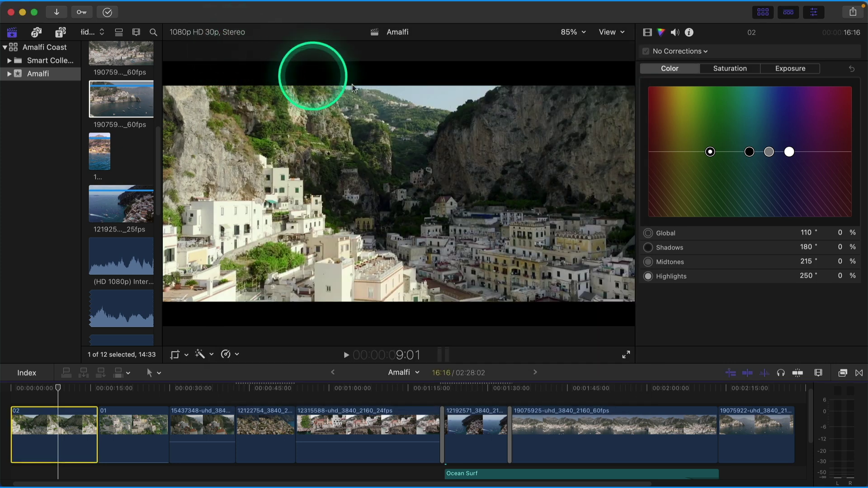
# - Share the Amalfi project with the youtube destination, check its export settings and proceed to saving the file
pyautogui.click(856, 15)
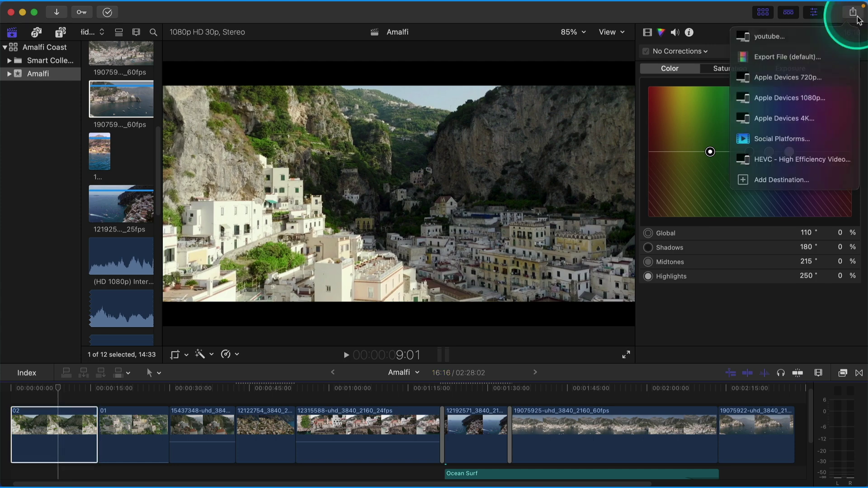
pyautogui.click(753, 43)
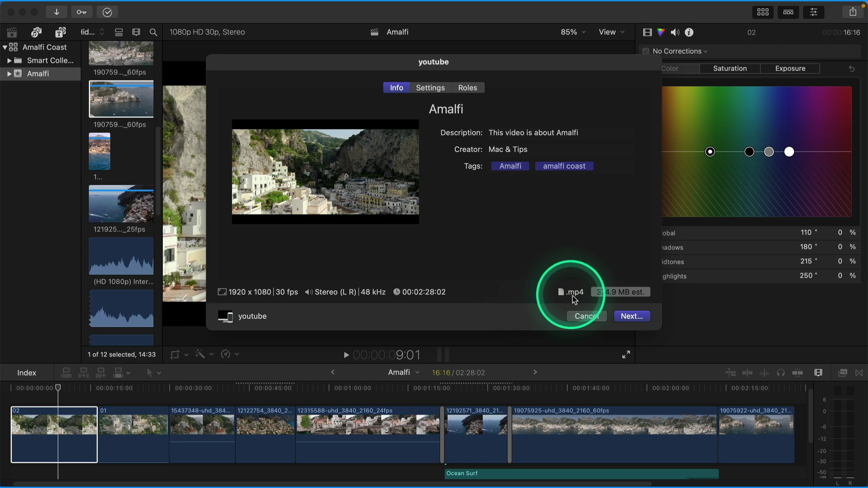
pyautogui.click(433, 87)
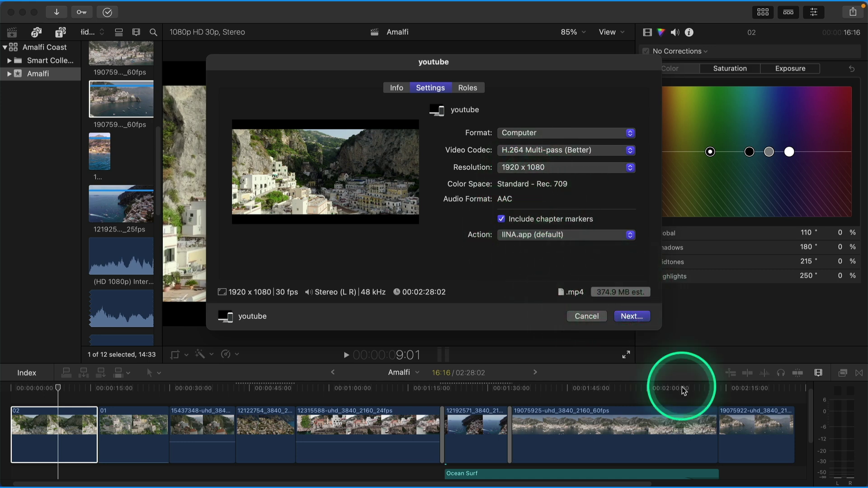
pyautogui.click(629, 320)
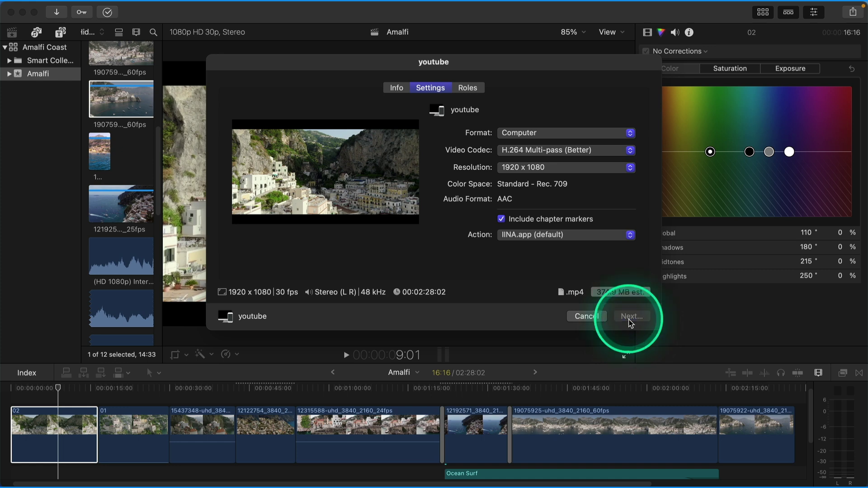